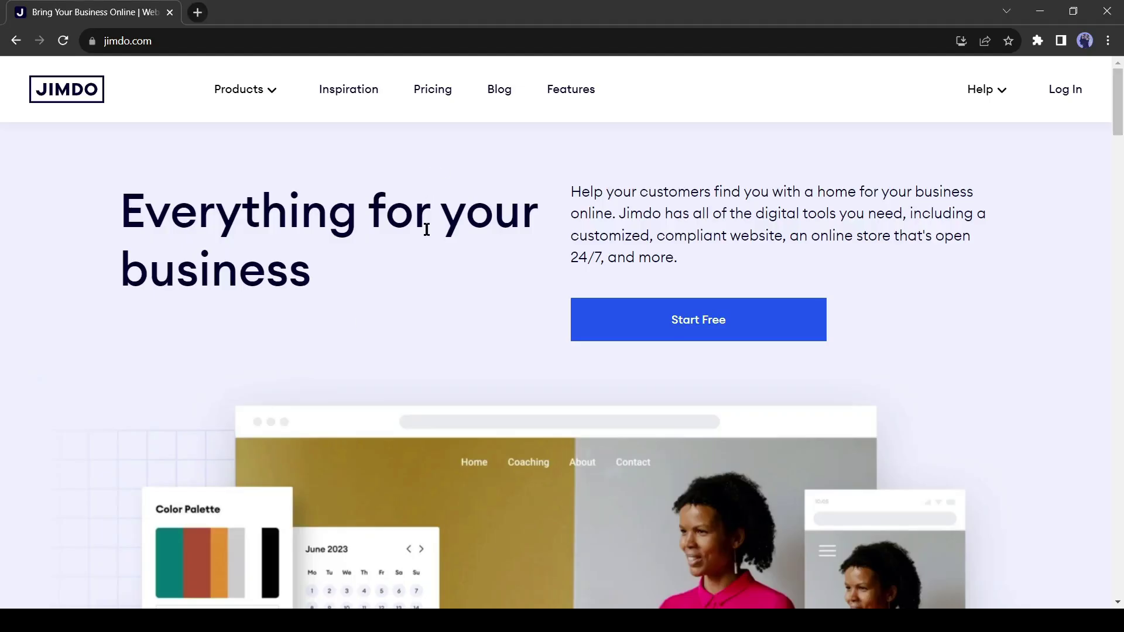
# Browse the jimdo.com homepage, return to the top and begin the free sign-up
pyautogui.scroll(-14, 460, 216)
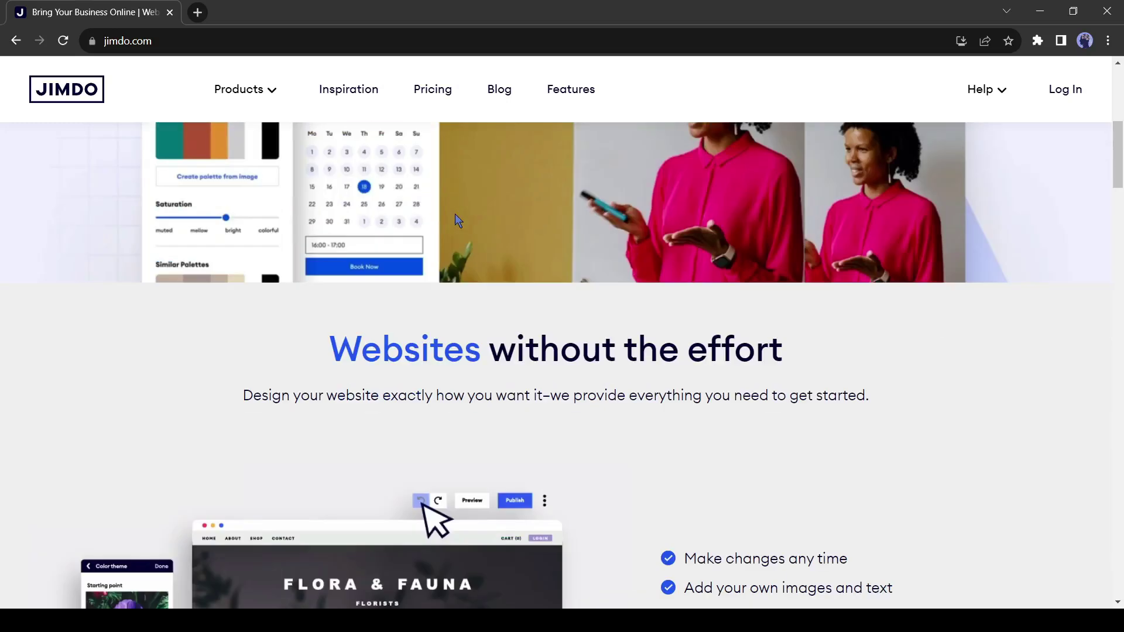
pyautogui.scroll(-11, 612, 316)
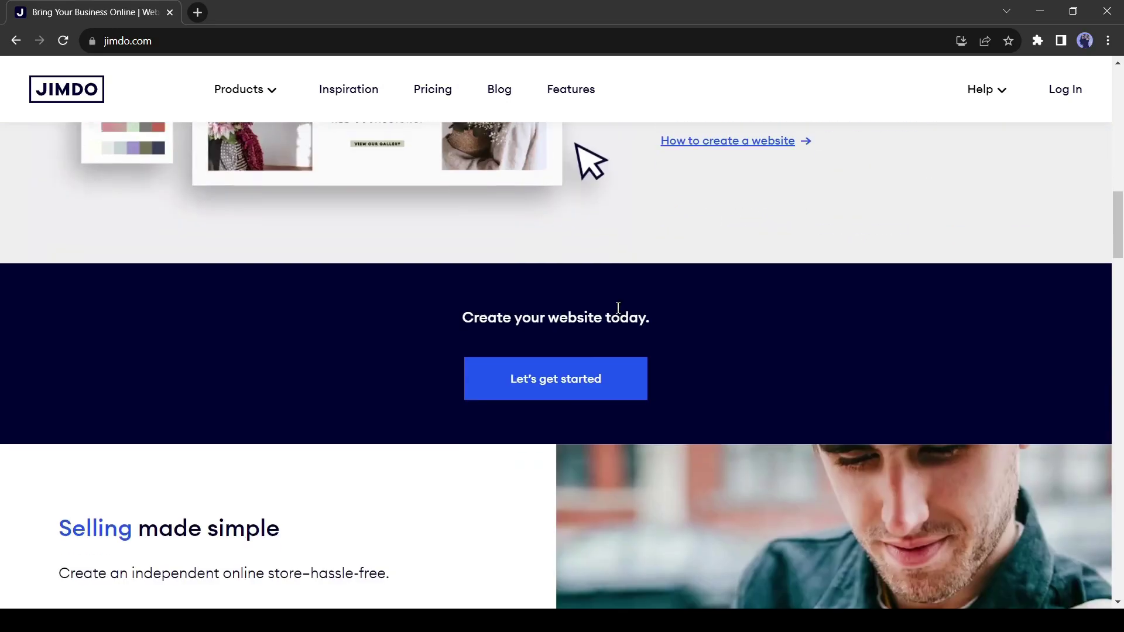
pyautogui.scroll(-12, 478, 283)
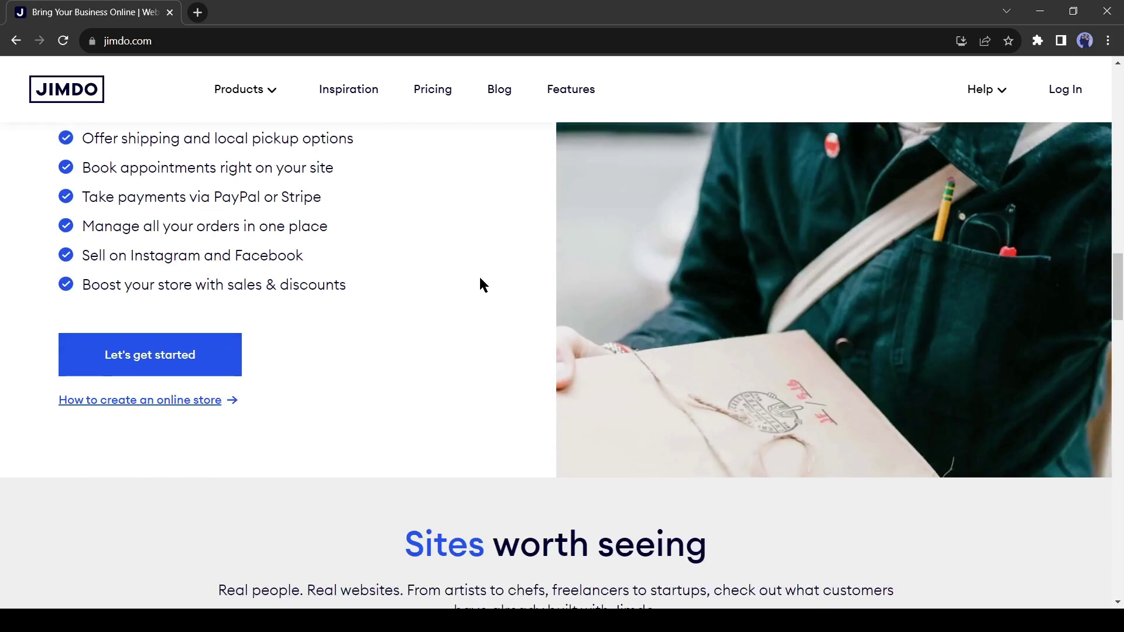
pyautogui.scroll(-20, 480, 279)
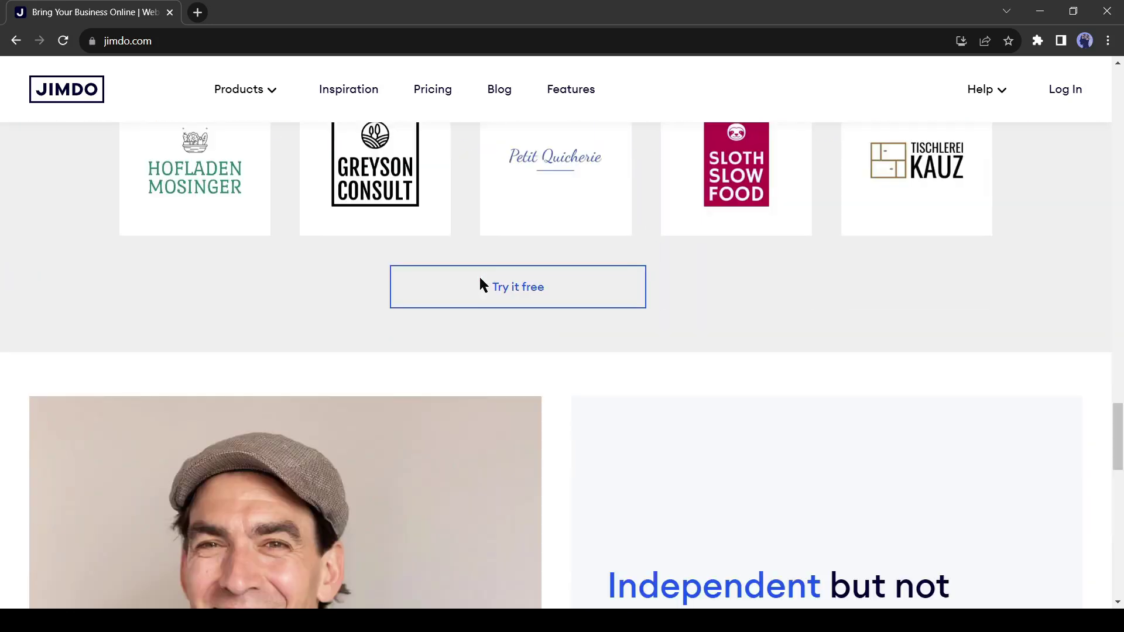
pyautogui.scroll(-4, 480, 278)
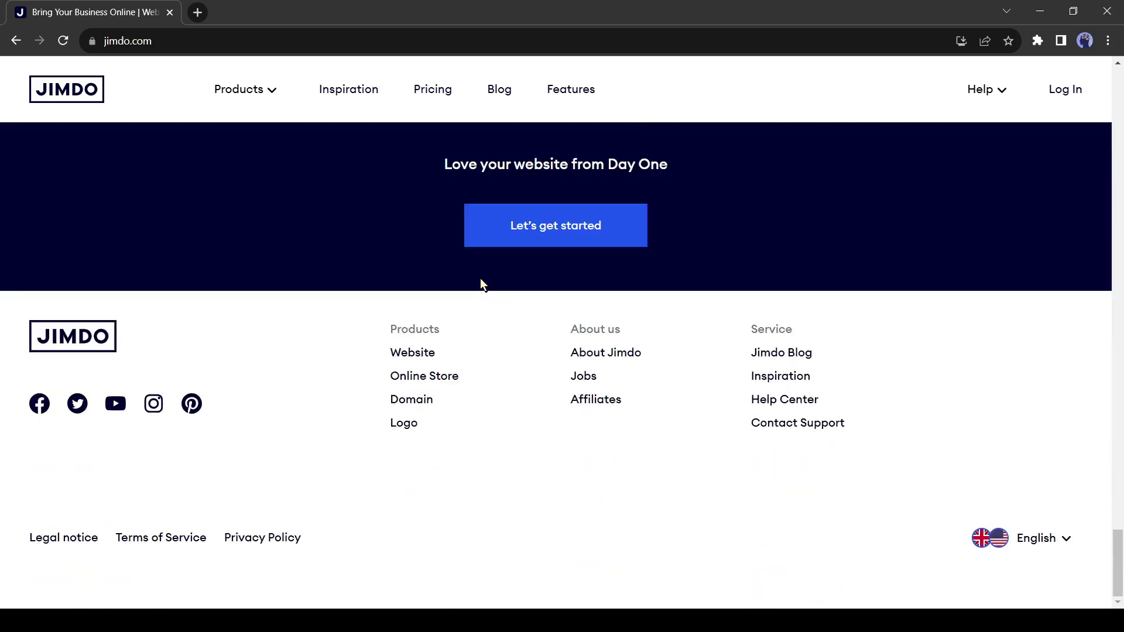
pyautogui.scroll(6, 972, 355)
pyautogui.scroll(2, 995, 387)
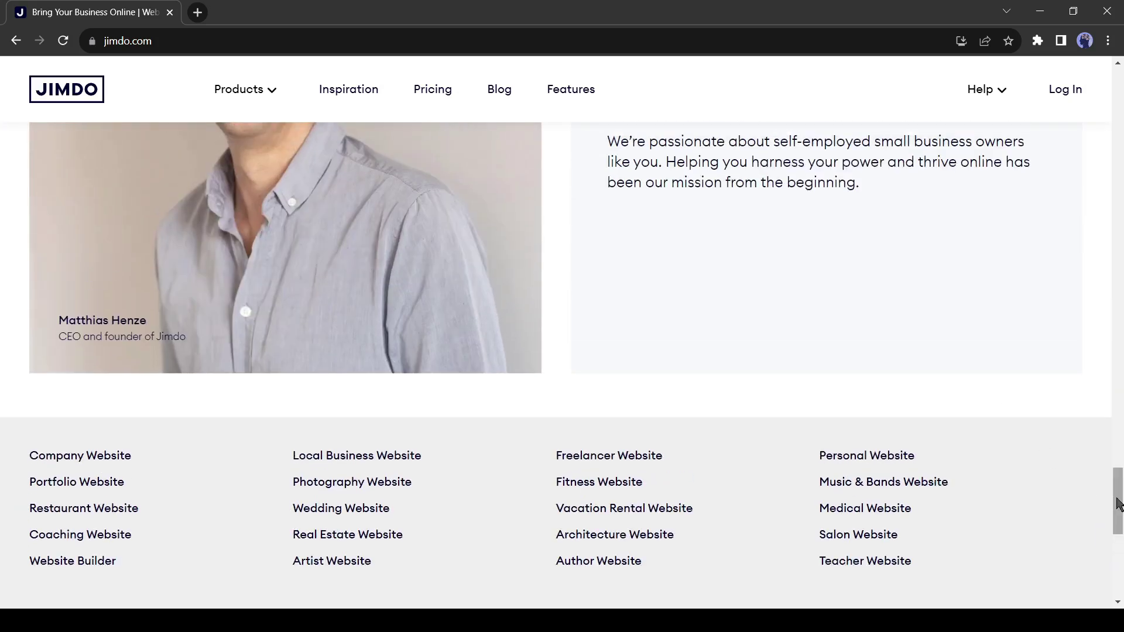
pyautogui.moveTo(1116, 502); pyautogui.dragTo(1115, 97)
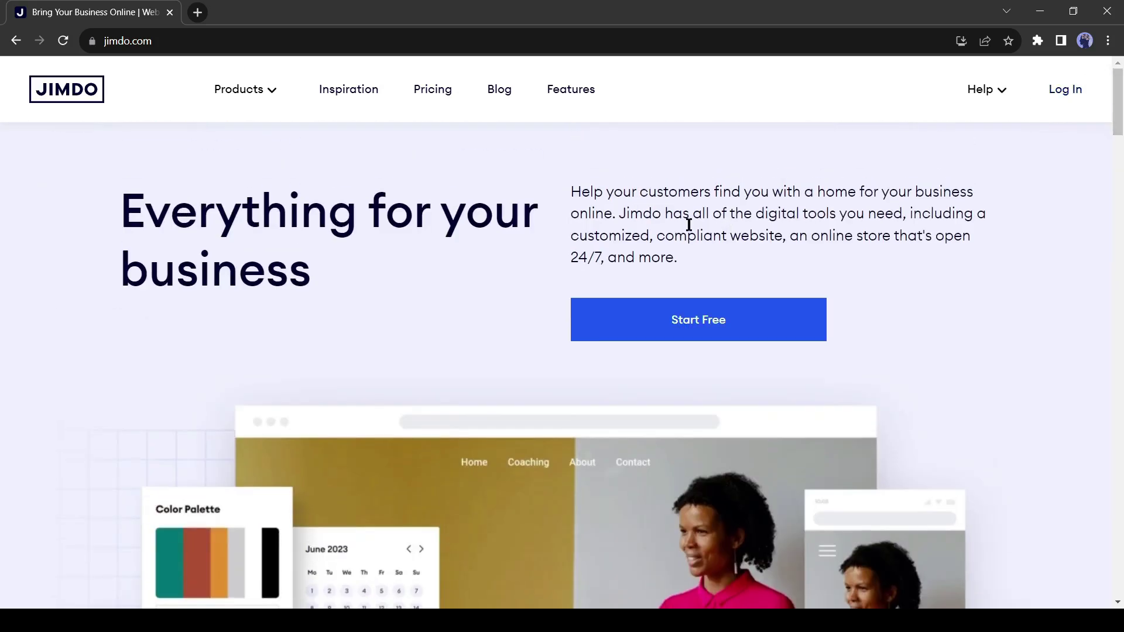
pyautogui.click(697, 335)
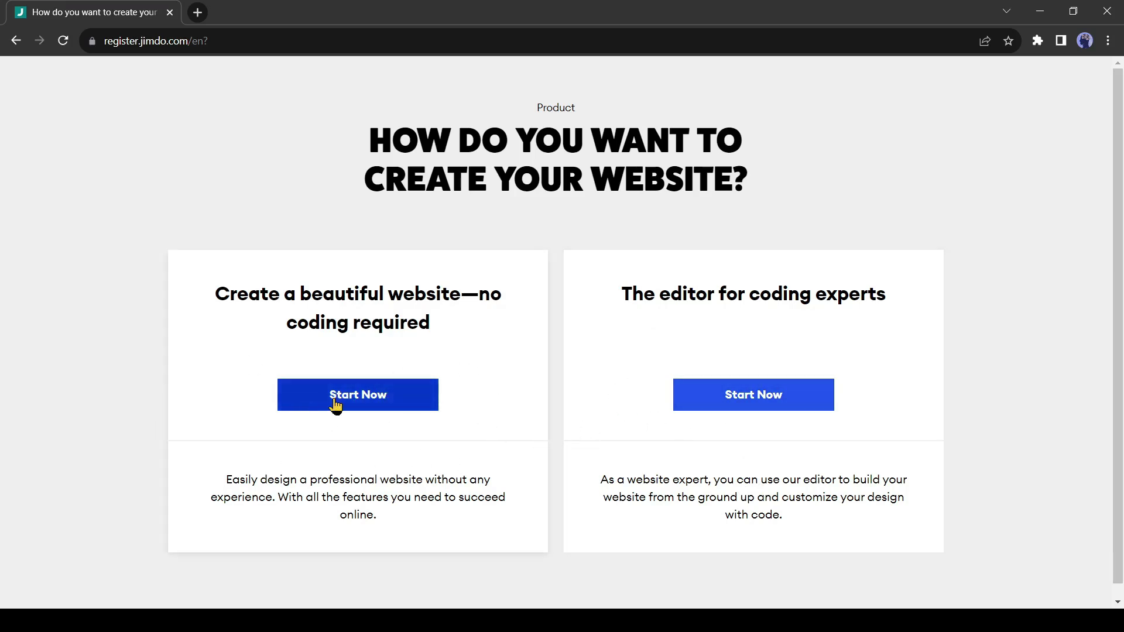
# Choose the no-code builder for a group of people, with the stage set to new business
pyautogui.click(352, 404)
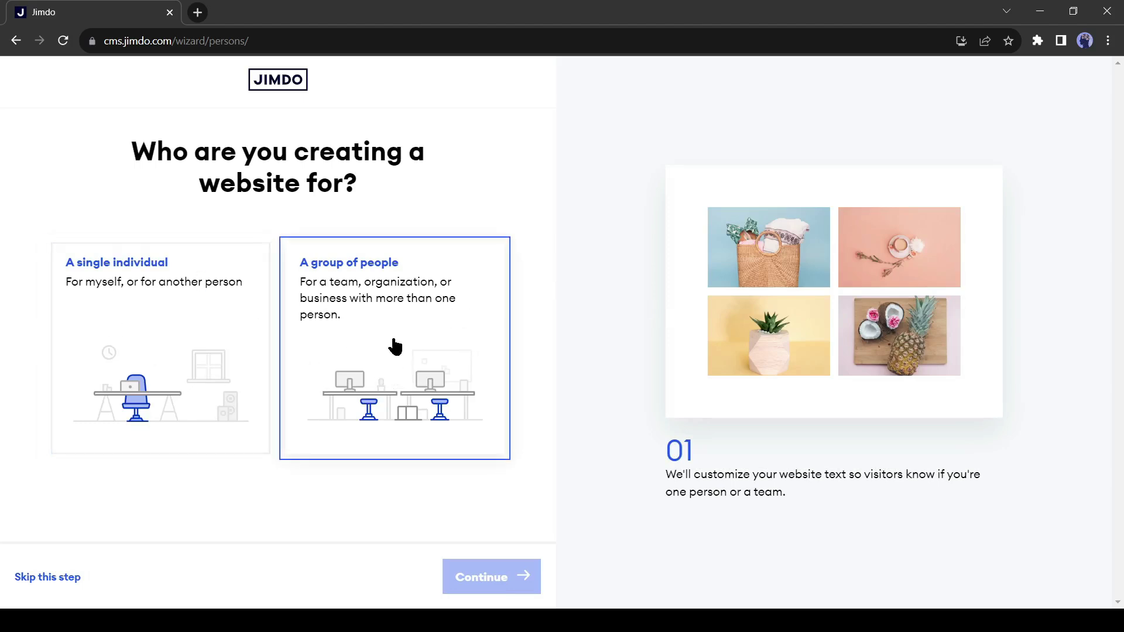
pyautogui.click(414, 369)
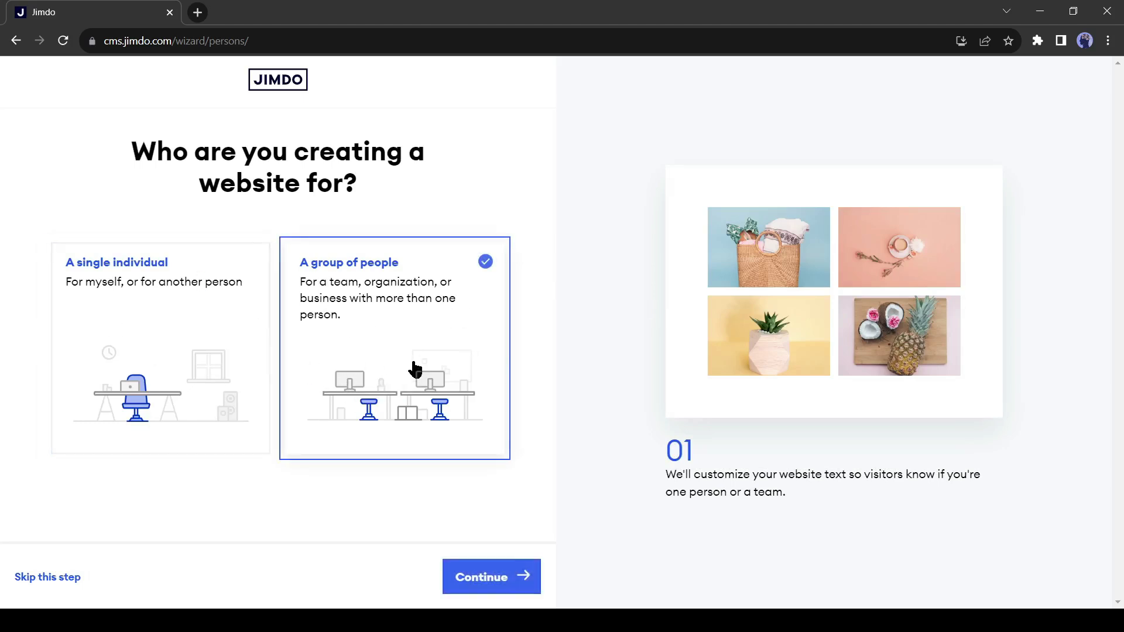
pyautogui.click(502, 580)
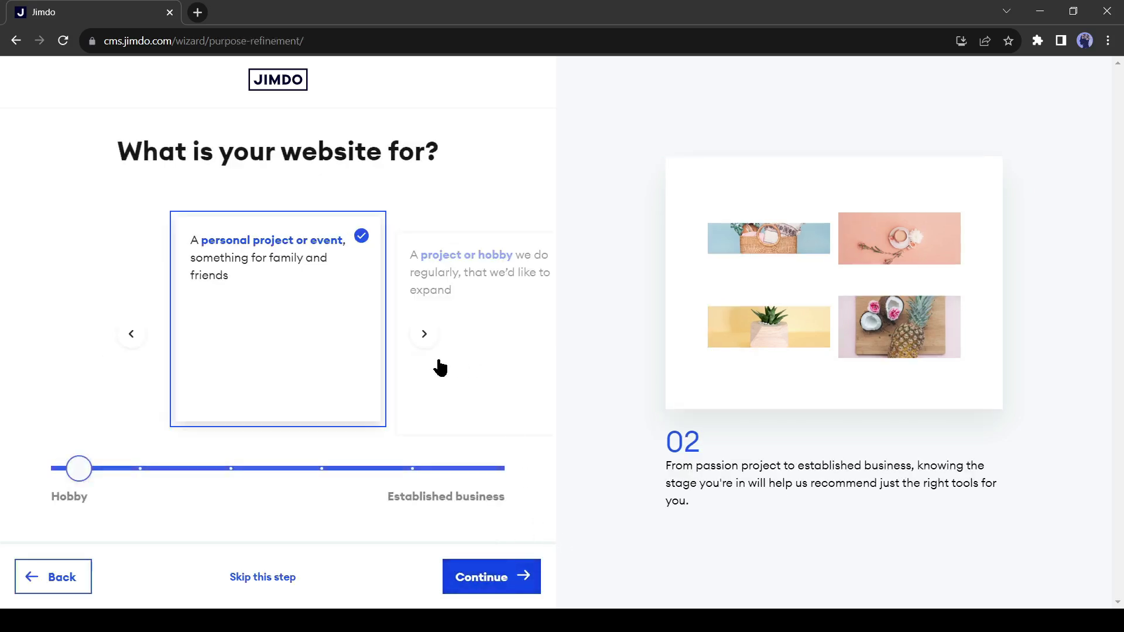
pyautogui.click(86, 477)
pyautogui.moveTo(68, 471); pyautogui.dragTo(341, 475)
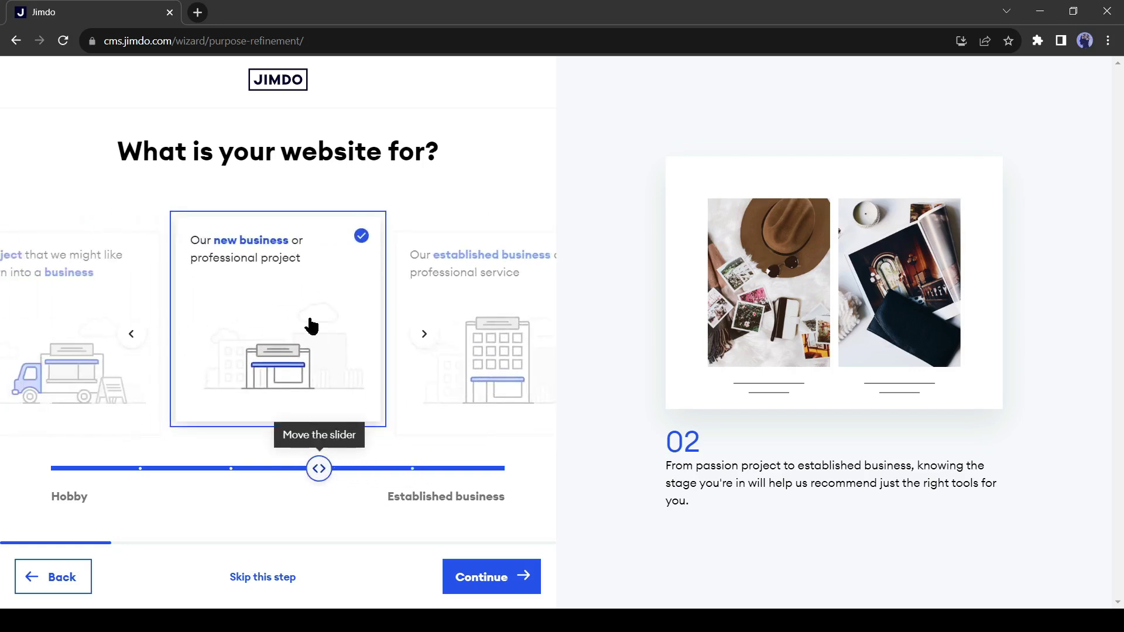
pyautogui.click(484, 577)
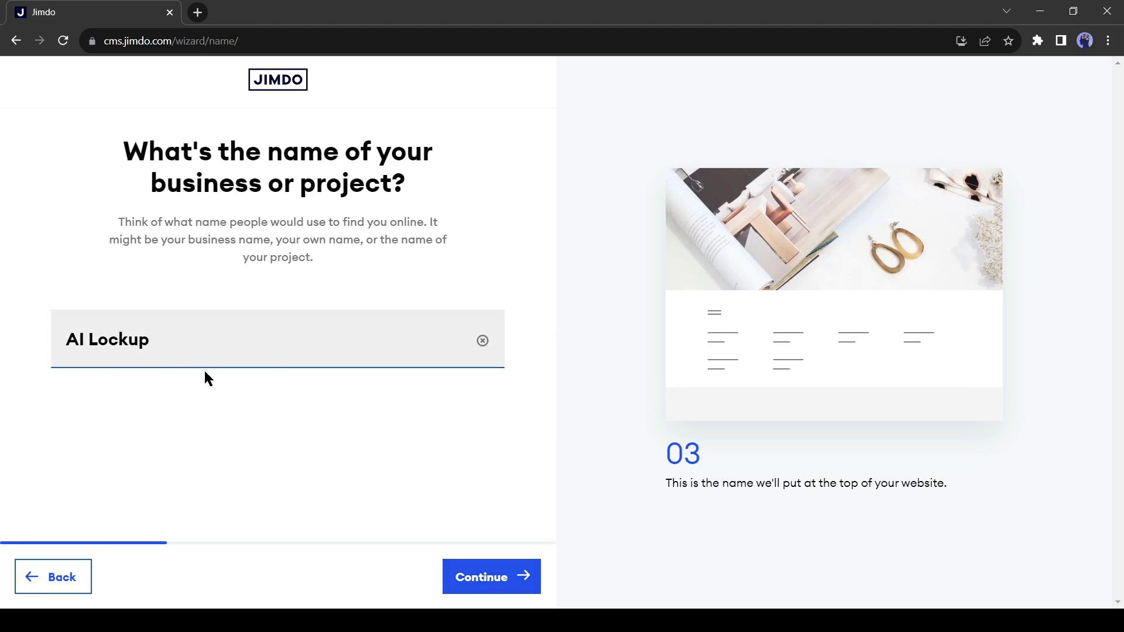
# Clear the 'AI Lockup' name and ask ChatGPT for headphone brand names with slogans
pyautogui.tripleClick(173, 340)
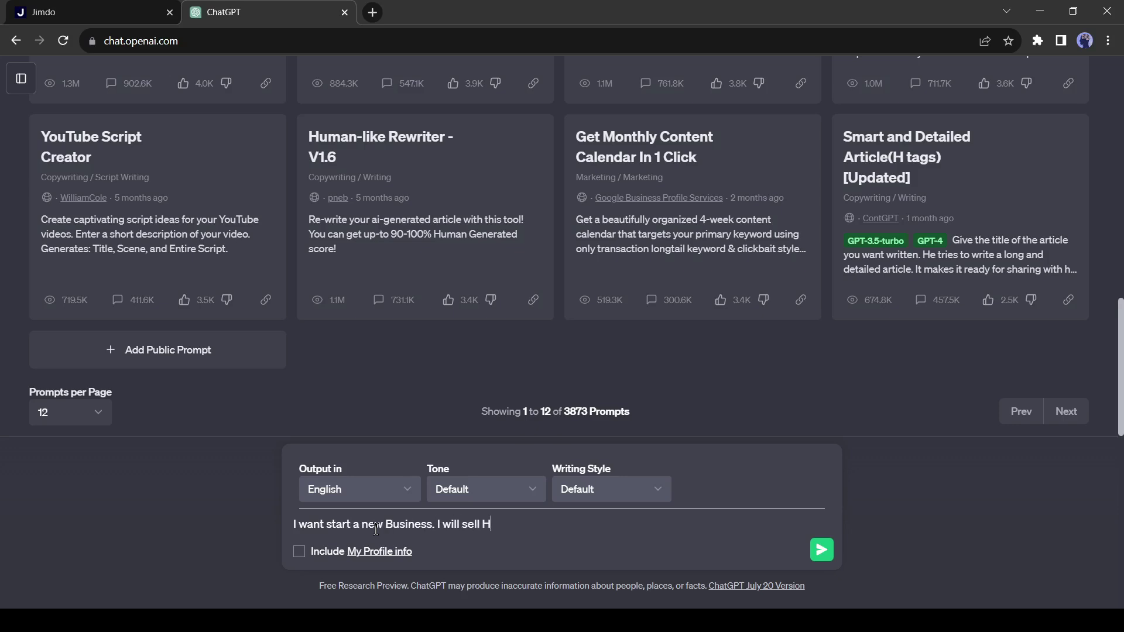
pyautogui.press('BackSpace')
pyautogui.write('headphones. Suggest me some name for my business brand with sloga')
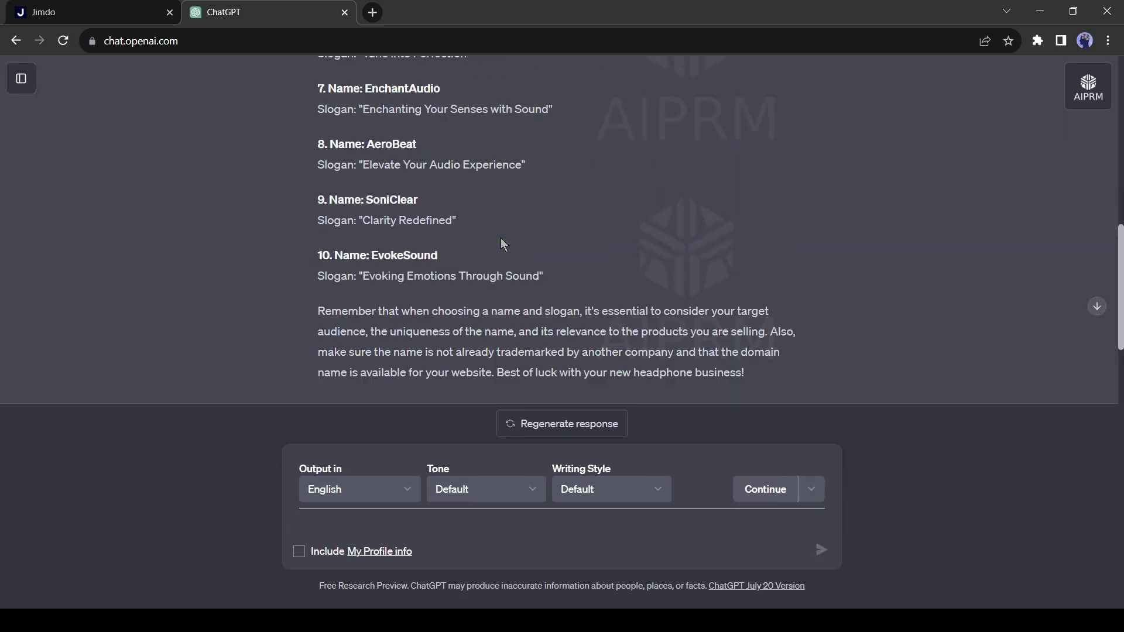
# Scroll ChatGPT's list of headphone brand names and slogans to find AeroBeat
pyautogui.scroll(4, 513, 246)
pyautogui.scroll(-1, 525, 258)
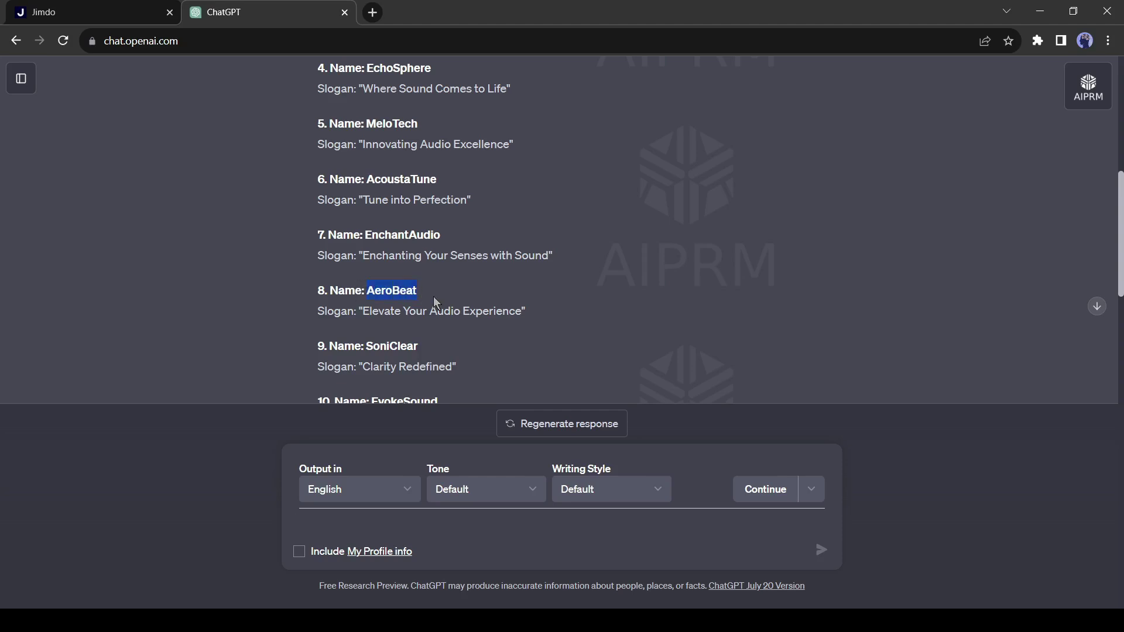
# Replace the business name with the pasted 'AeroBeat' and confirm it
pyautogui.click(96, 13)
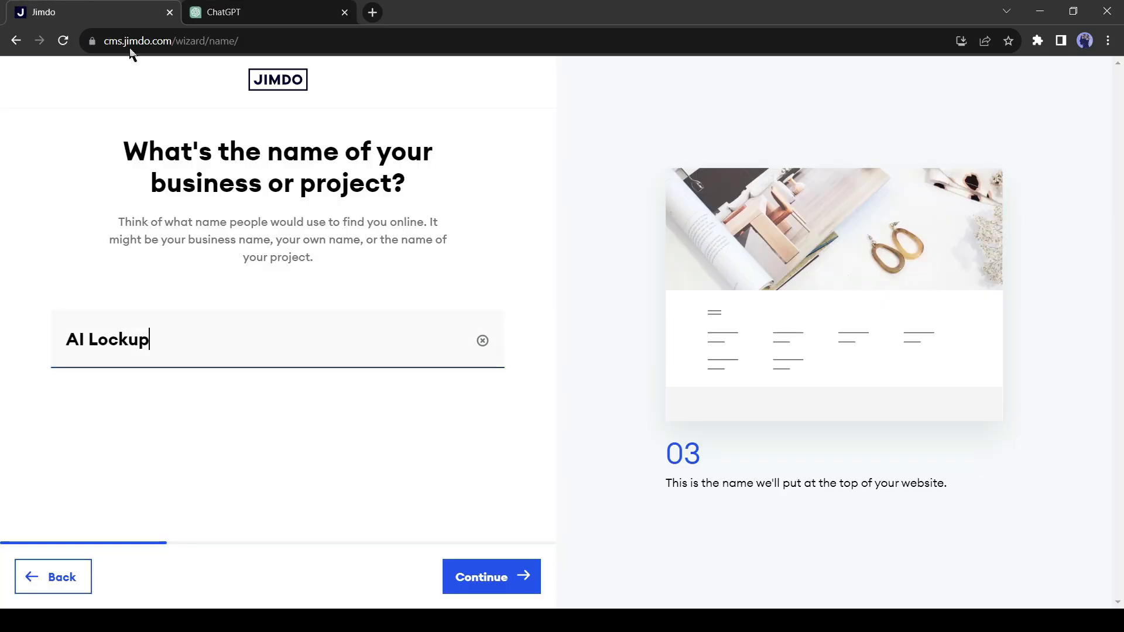
pyautogui.tripleClick(198, 349)
pyautogui.write('AeroBeat')
pyautogui.click(204, 416)
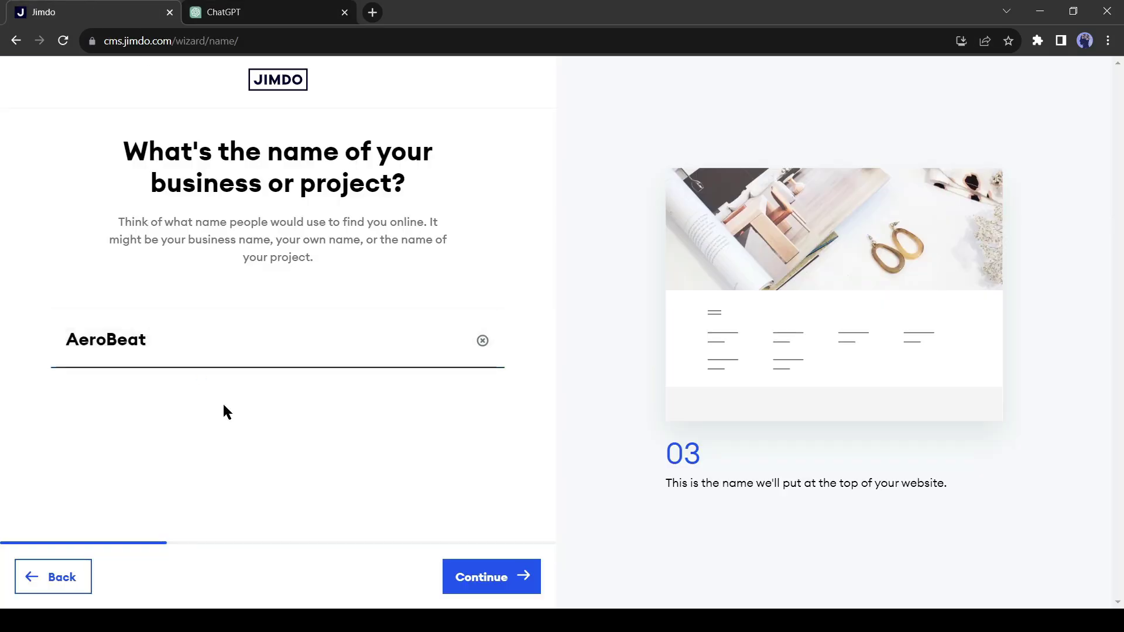
pyautogui.click(492, 585)
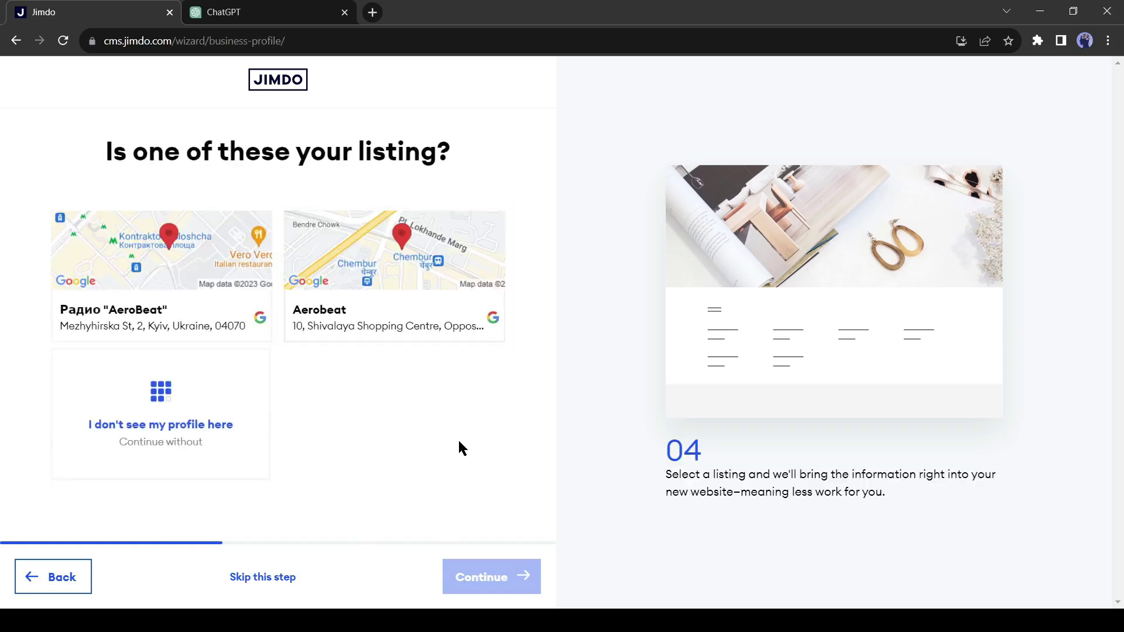
# Decline the suggested listings and set the business category to E-commerce service
pyautogui.click(216, 413)
pyautogui.click(489, 577)
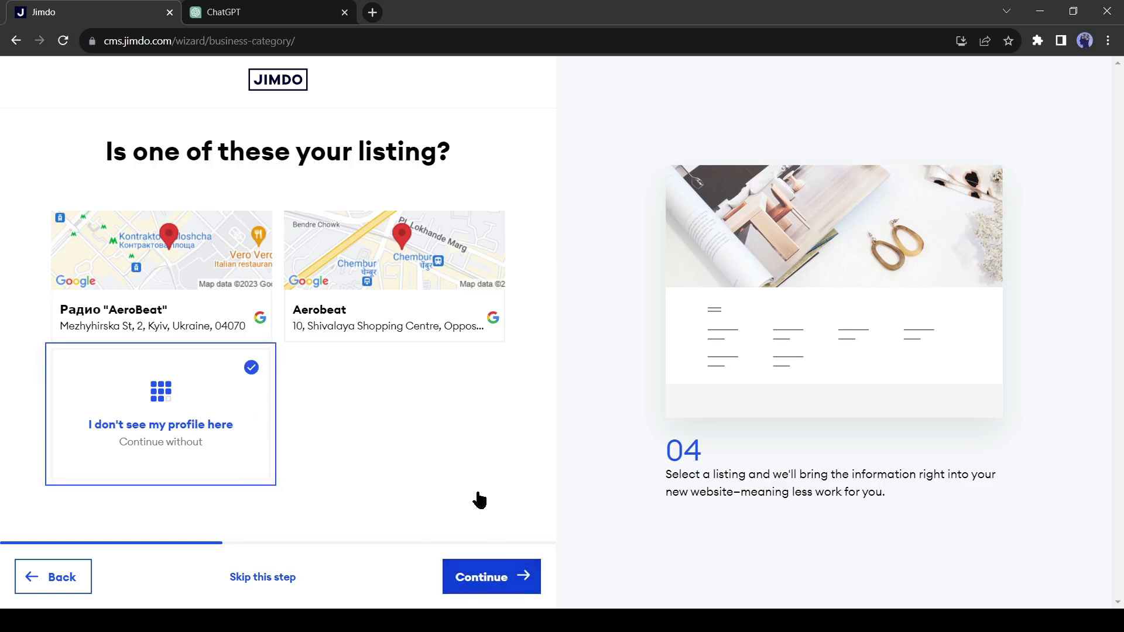
pyautogui.click(235, 250)
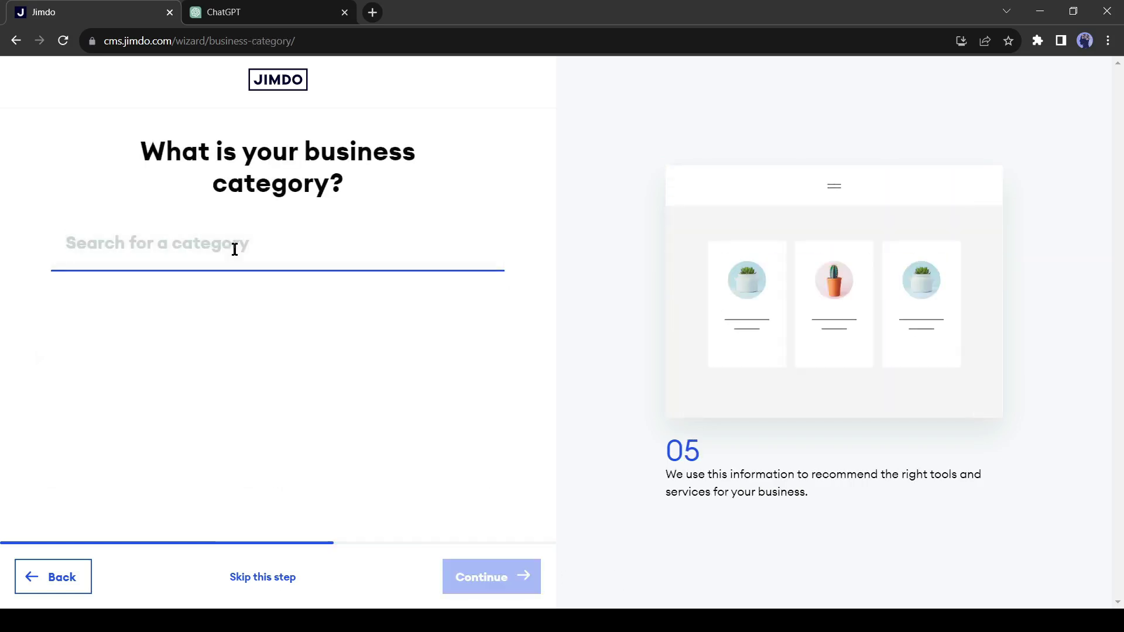
pyautogui.write('e')
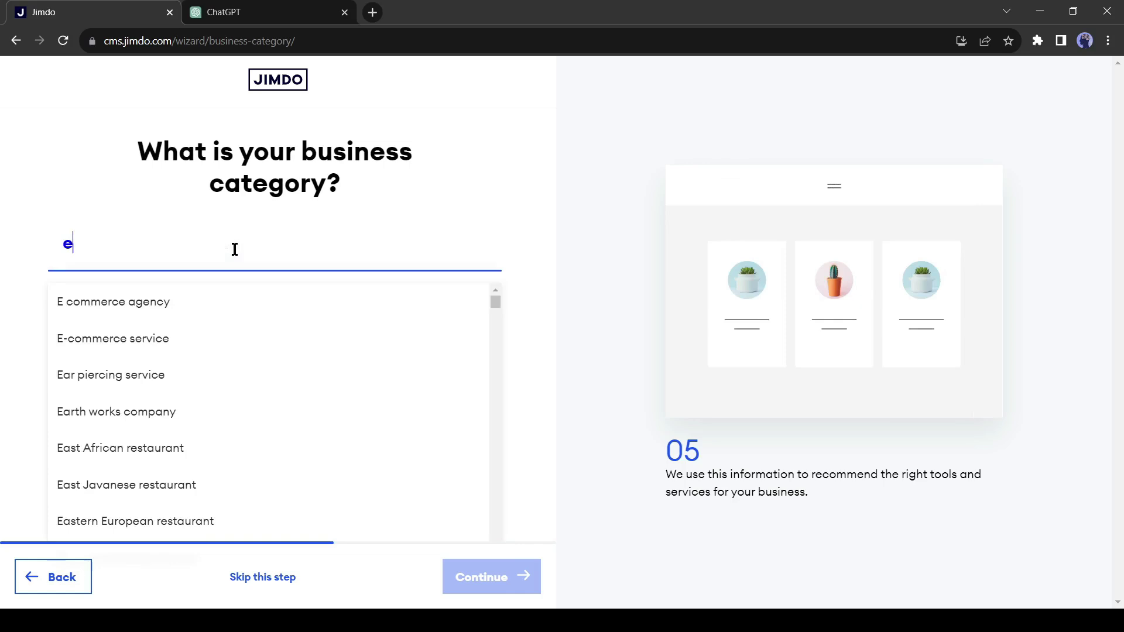
pyautogui.click(161, 345)
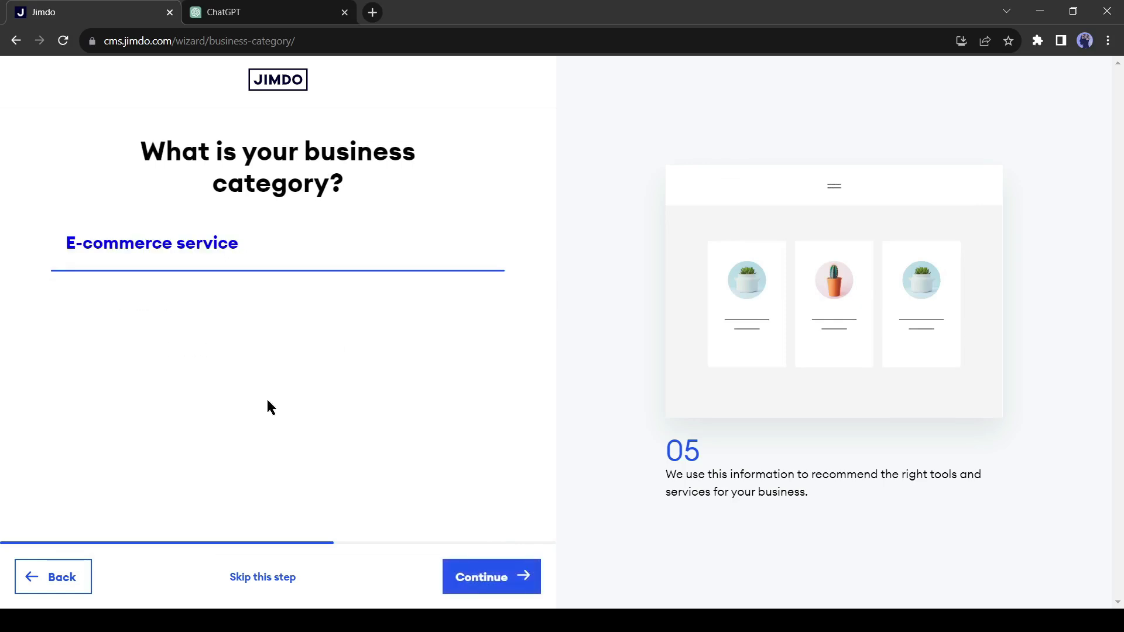
pyautogui.click(506, 593)
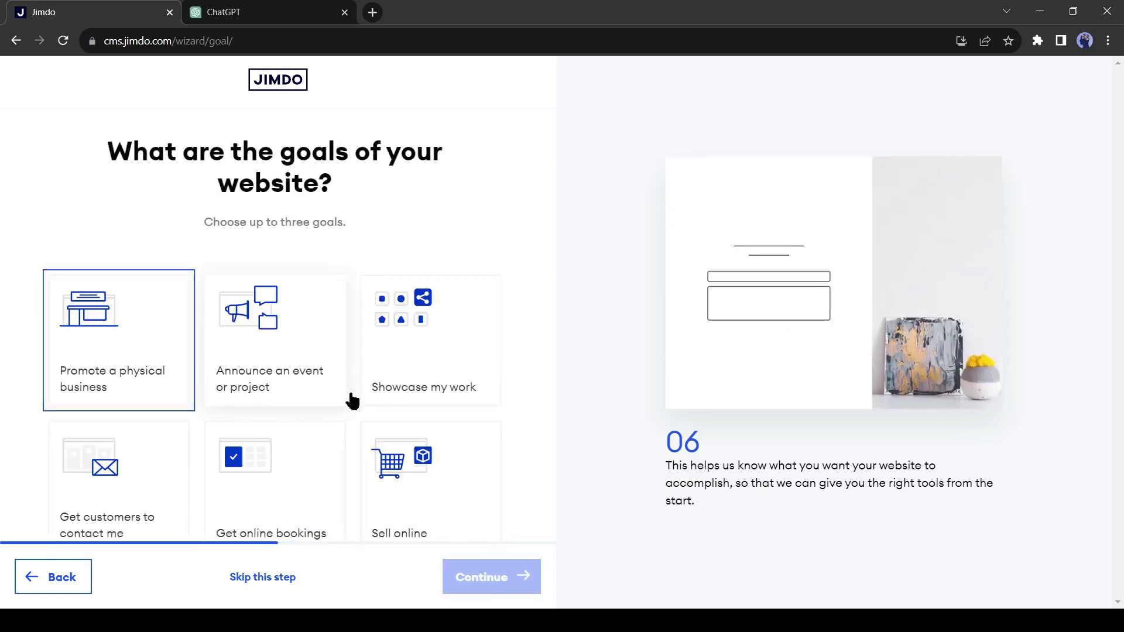
# Choose selling online as the website goal, with products produced by third parties
pyautogui.scroll(-1, 518, 374)
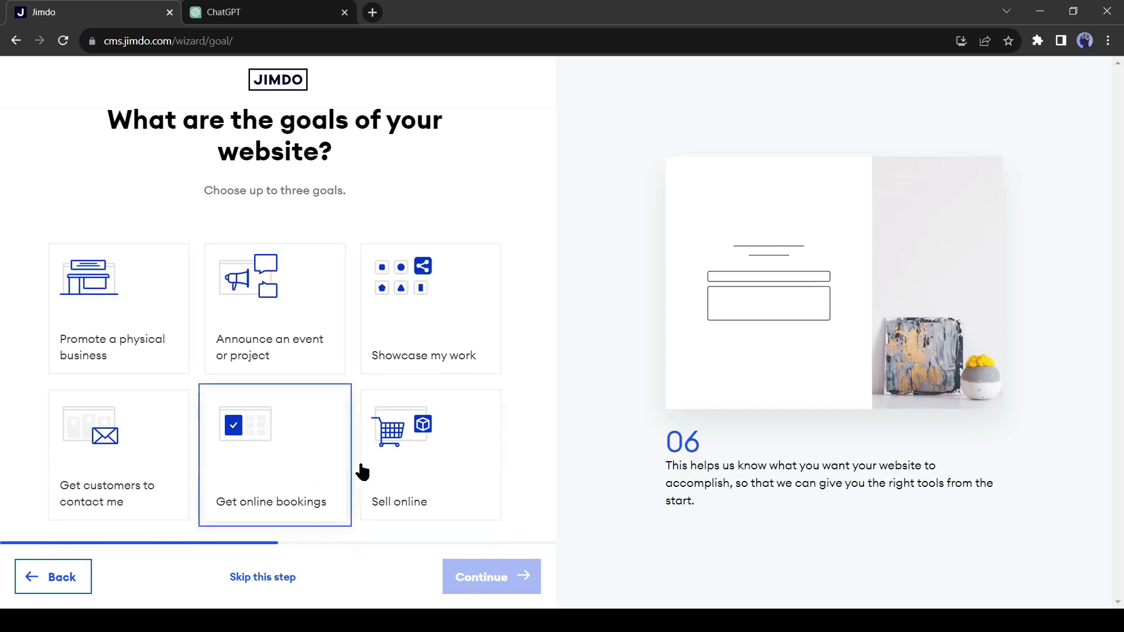
pyautogui.click(440, 462)
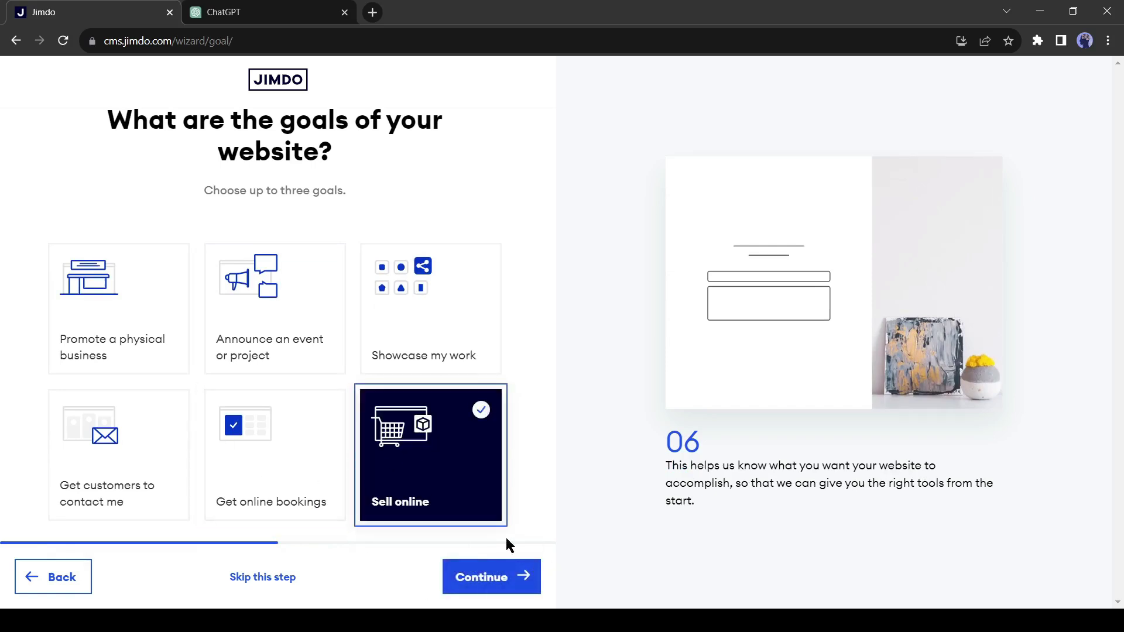
pyautogui.click(491, 587)
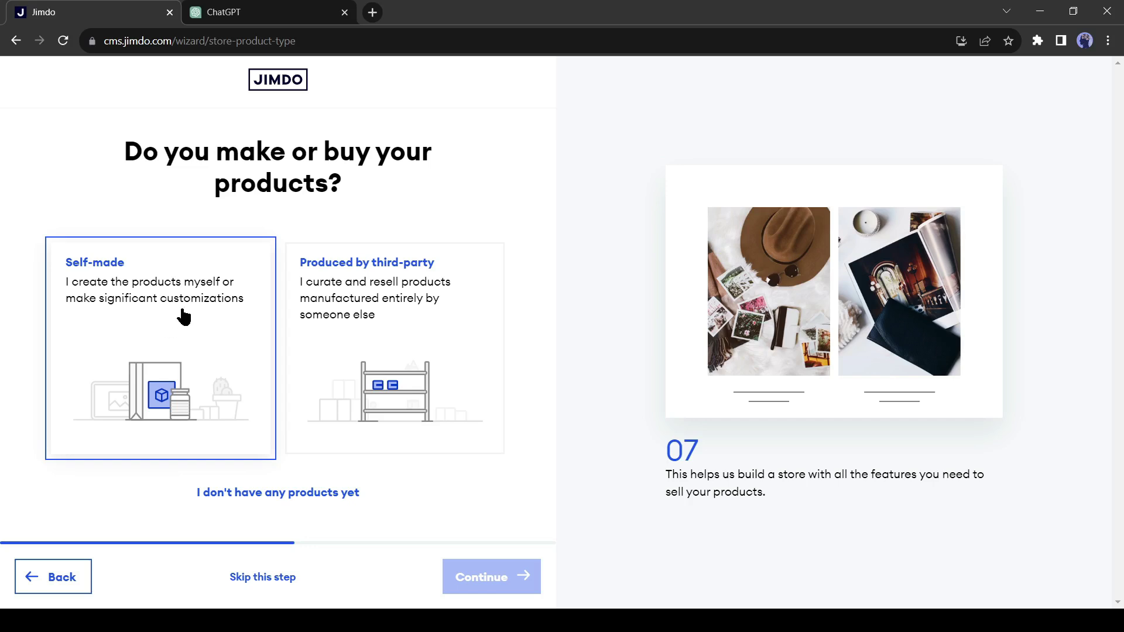
pyautogui.click(445, 377)
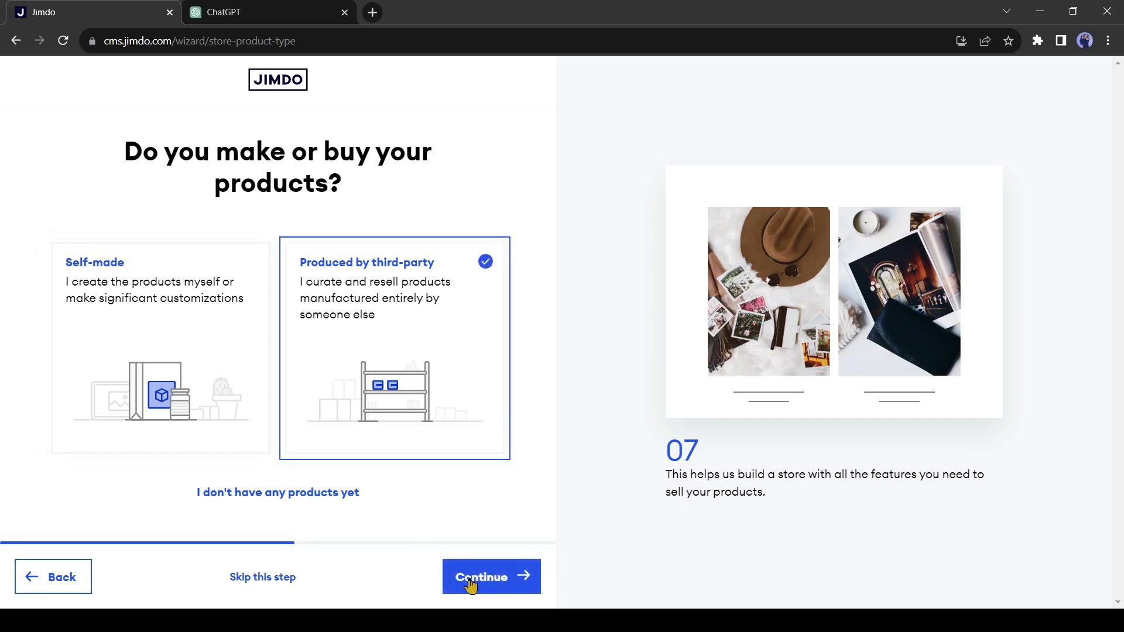
pyautogui.click(466, 579)
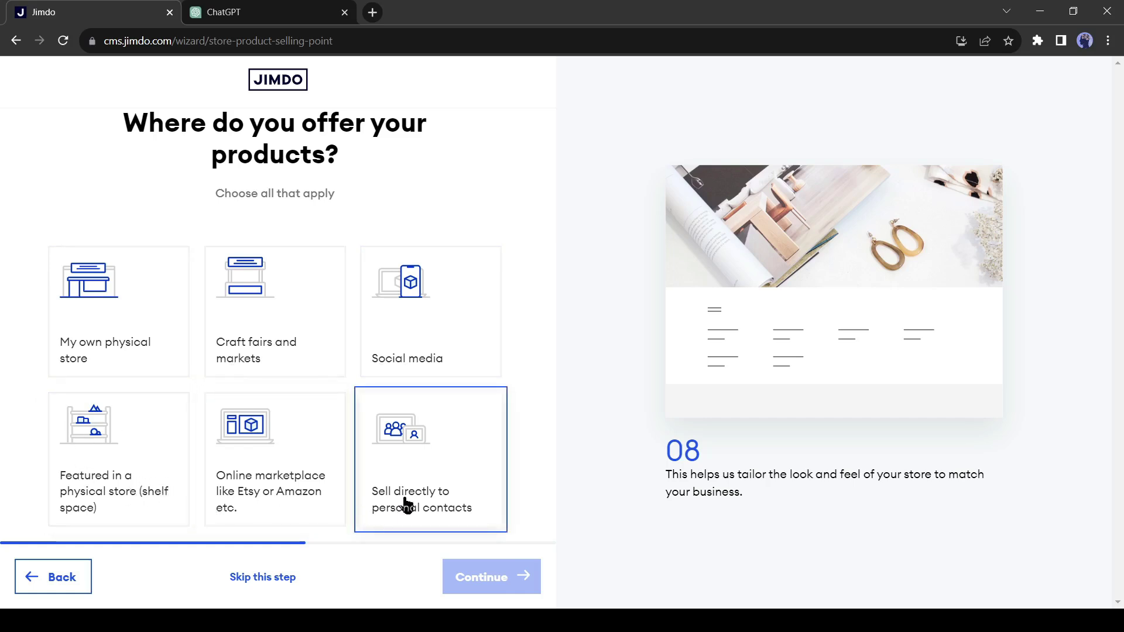
# Sell through online marketplaces like Etsy or Amazon and deliver to national customers
pyautogui.click(287, 498)
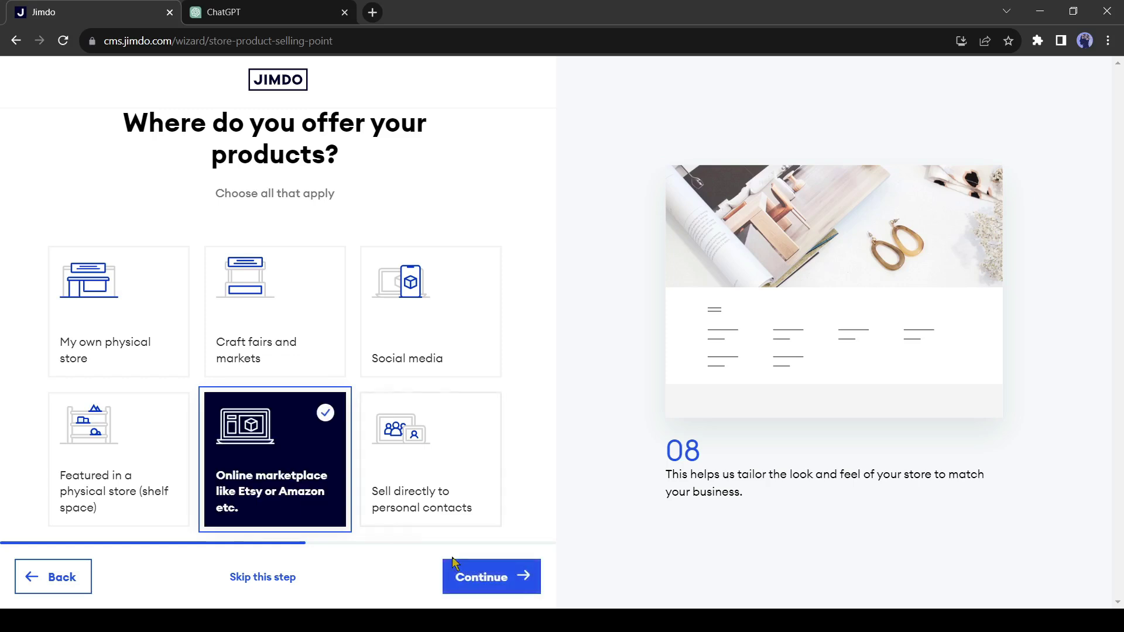
pyautogui.click(494, 579)
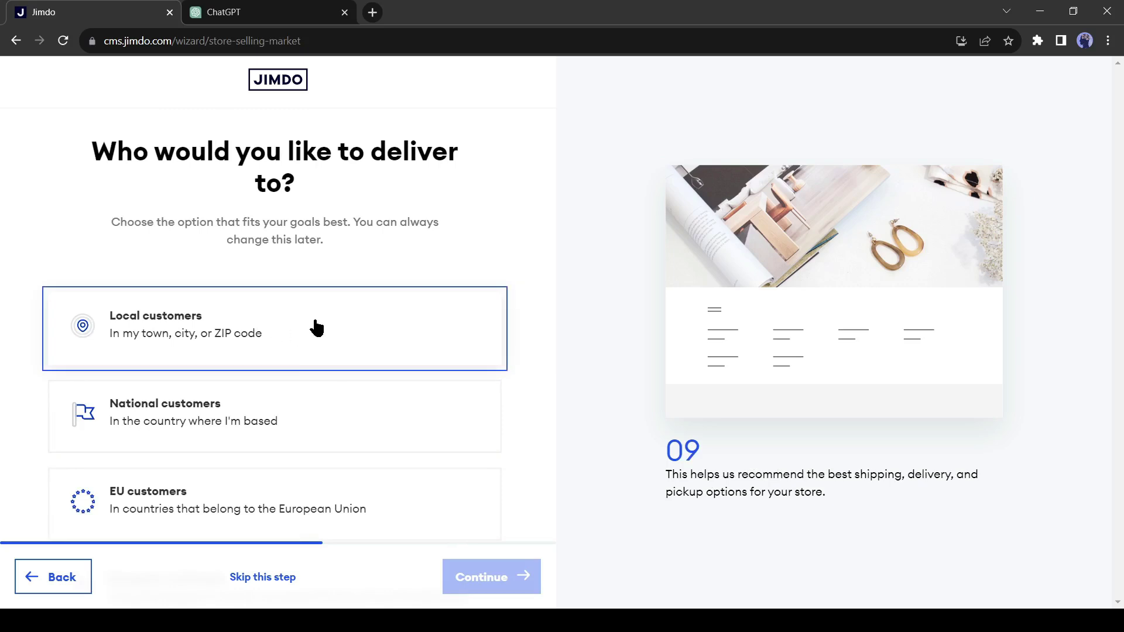
pyautogui.scroll(-1, 314, 324)
pyautogui.scroll(-1, 281, 363)
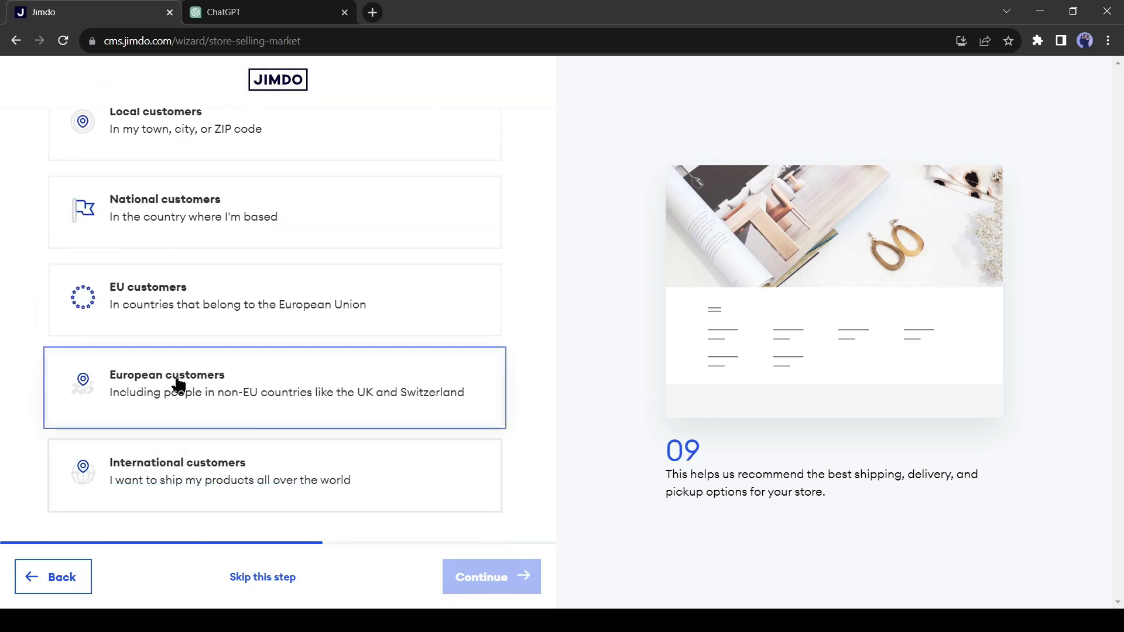
pyautogui.click(301, 294)
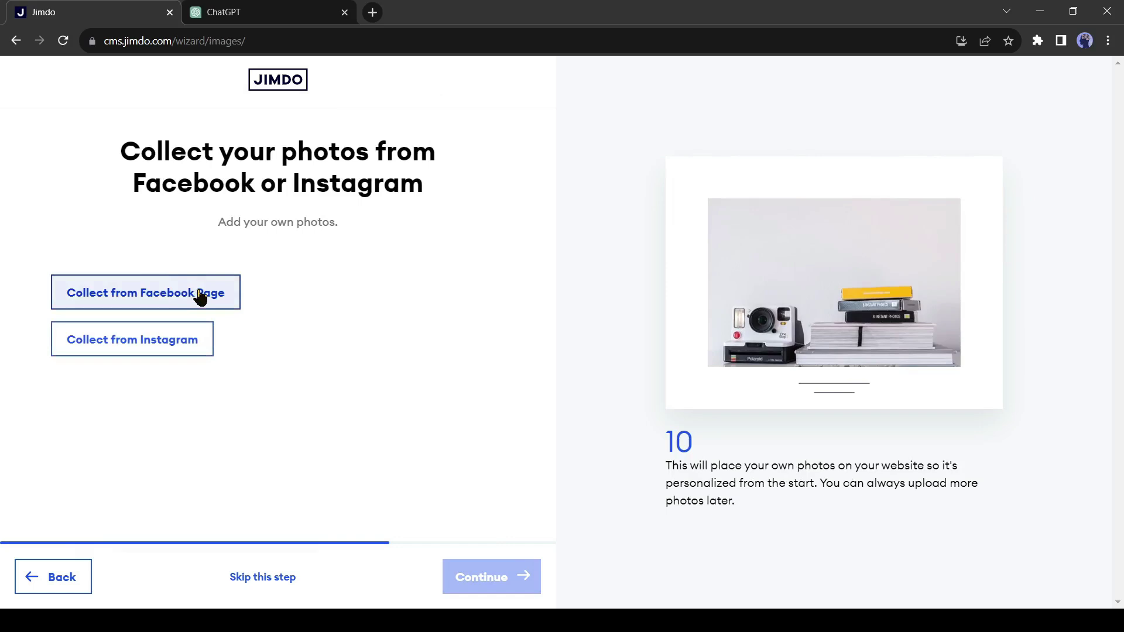
# Skip importing photos from a Facebook Page or Instagram
pyautogui.click(278, 580)
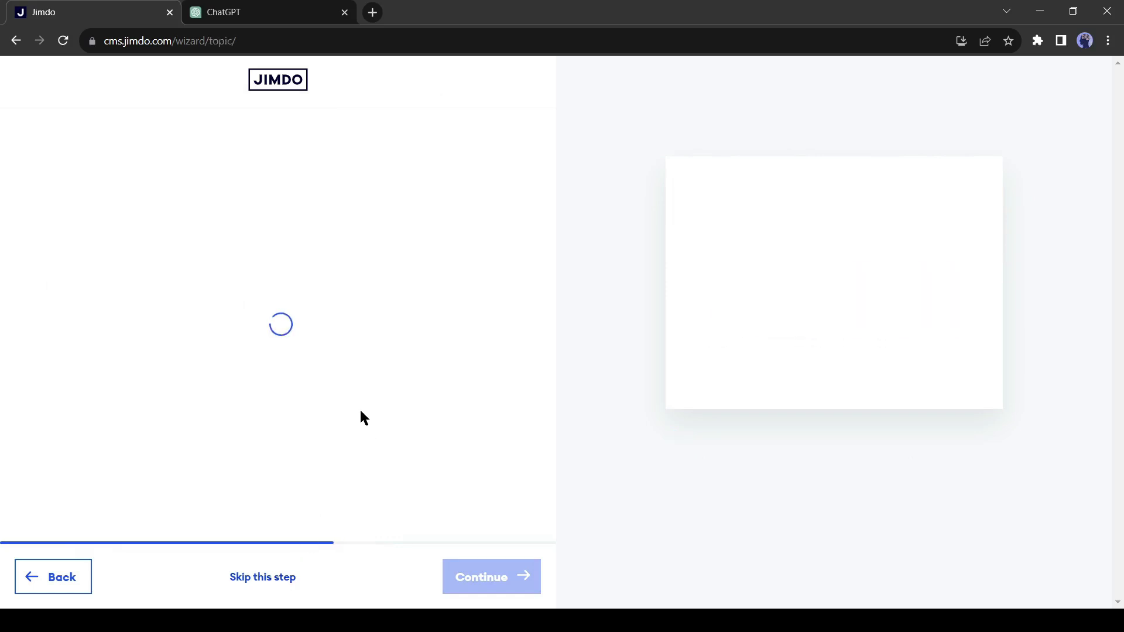
pyautogui.scroll(-1, 325, 381)
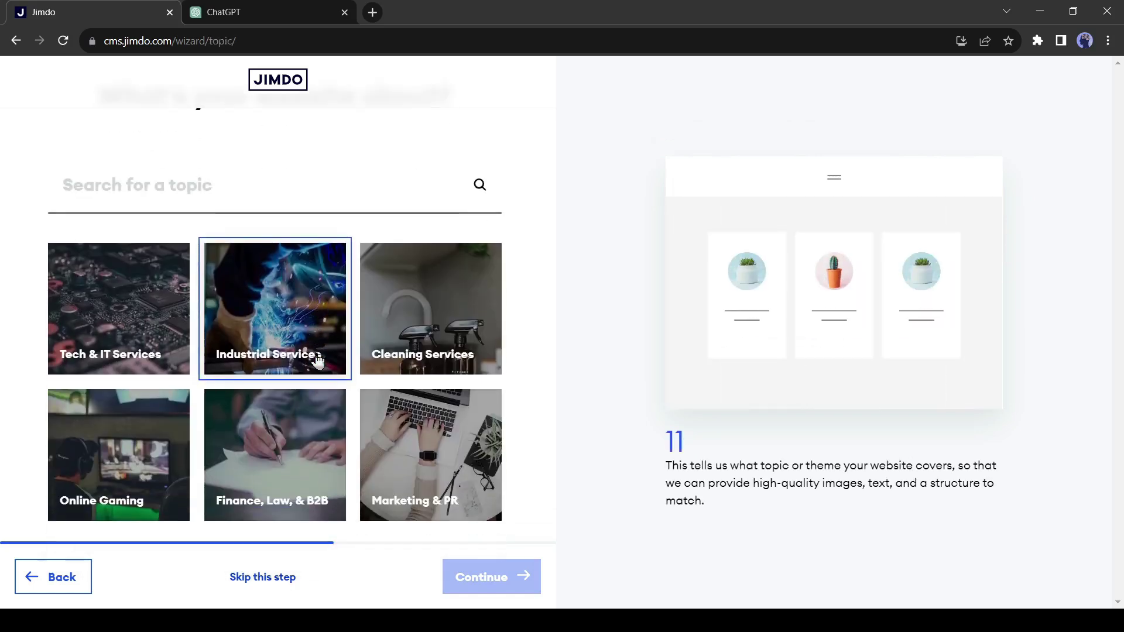
pyautogui.scroll(1, 234, 258)
pyautogui.scroll(-1, 258, 281)
# Set the website topic to the custom entry 'Earphone'
pyautogui.click(201, 184)
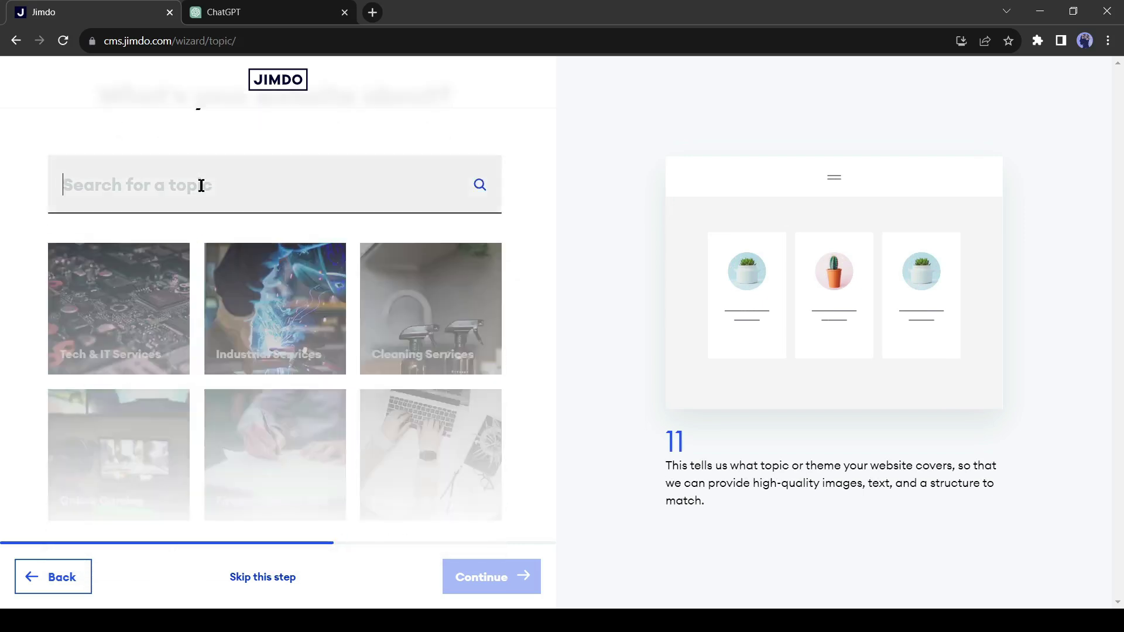
pyautogui.write('Earphone')
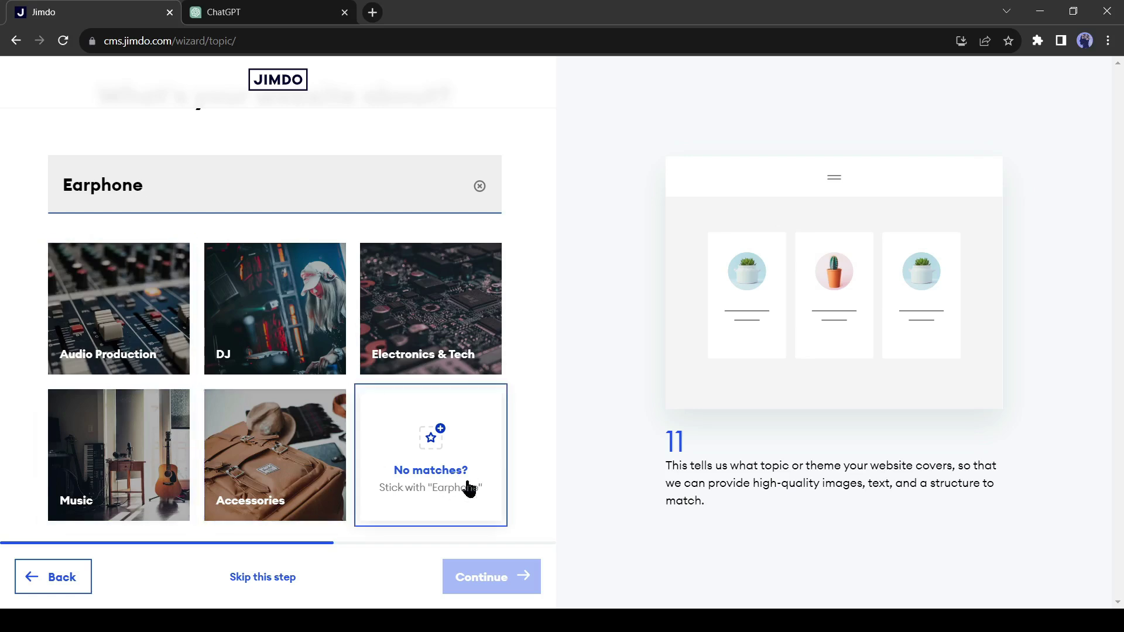
pyautogui.click(445, 482)
pyautogui.click(497, 577)
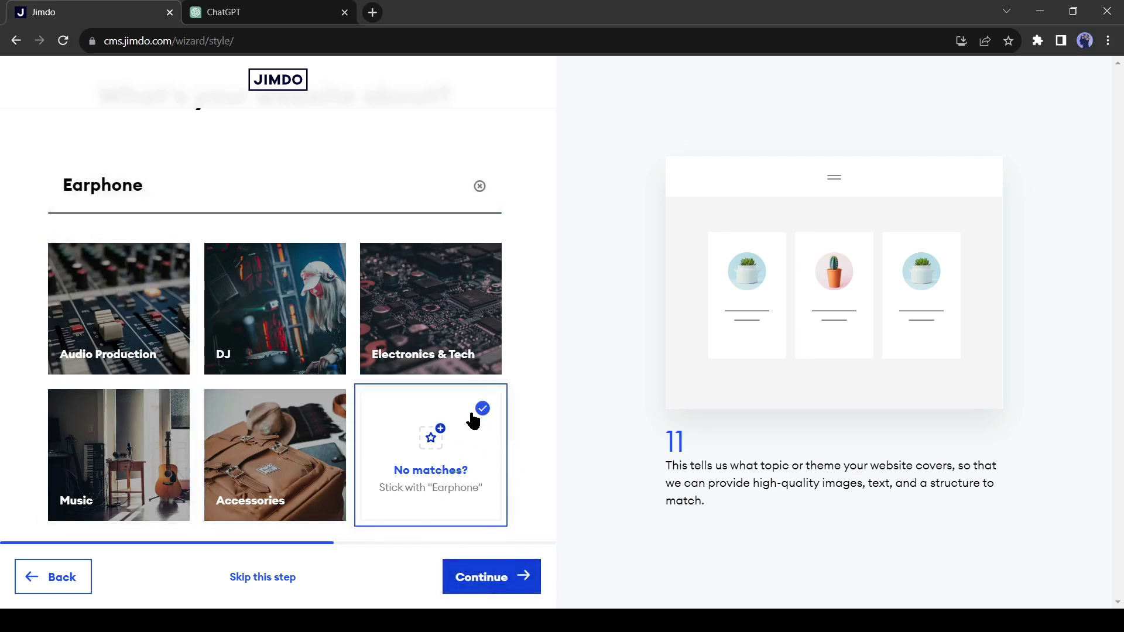
pyautogui.scroll(-1, 176, 445)
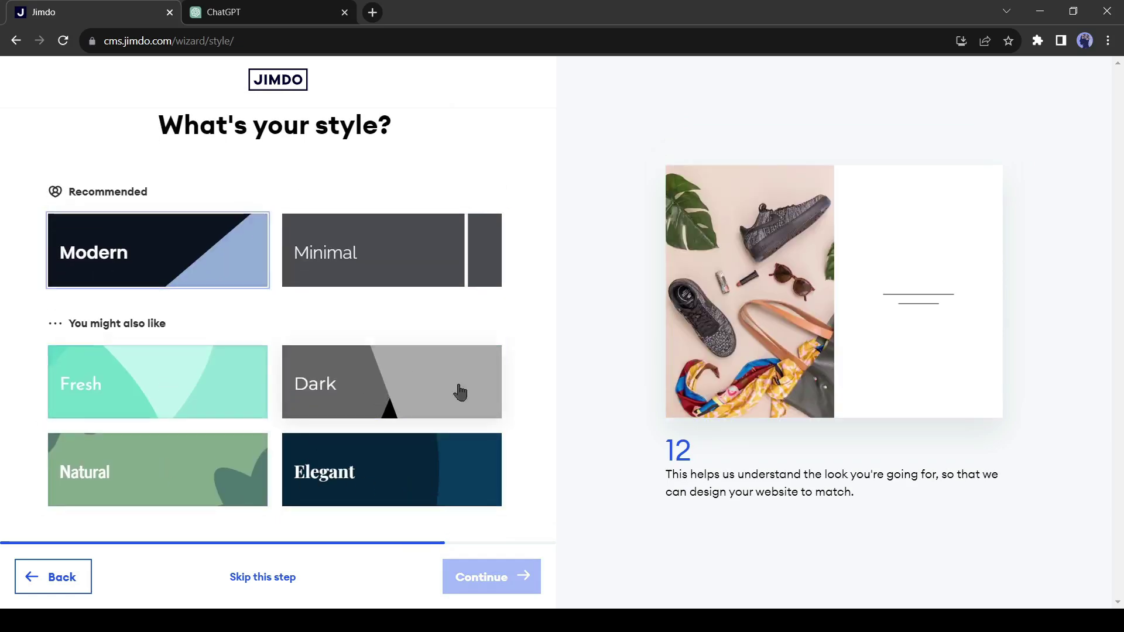
# Choose the Elegant style with the navy and light grey colour palette
pyautogui.click(355, 493)
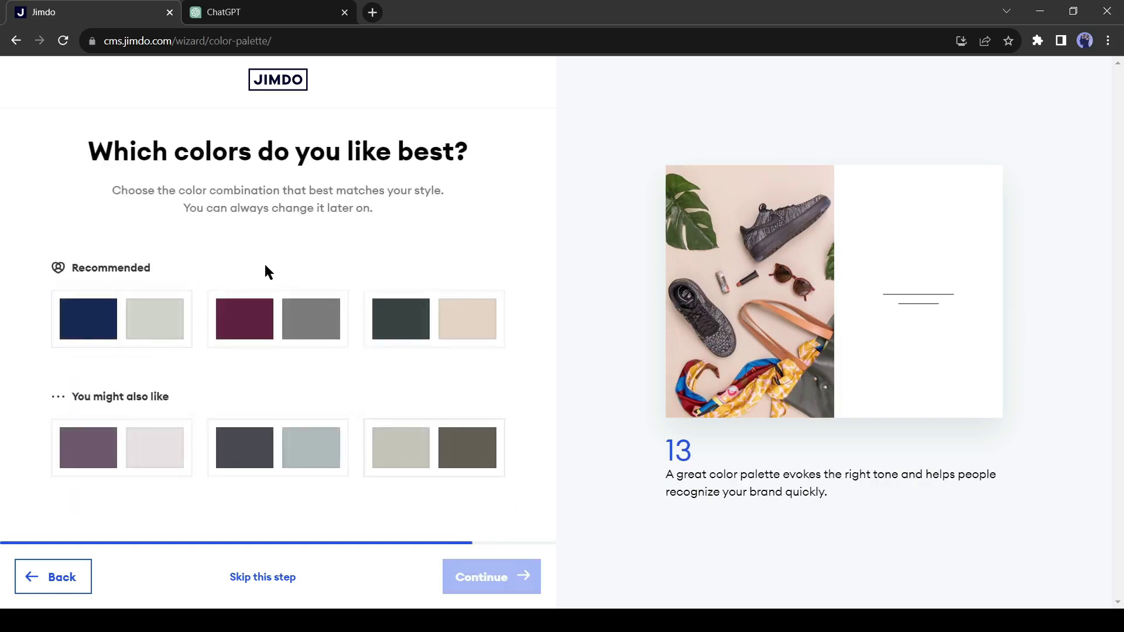
pyautogui.click(194, 343)
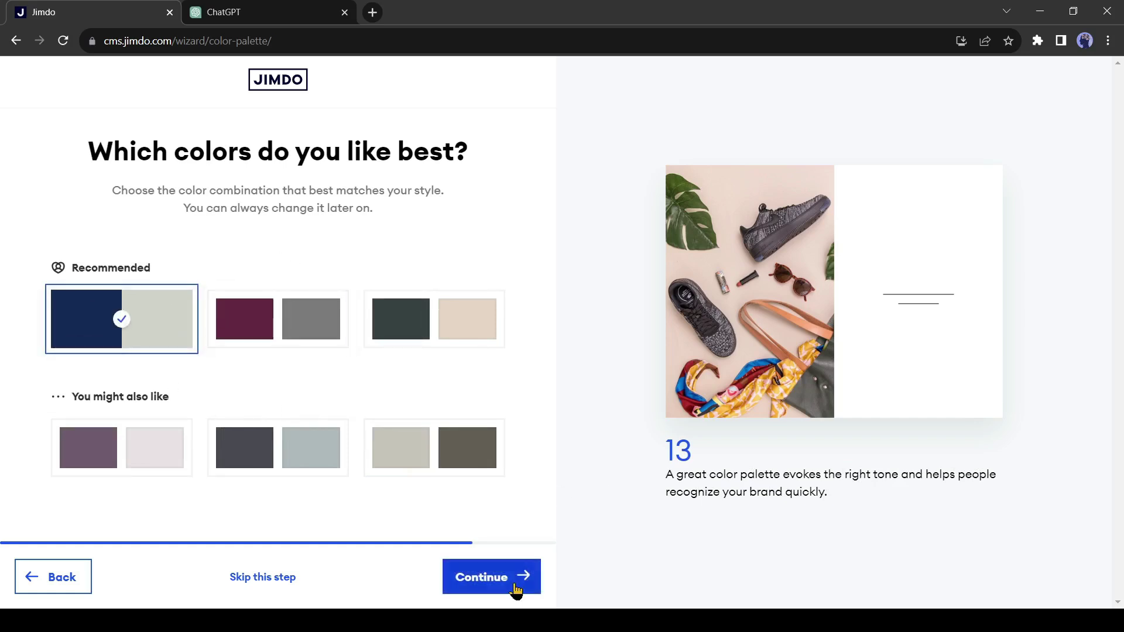
pyautogui.click(514, 589)
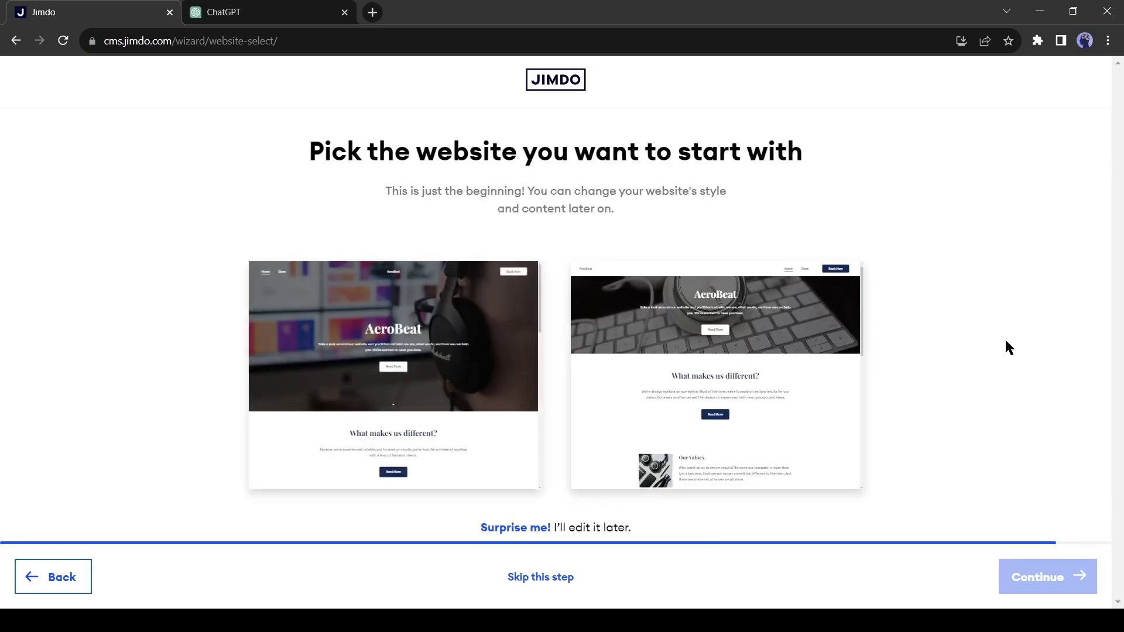
# Preview and compare both AeroBeat starting website designs
pyautogui.click(460, 411)
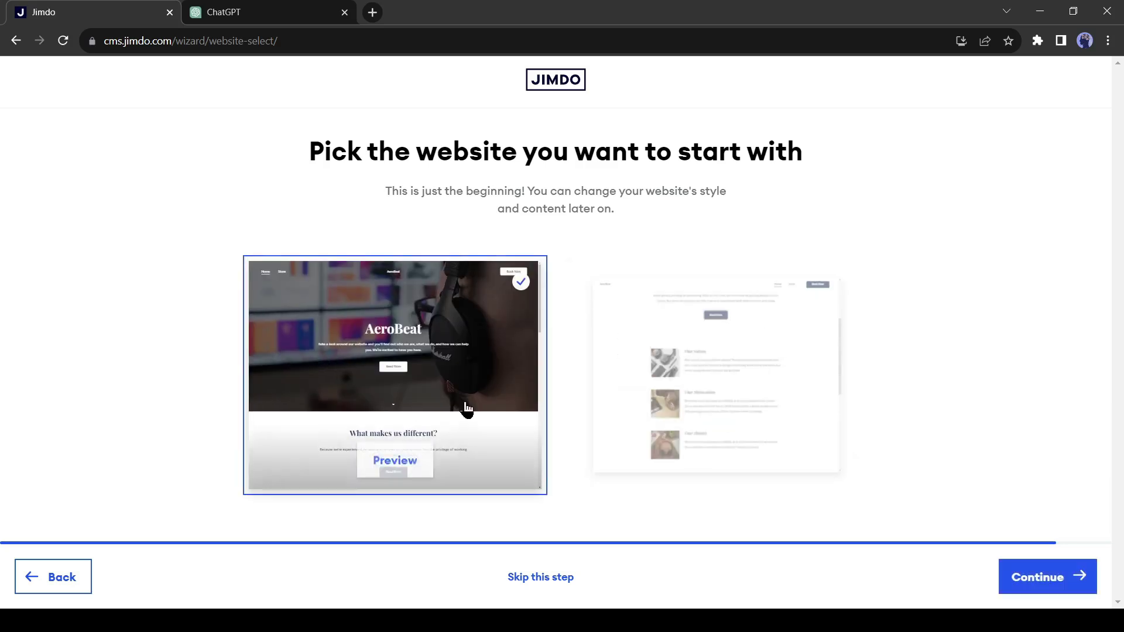
pyautogui.click(399, 457)
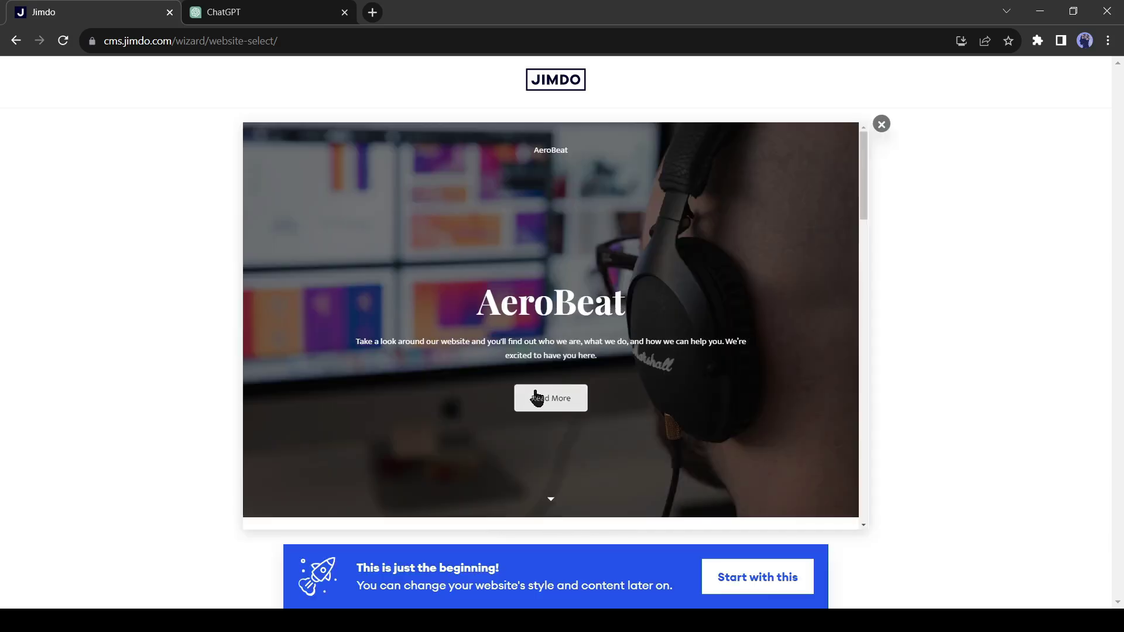
pyautogui.scroll(-15, 737, 288)
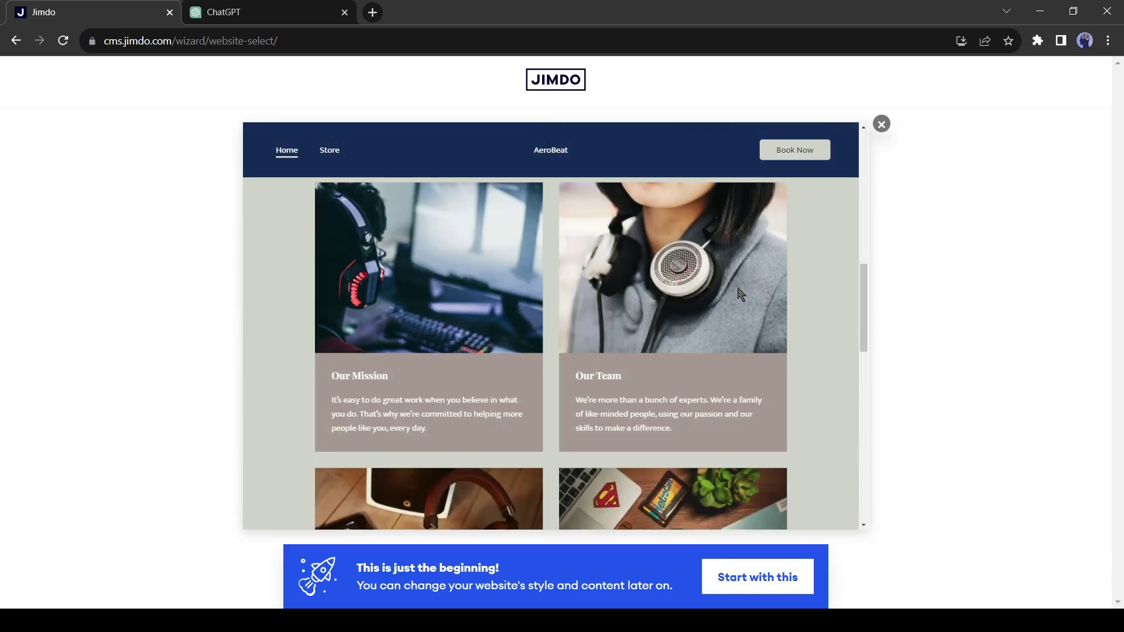
pyautogui.scroll(-10, 737, 286)
pyautogui.scroll(20, 737, 287)
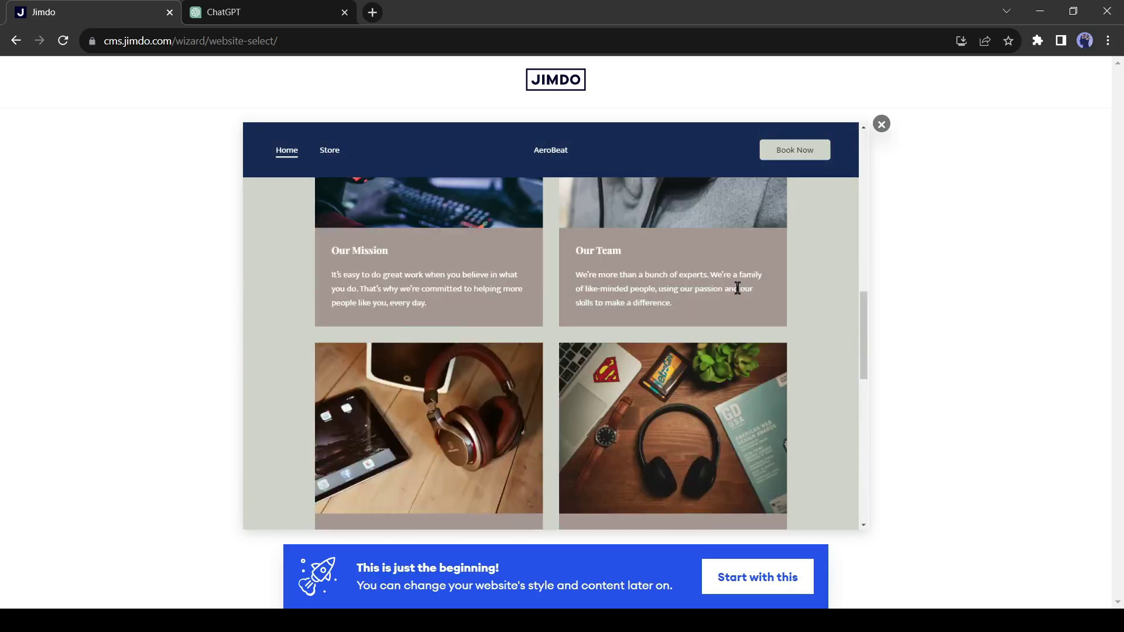
pyautogui.scroll(1, 738, 287)
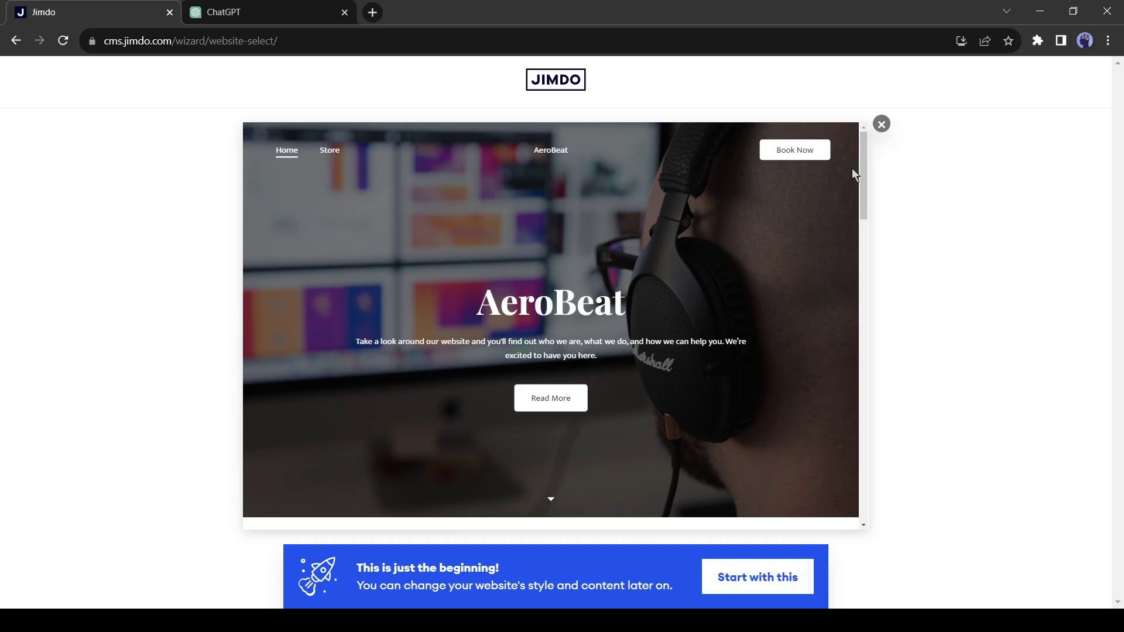
pyautogui.click(882, 125)
pyautogui.click(726, 464)
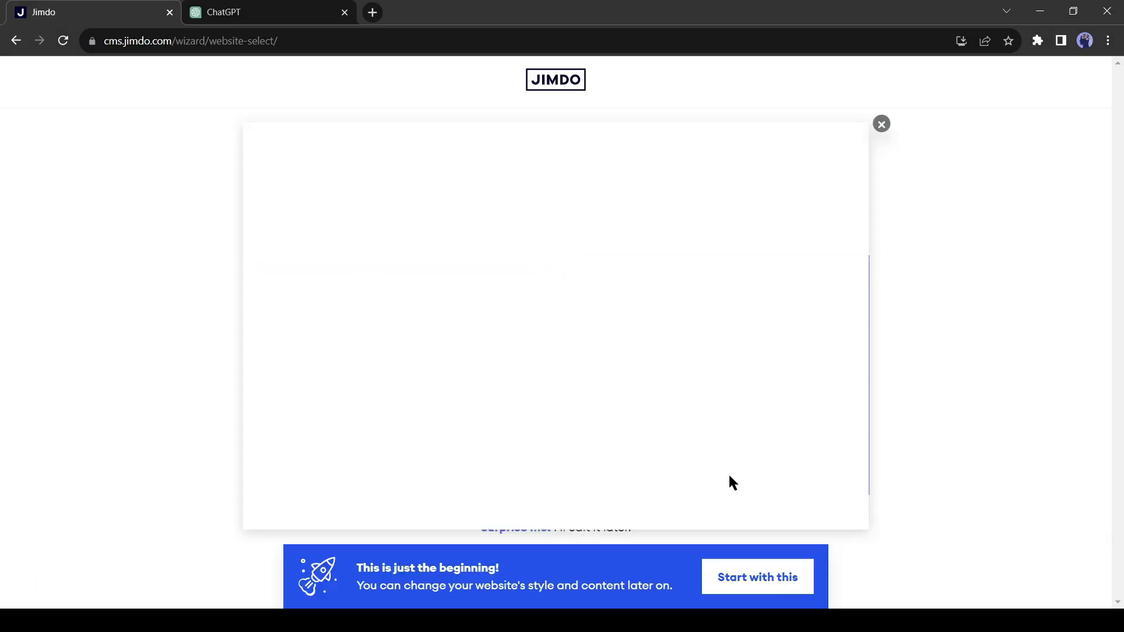
pyautogui.scroll(-10, 627, 300)
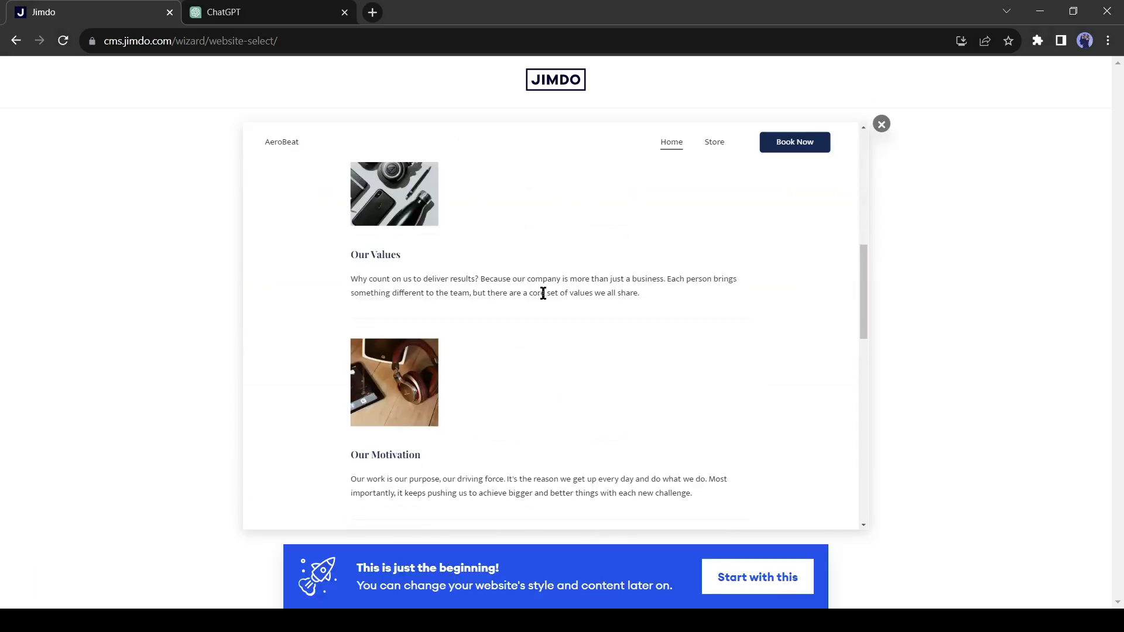
pyautogui.scroll(-15, 539, 298)
pyautogui.click(880, 125)
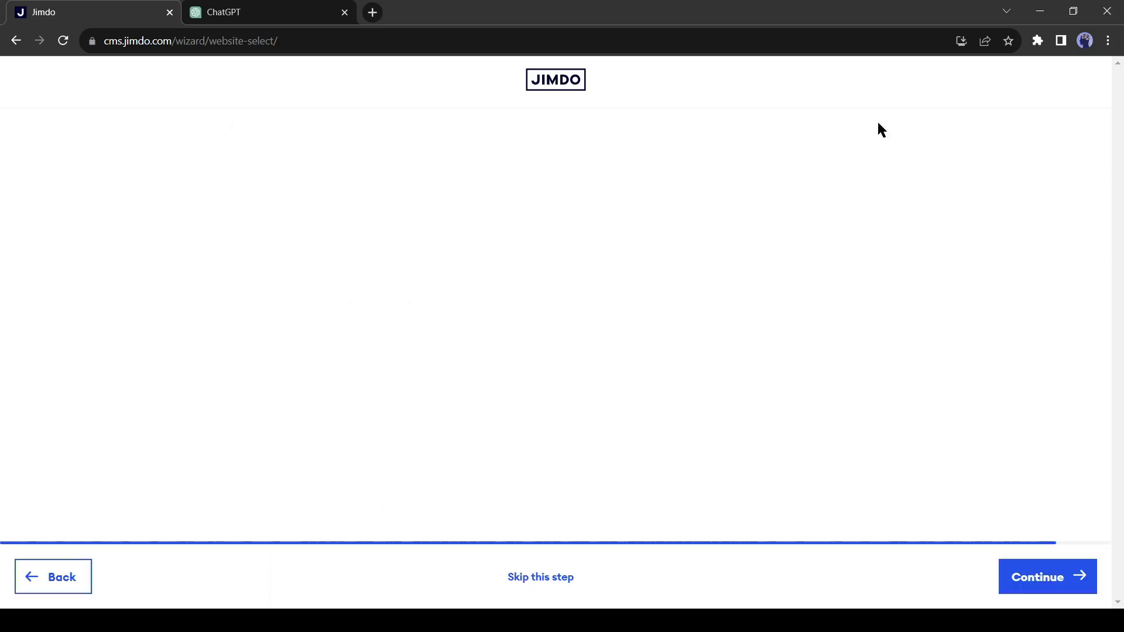
# Select the first AeroBeat design and create the free site without buying a domain
pyautogui.click(479, 374)
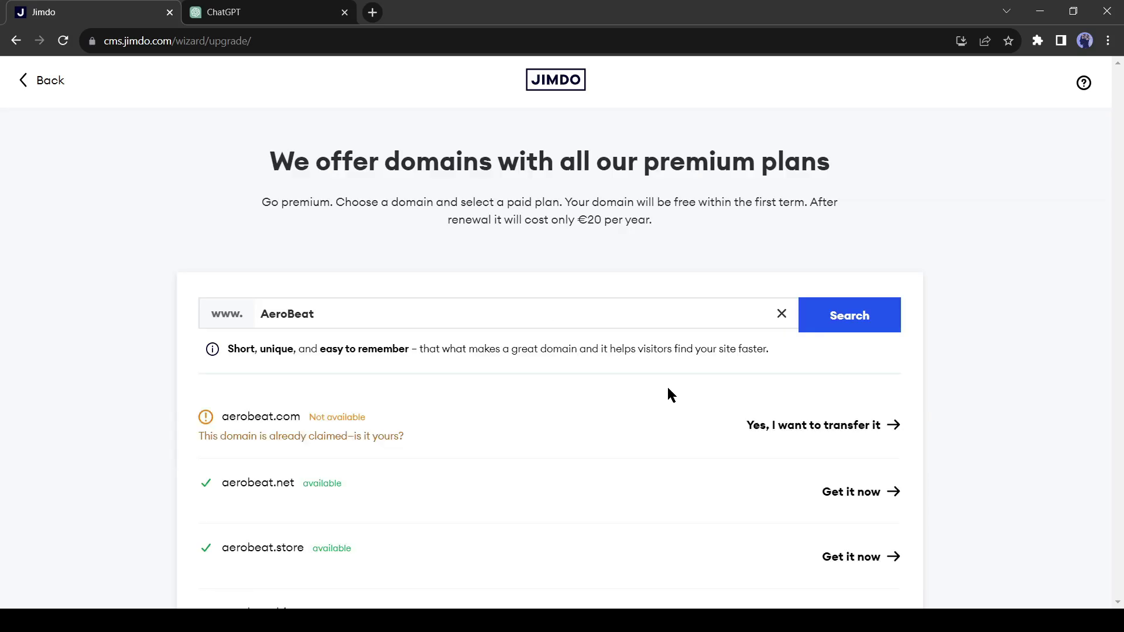
pyautogui.scroll(-3, 479, 410)
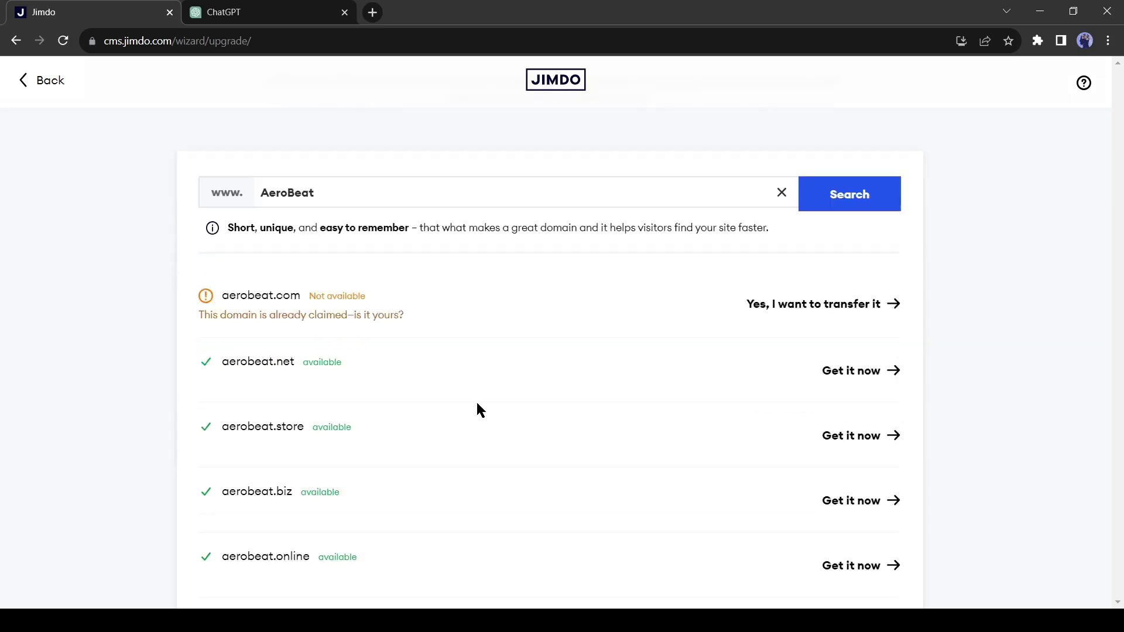
pyautogui.scroll(-3, 446, 319)
pyautogui.scroll(-5, 586, 305)
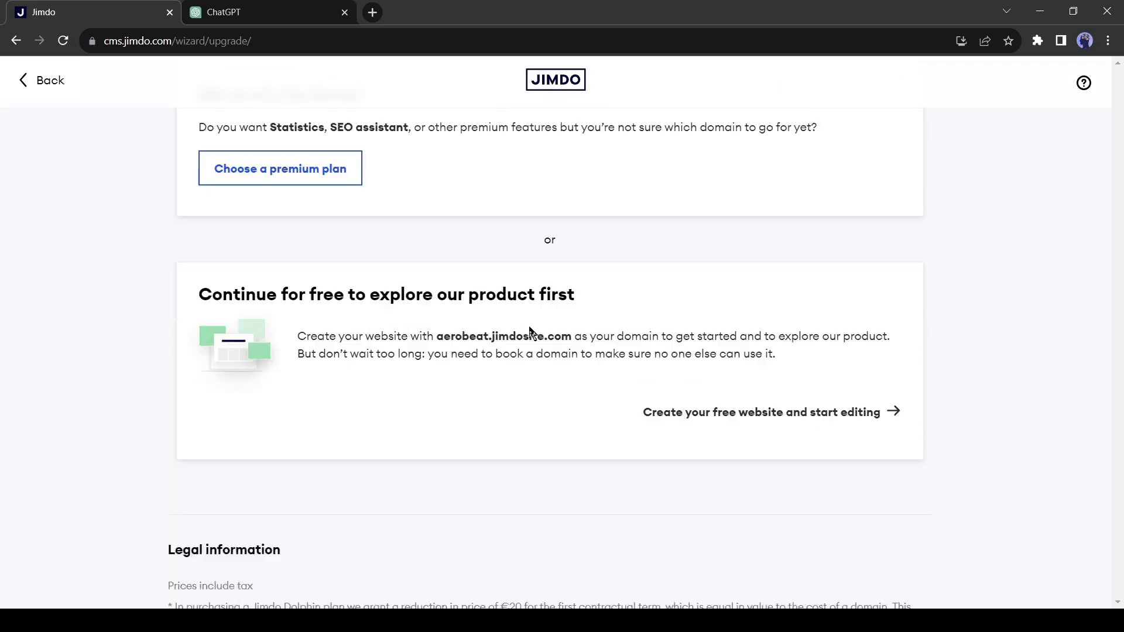
pyautogui.scroll(2, 527, 328)
pyautogui.scroll(-4, 497, 330)
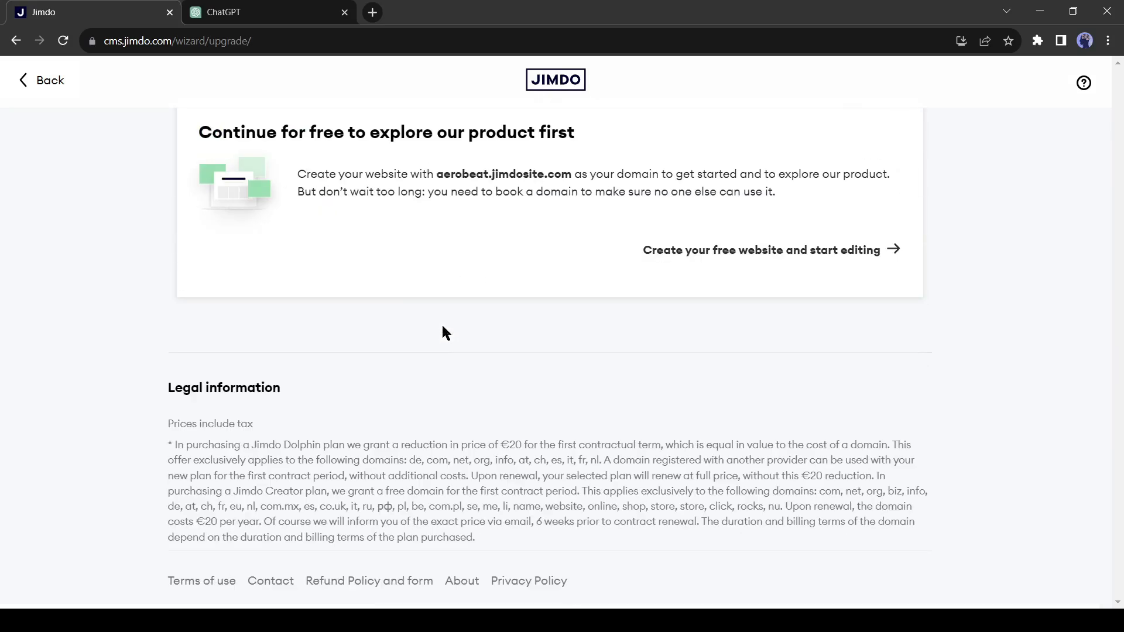
pyautogui.click(836, 253)
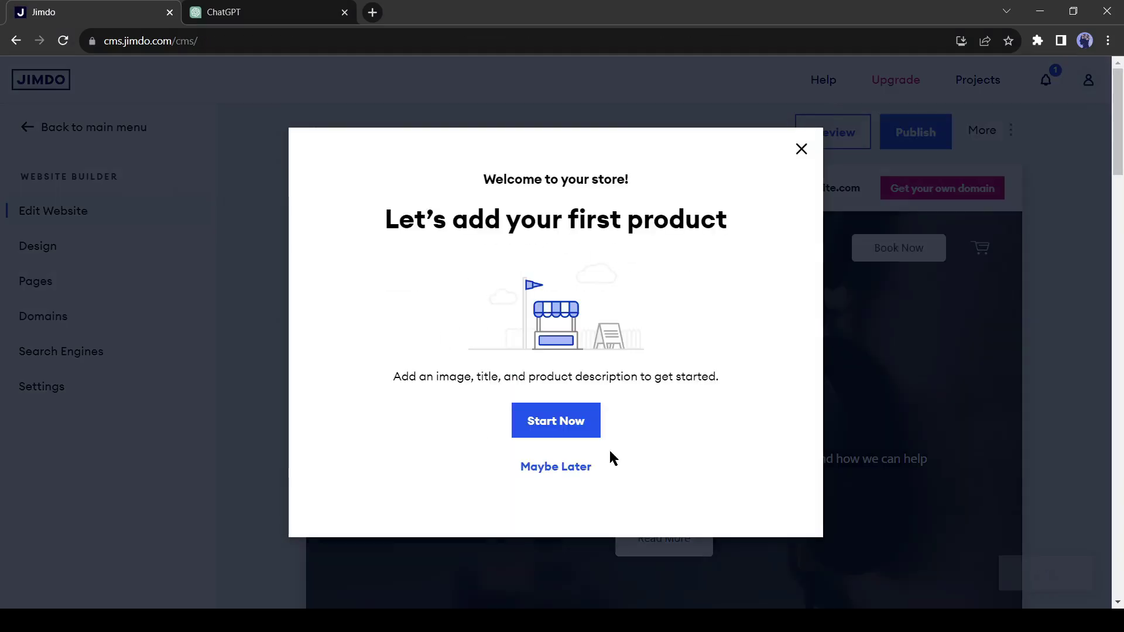
# Close the first-product prompt and look over the AeroBeat homepage template
pyautogui.click(577, 428)
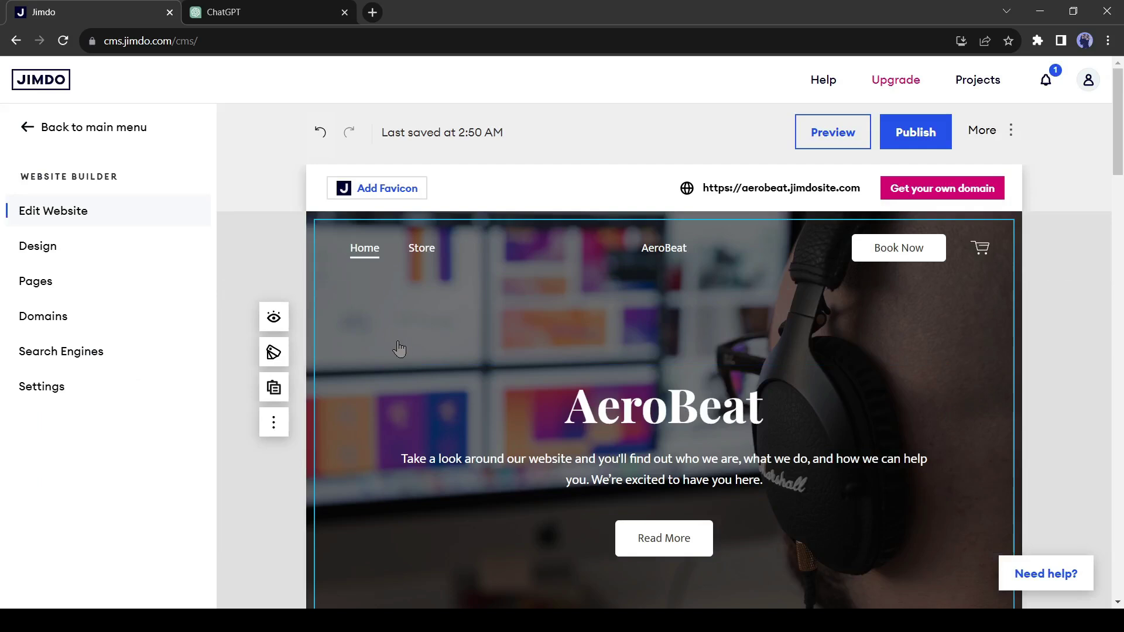
pyautogui.scroll(-7, 398, 347)
pyautogui.scroll(-10, 398, 347)
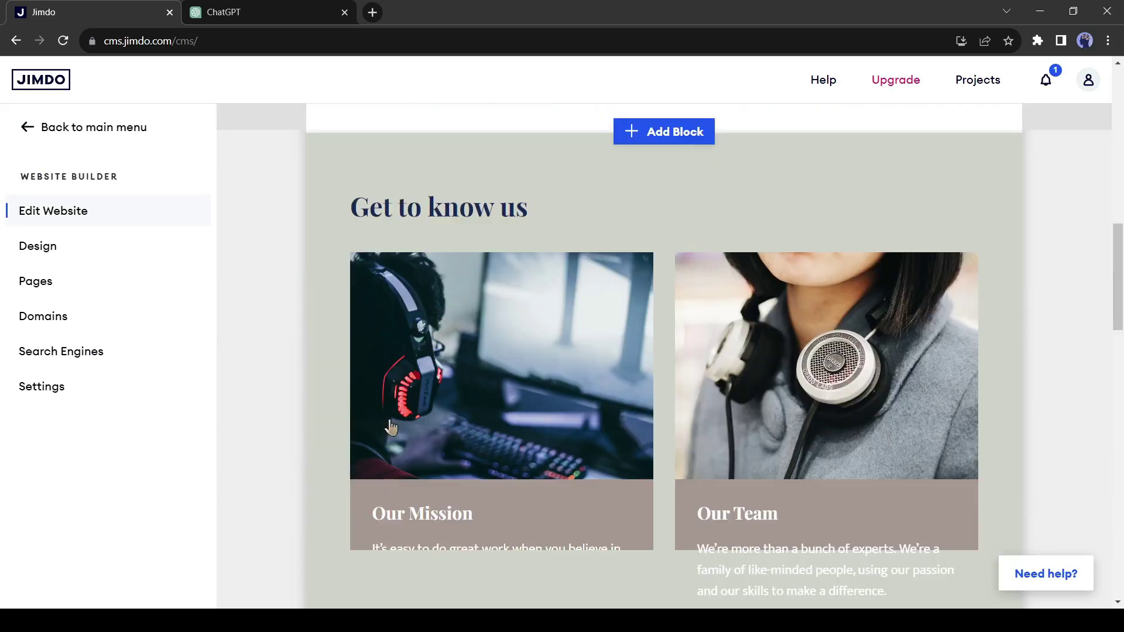
pyautogui.scroll(15, 433, 466)
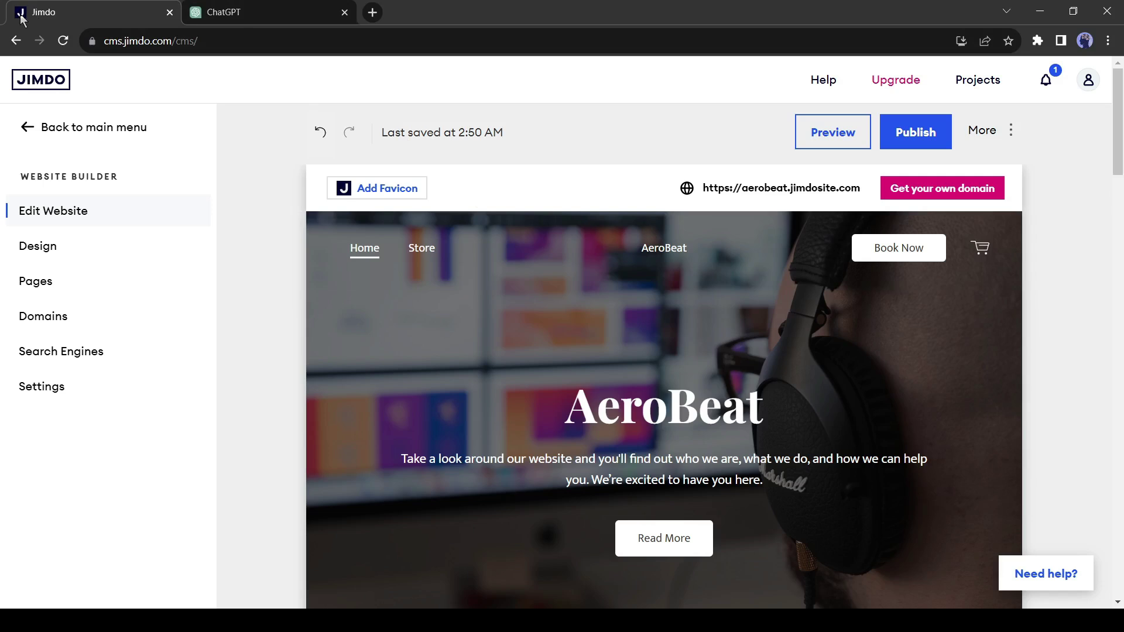
pyautogui.moveTo(467, 413)
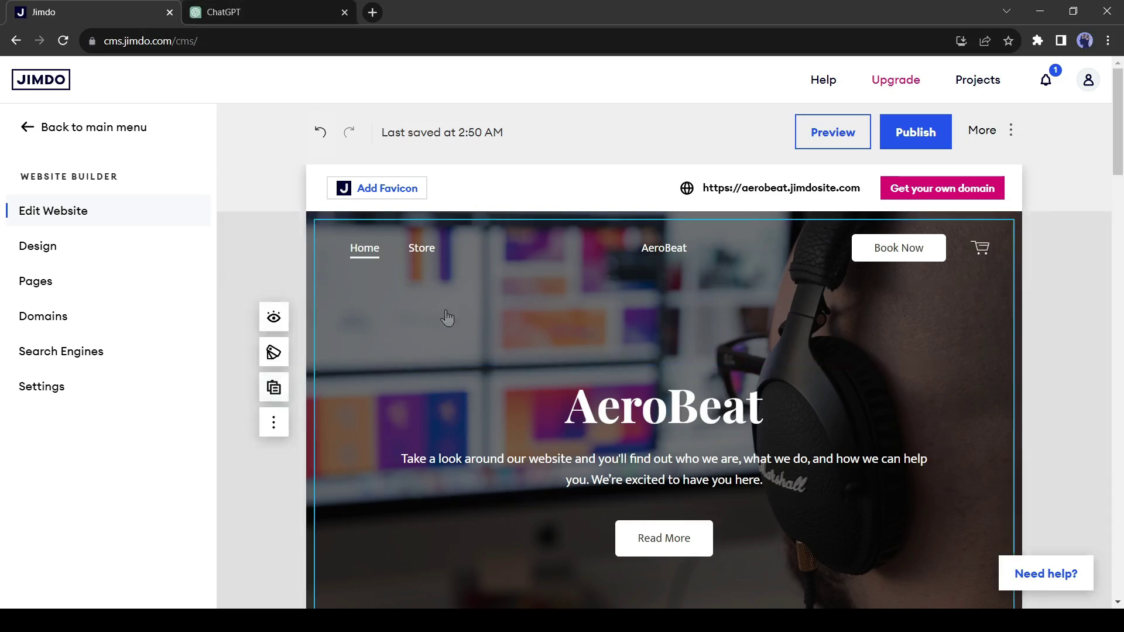
pyautogui.moveTo(590, 264)
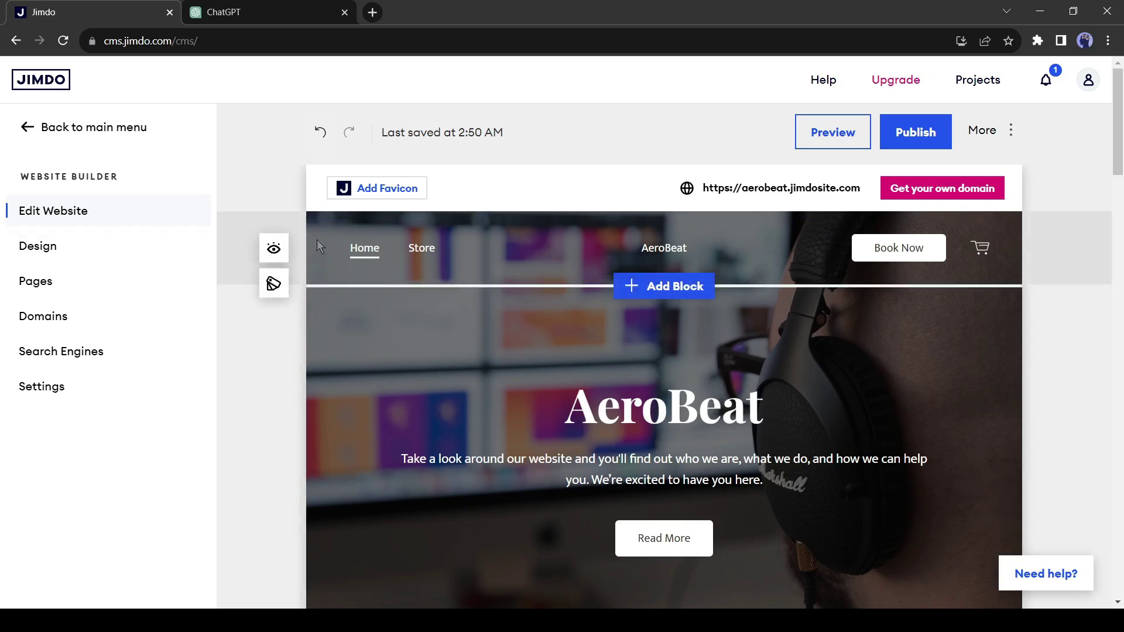
# Show a logo placeholder plus Facebook and Twitter icons in the AeroBeat header
pyautogui.click(280, 253)
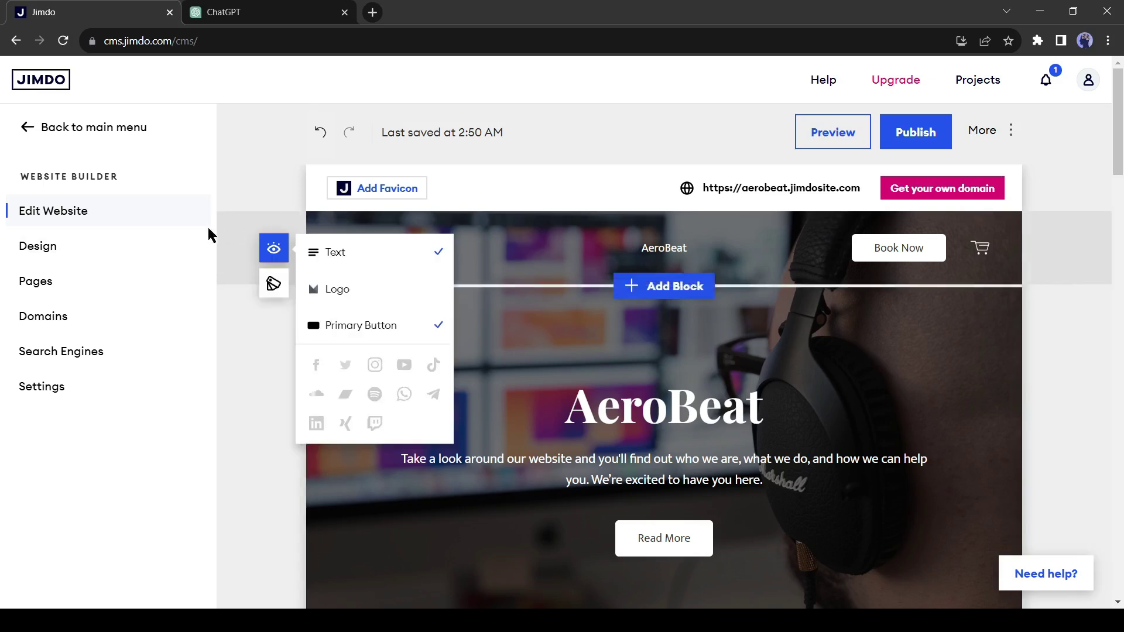
pyautogui.click(281, 245)
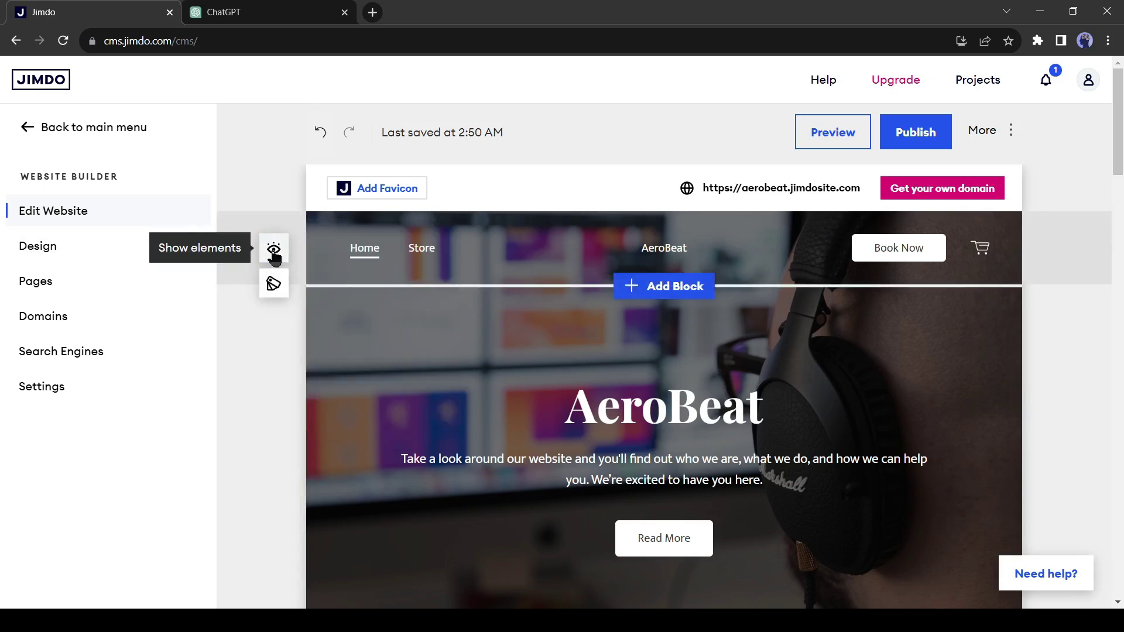
pyautogui.click(275, 250)
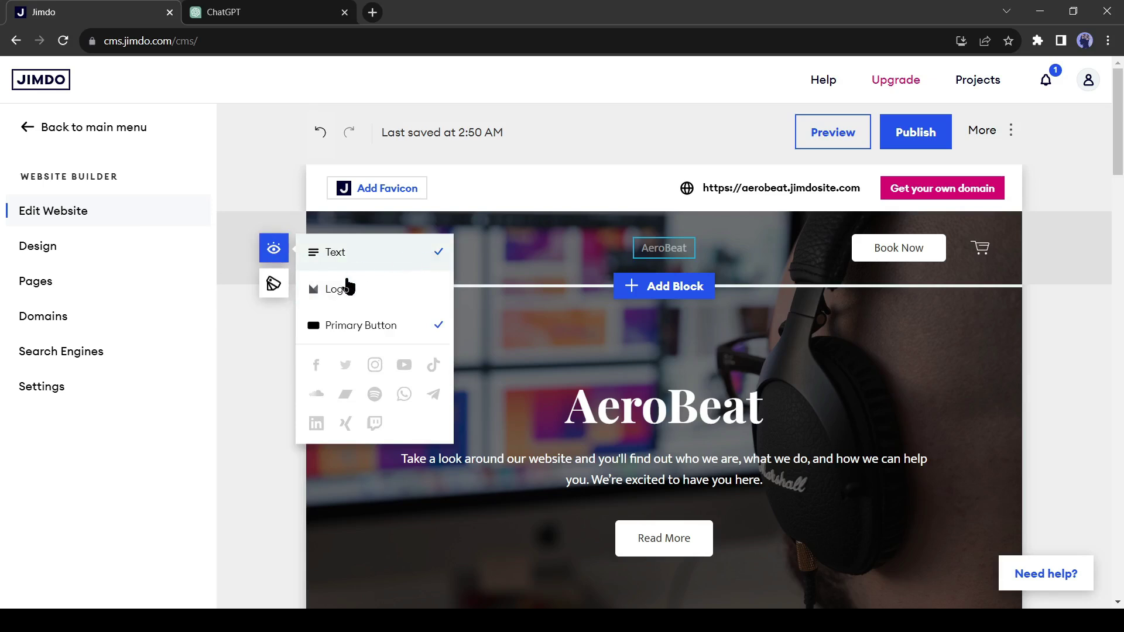
pyautogui.click(403, 300)
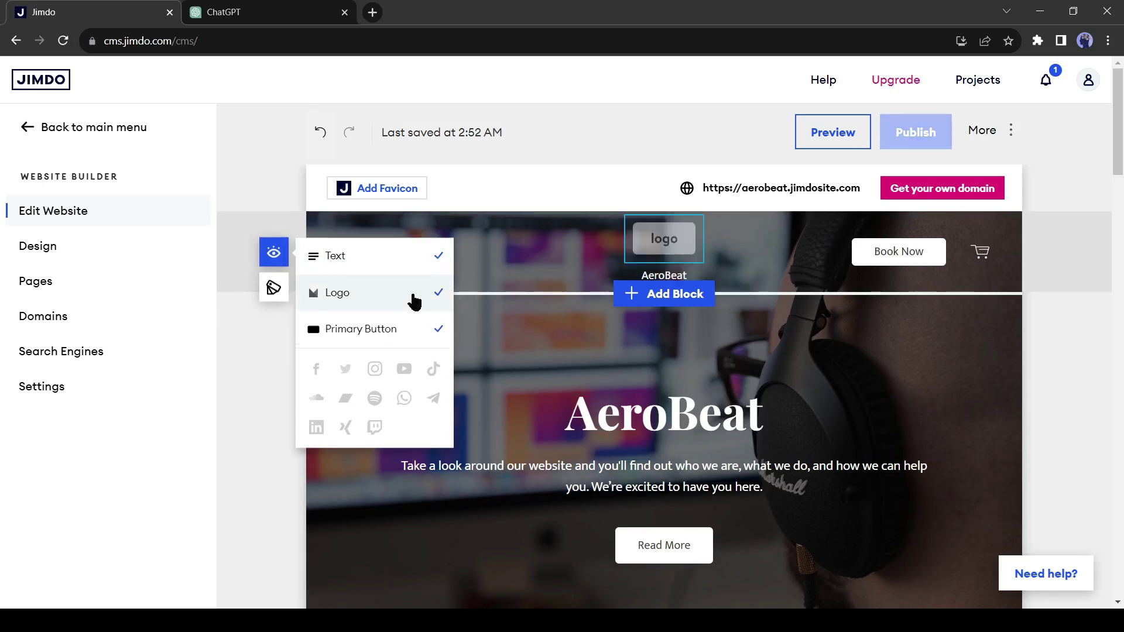
pyautogui.click(317, 370)
pyautogui.click(346, 375)
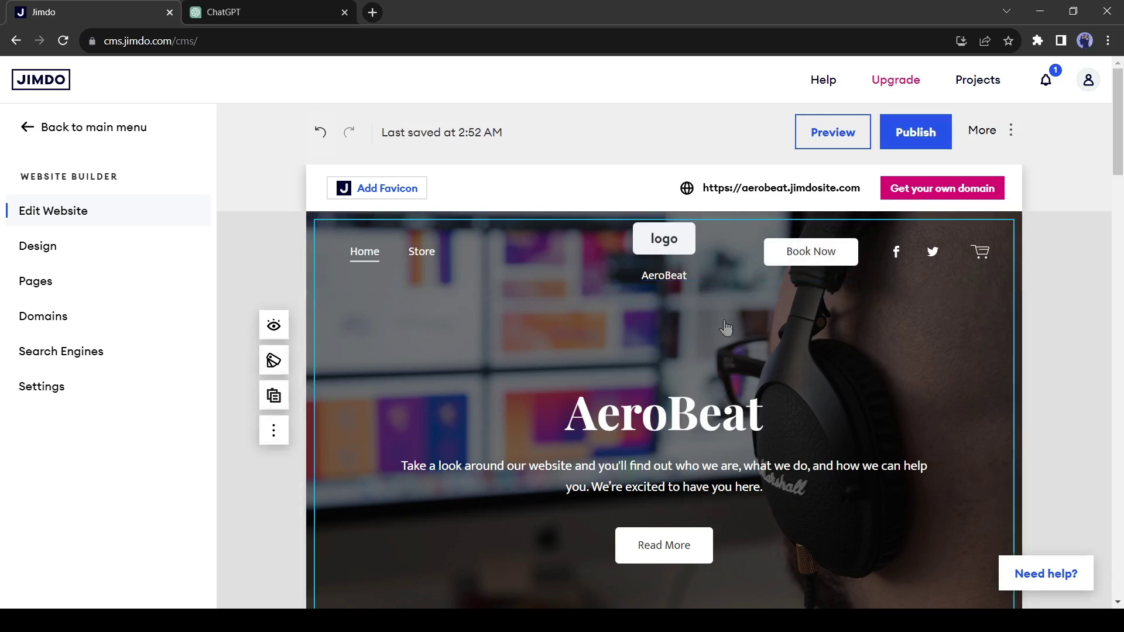
# Change the header button label from 'Book Now' to 'Shop Now'
pyautogui.click(800, 258)
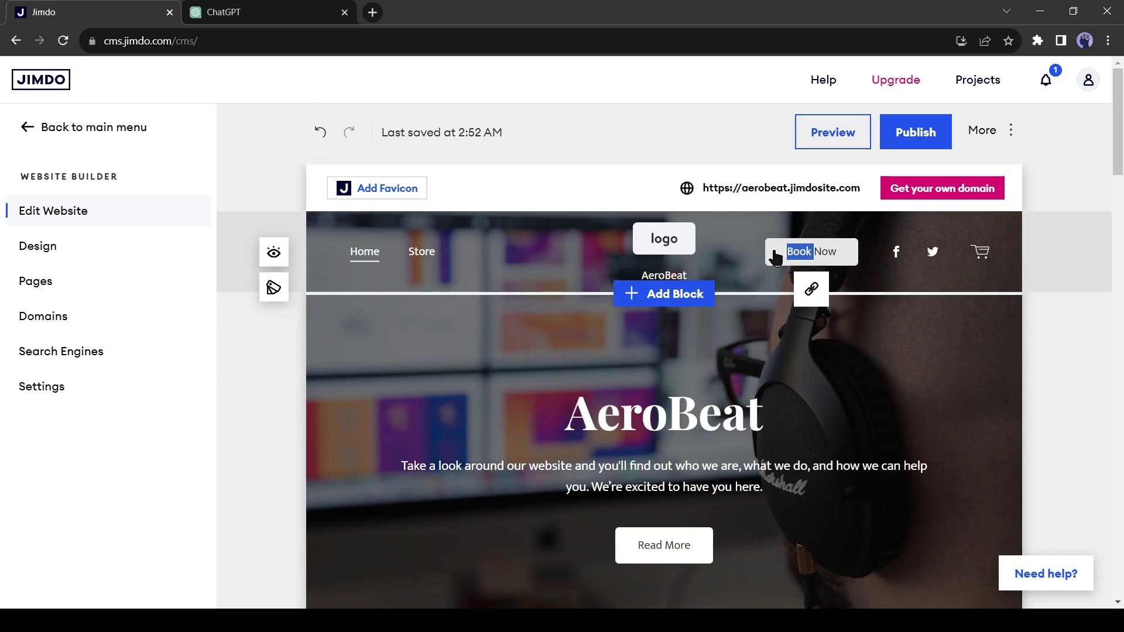
pyautogui.write('Shop')
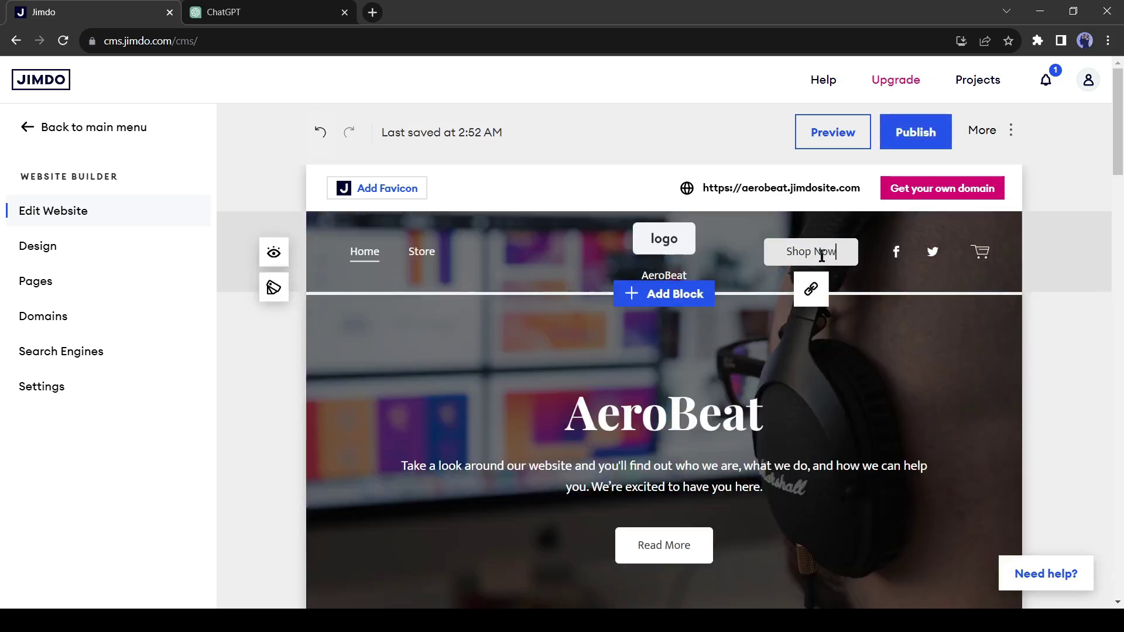
pyautogui.click(811, 290)
pyautogui.scroll(-1, 879, 392)
pyautogui.scroll(1, 879, 395)
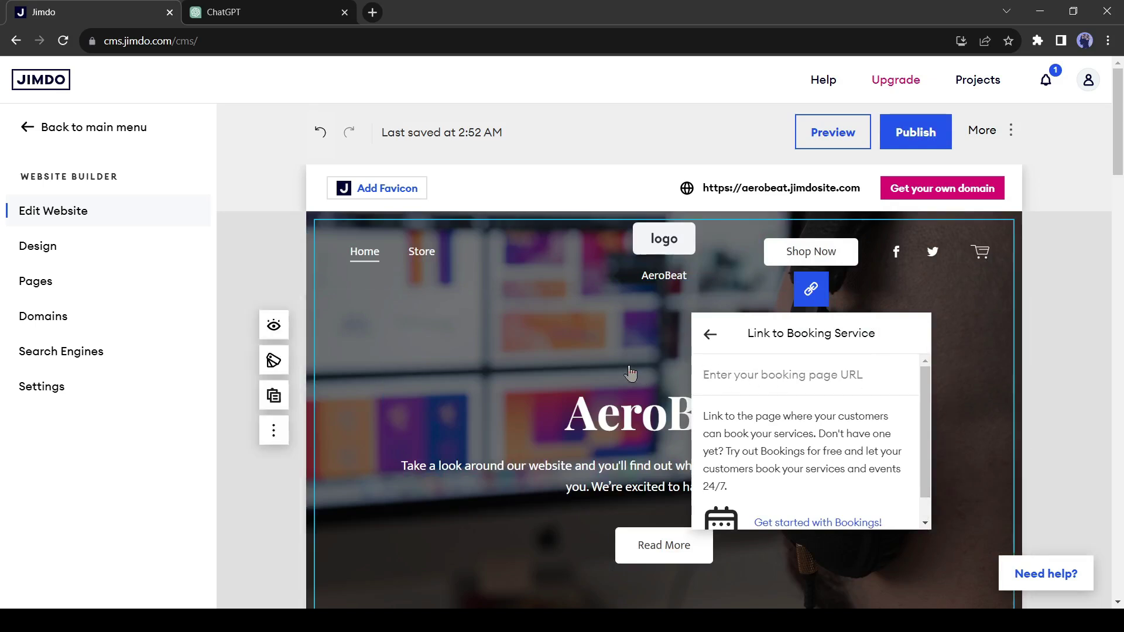
pyautogui.click(616, 344)
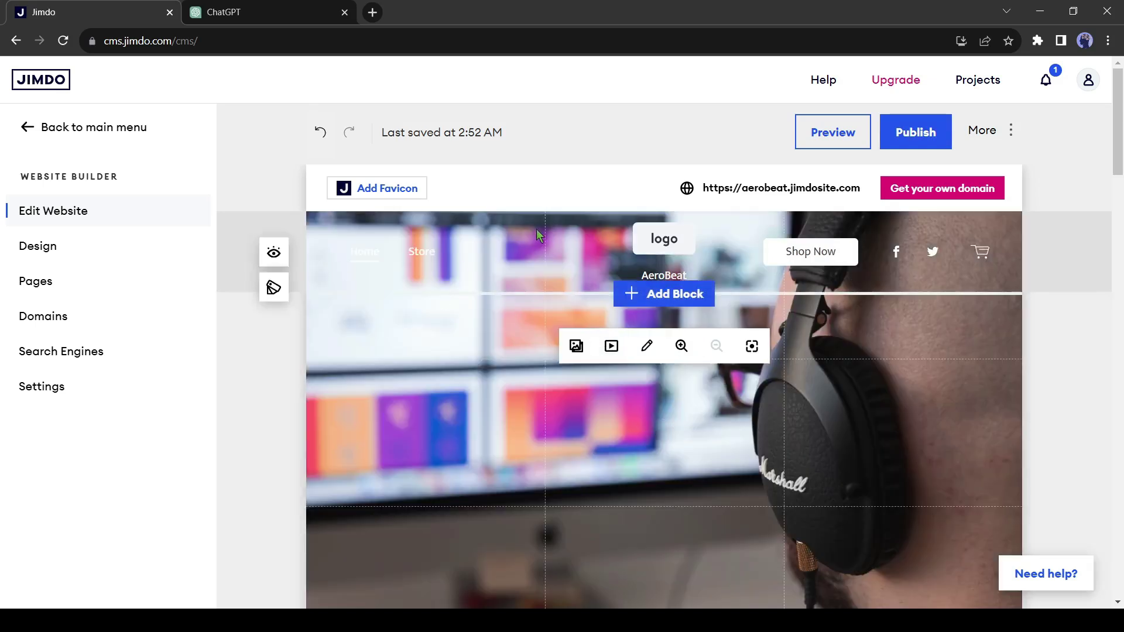
pyautogui.click(539, 234)
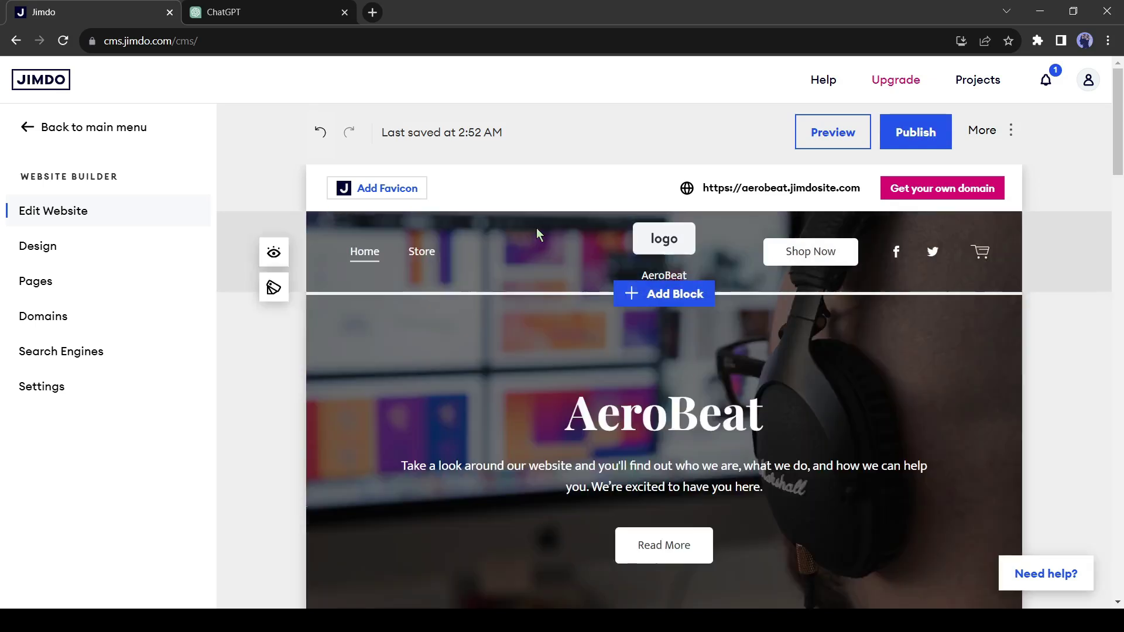
# Turn off transparent navigation so the header gets a solid navy background
pyautogui.click(273, 287)
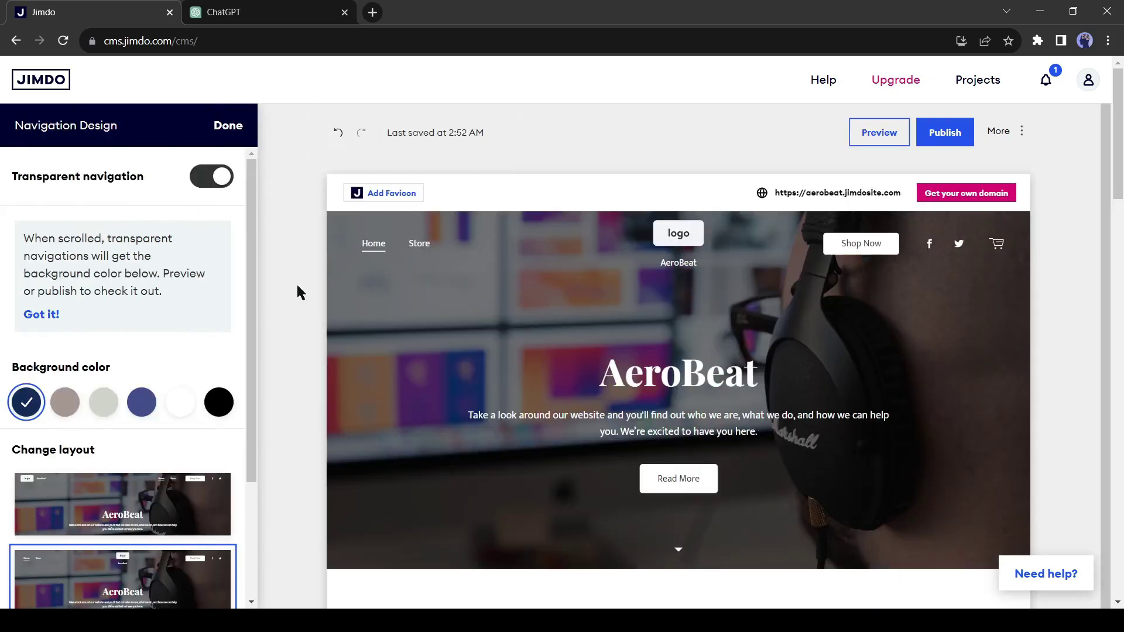
pyautogui.click(228, 180)
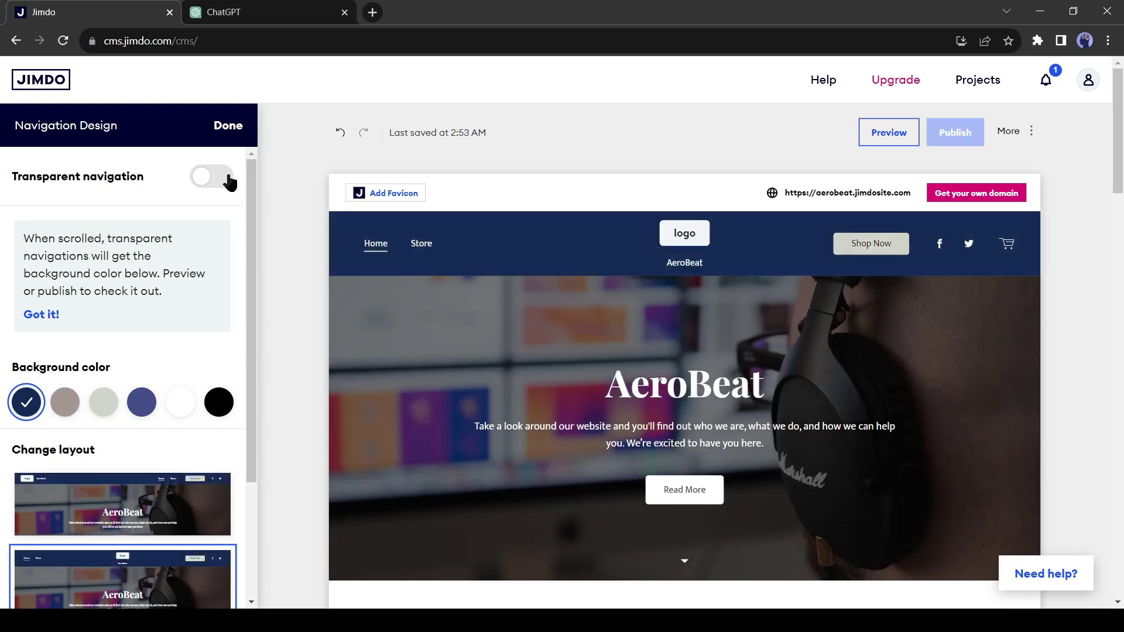
pyautogui.click(505, 273)
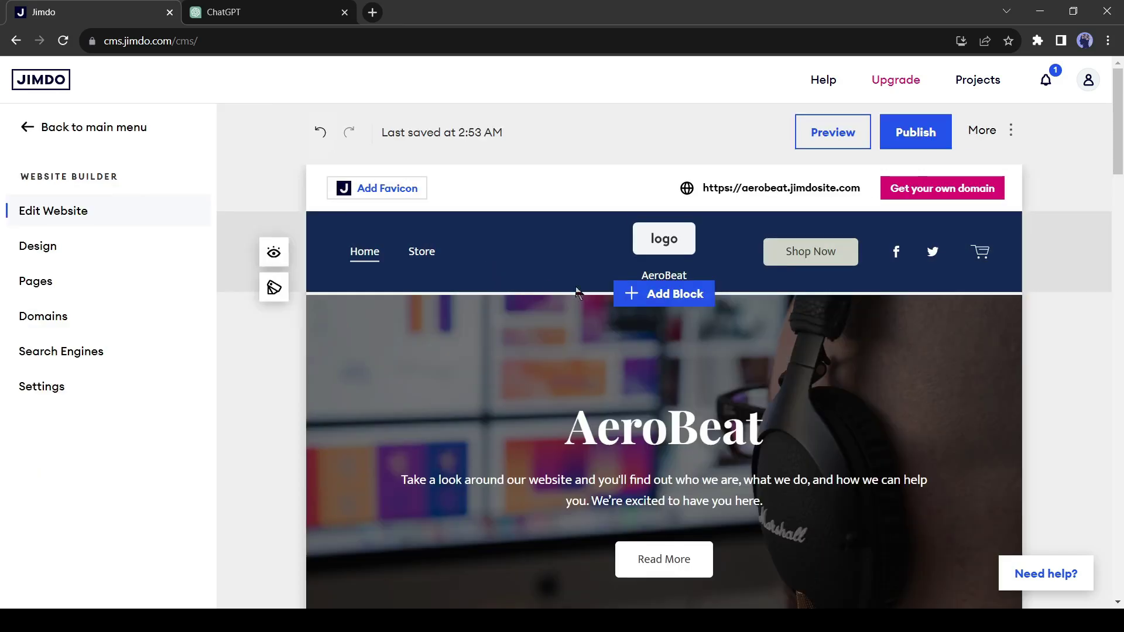
# Browse the logo's Image Library, then close it without inserting an image
pyautogui.click(677, 240)
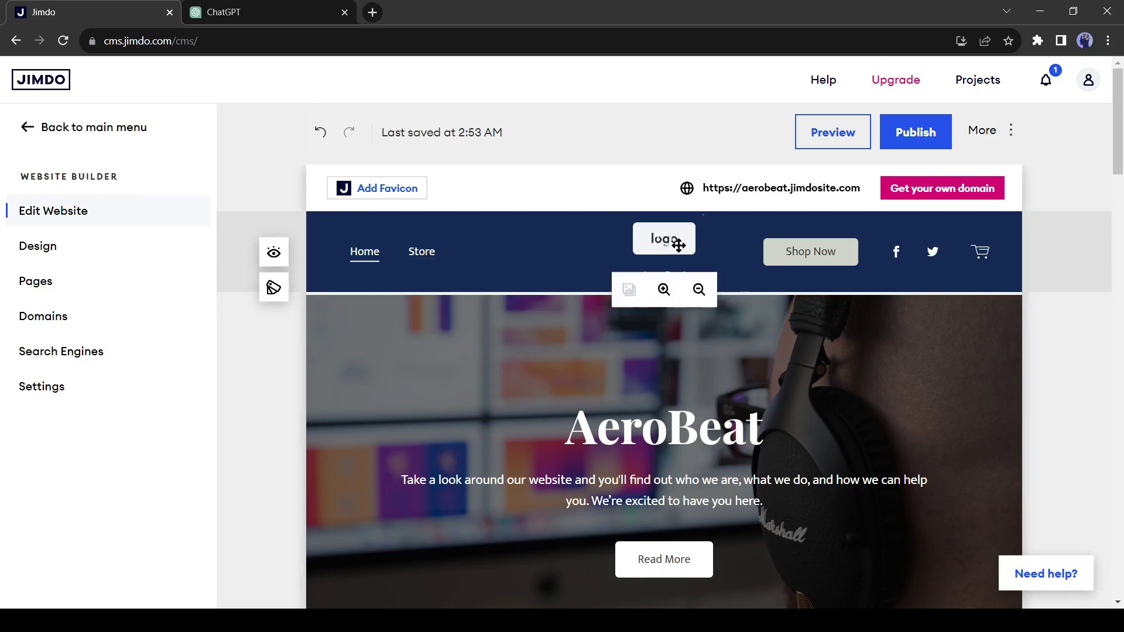
pyautogui.click(624, 293)
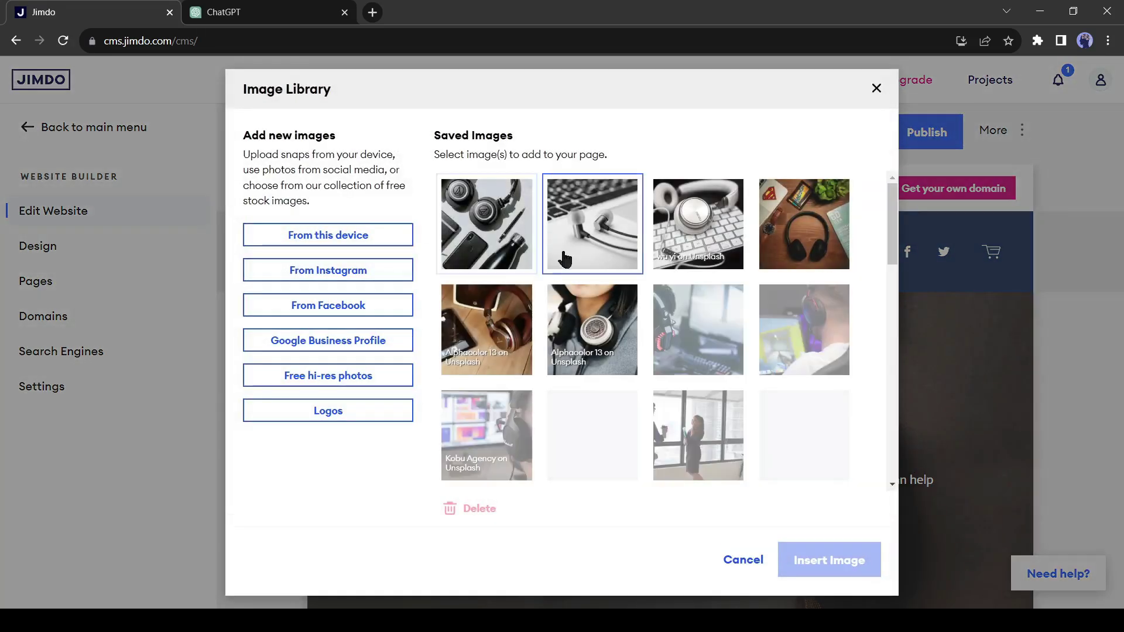
pyautogui.scroll(-2, 461, 361)
pyautogui.scroll(-1, 462, 362)
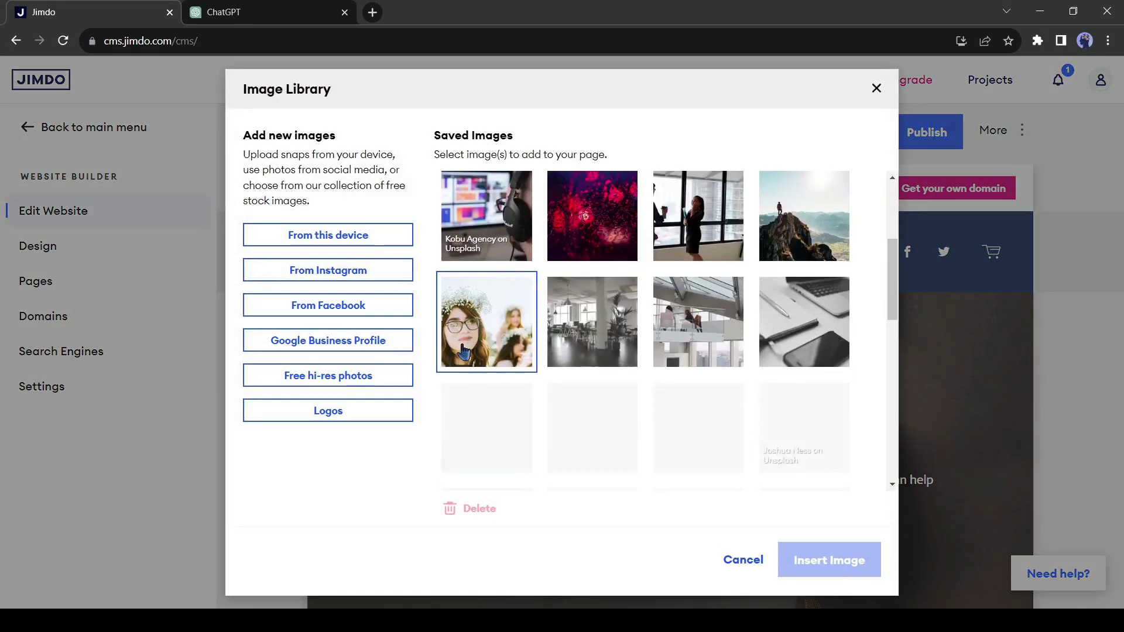
pyautogui.scroll(3, 543, 316)
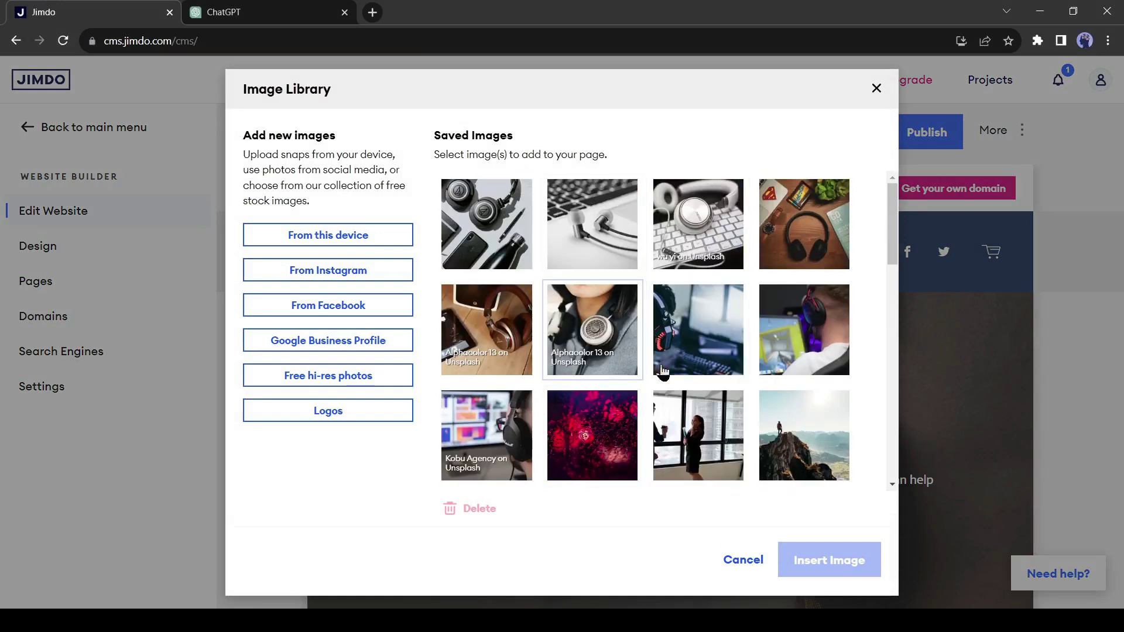
pyautogui.click(876, 89)
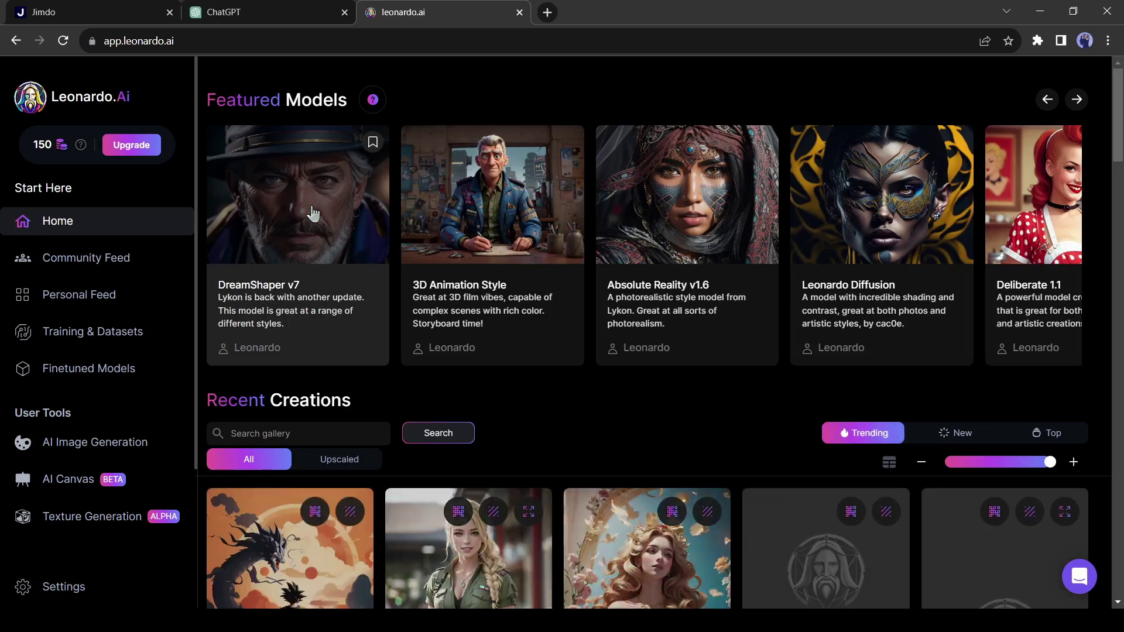
# Start a DreamShaper v7 generation and correct the prompt's misspelled word to 'headphone'
pyautogui.click(382, 231)
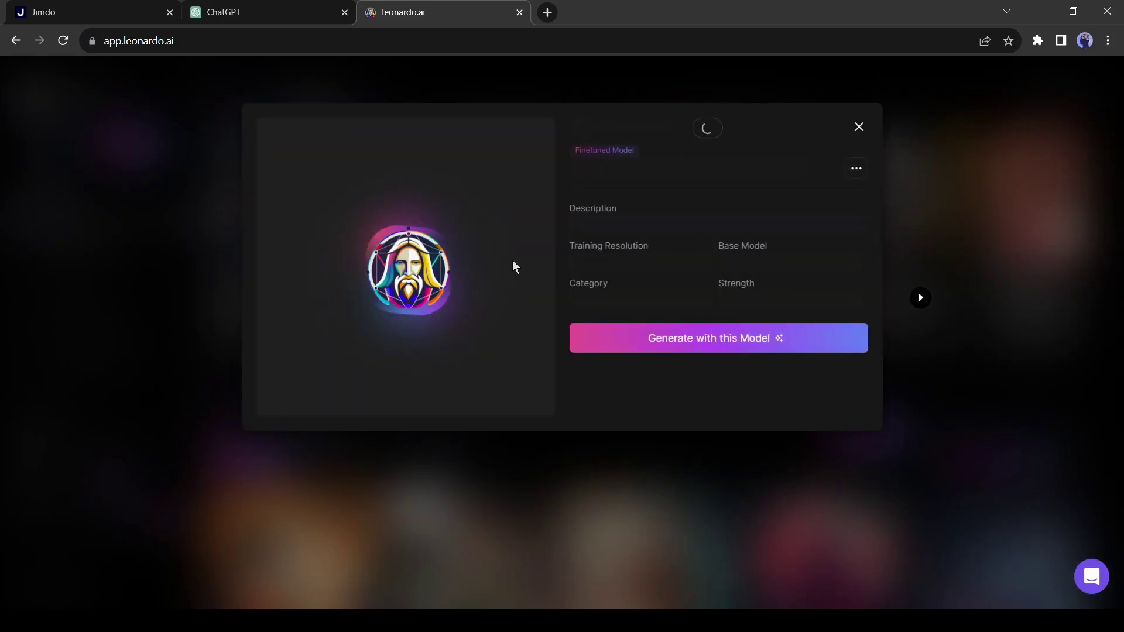
pyautogui.click(679, 354)
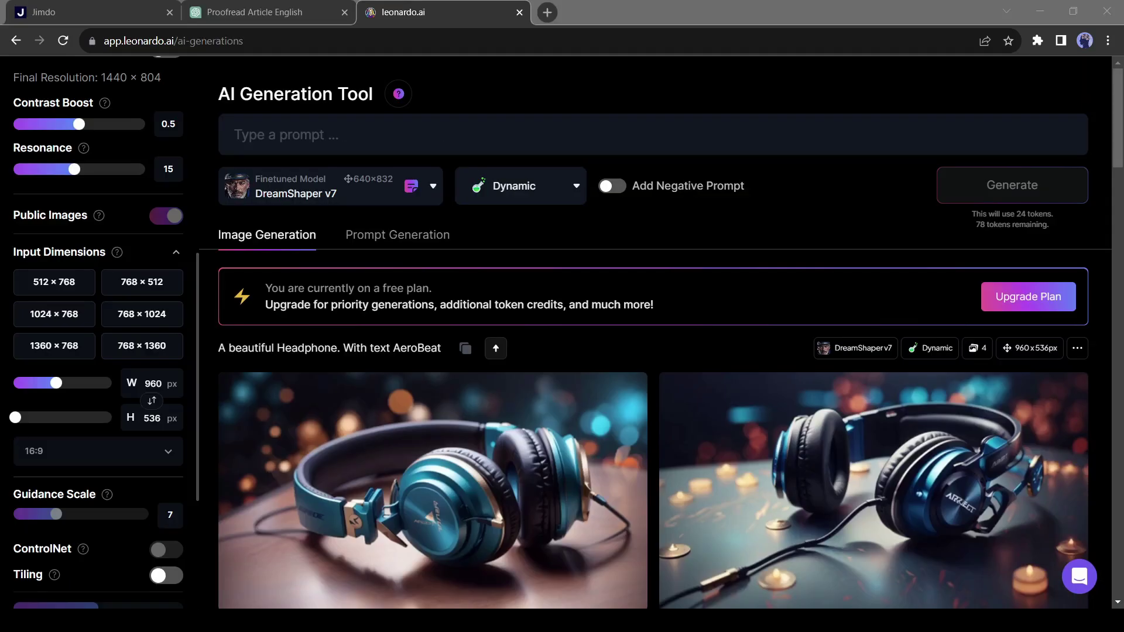
pyautogui.click(309, 147)
pyautogui.write('A beautiful logo, haedphone,')
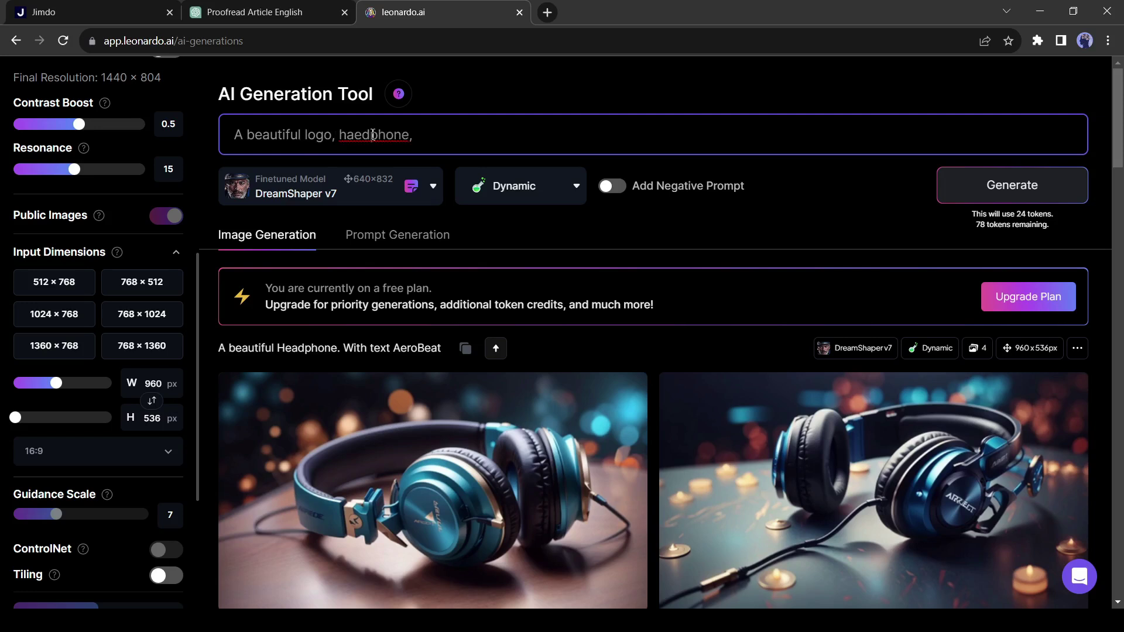
pyautogui.doubleClick(372, 136)
pyautogui.write('headphone, text: AeroBeat')
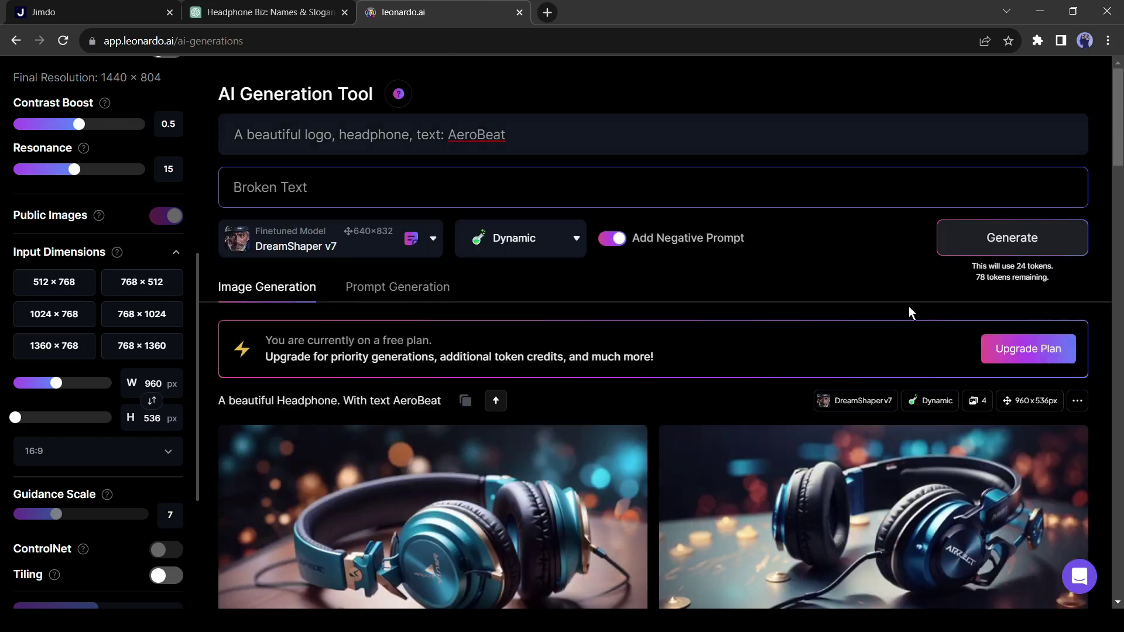
# Generate the AeroBeat logo images and download the one with clean AeroBeat lettering
pyautogui.click(983, 238)
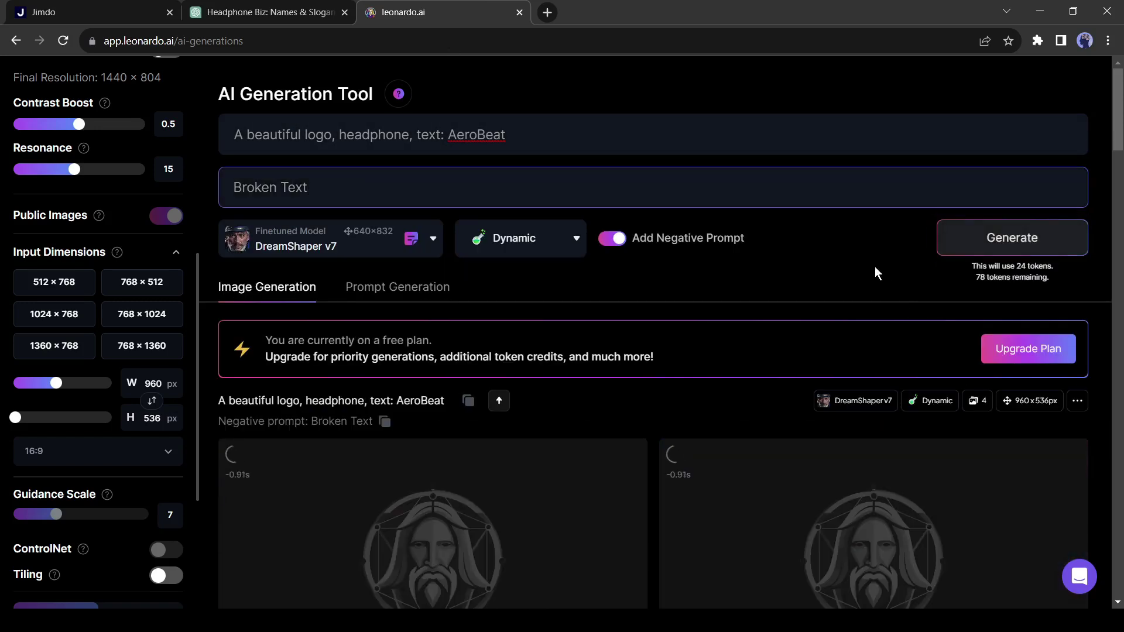
pyautogui.scroll(-5, 878, 258)
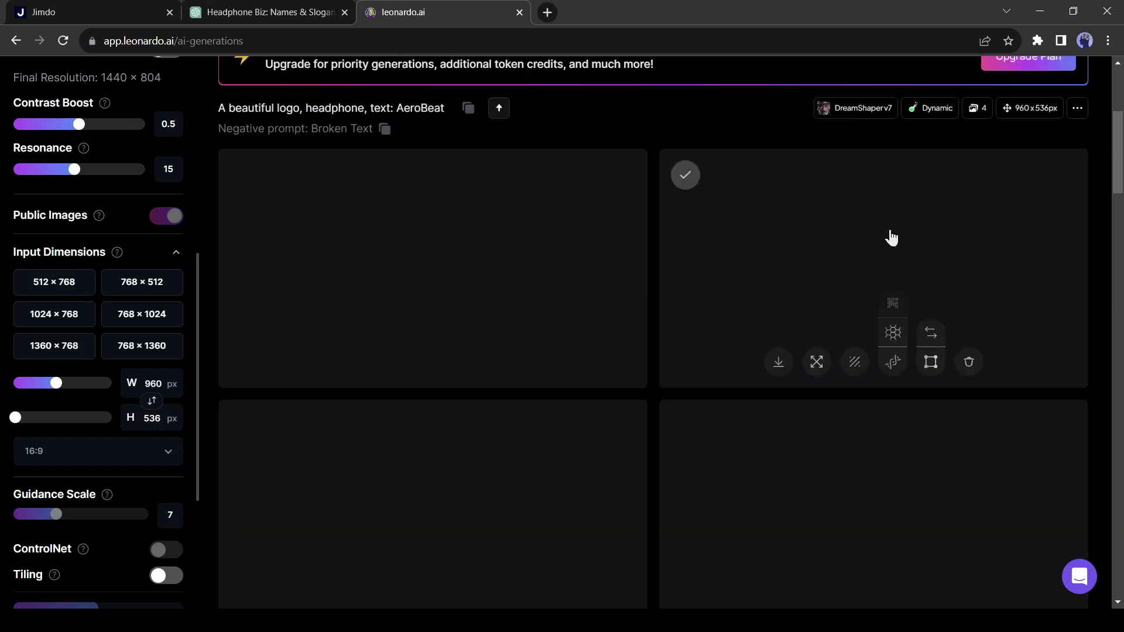
pyautogui.scroll(-3, 872, 263)
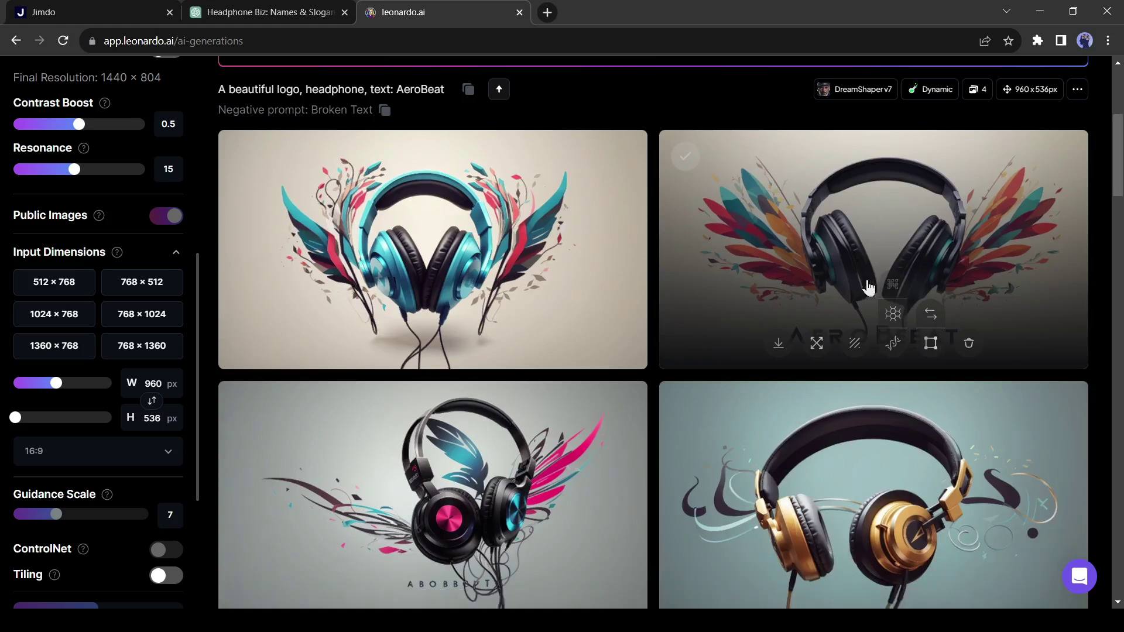
pyautogui.scroll(3, 868, 288)
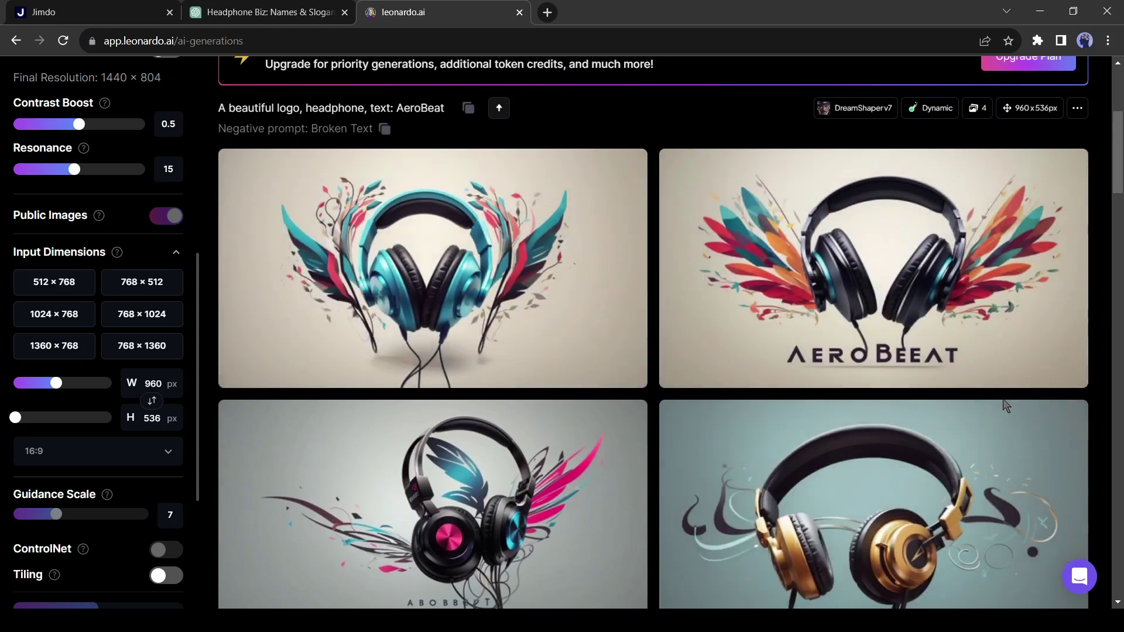
pyautogui.scroll(4, 933, 380)
pyautogui.click(933, 381)
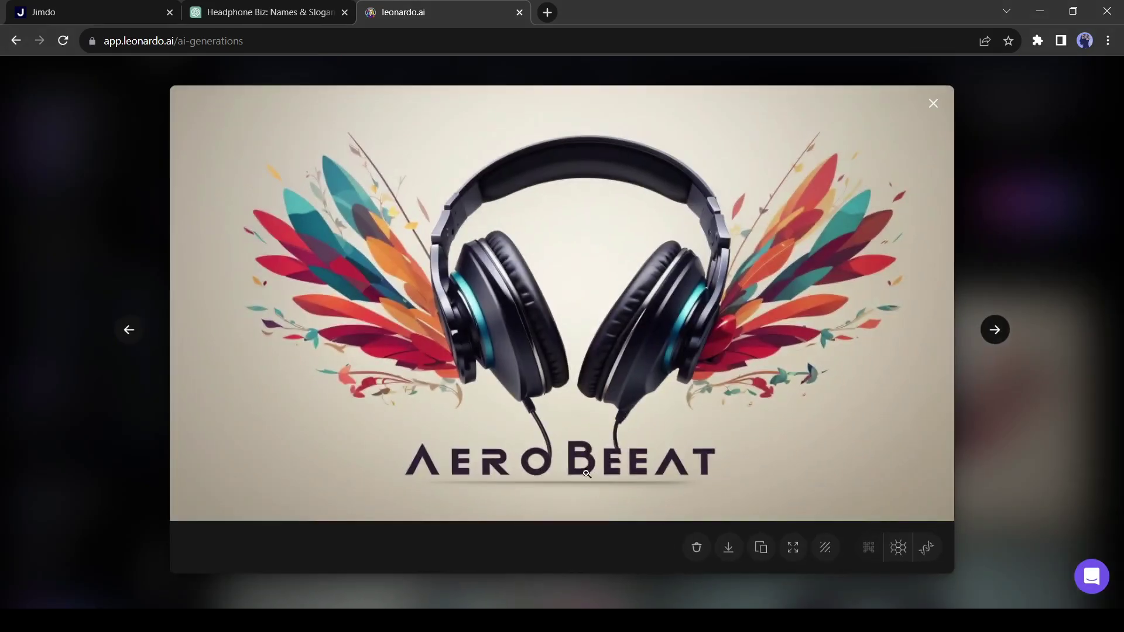
pyautogui.click(726, 563)
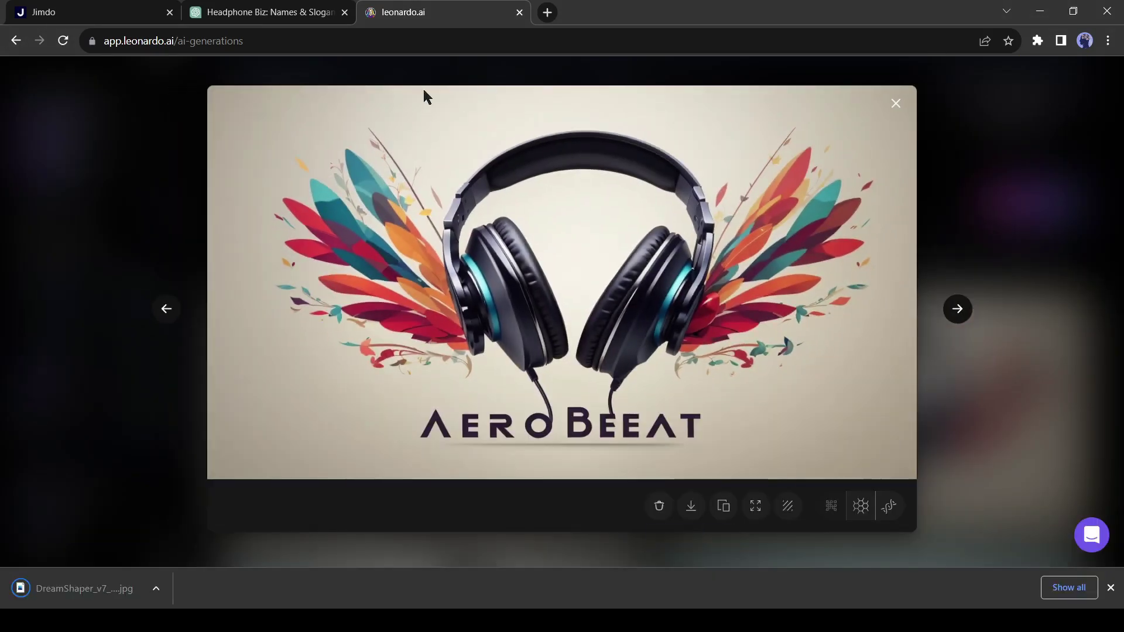
# Replace the header logo with the downloaded AeroBeat headphone image and hide the name text
pyautogui.click(61, 13)
pyautogui.click(662, 240)
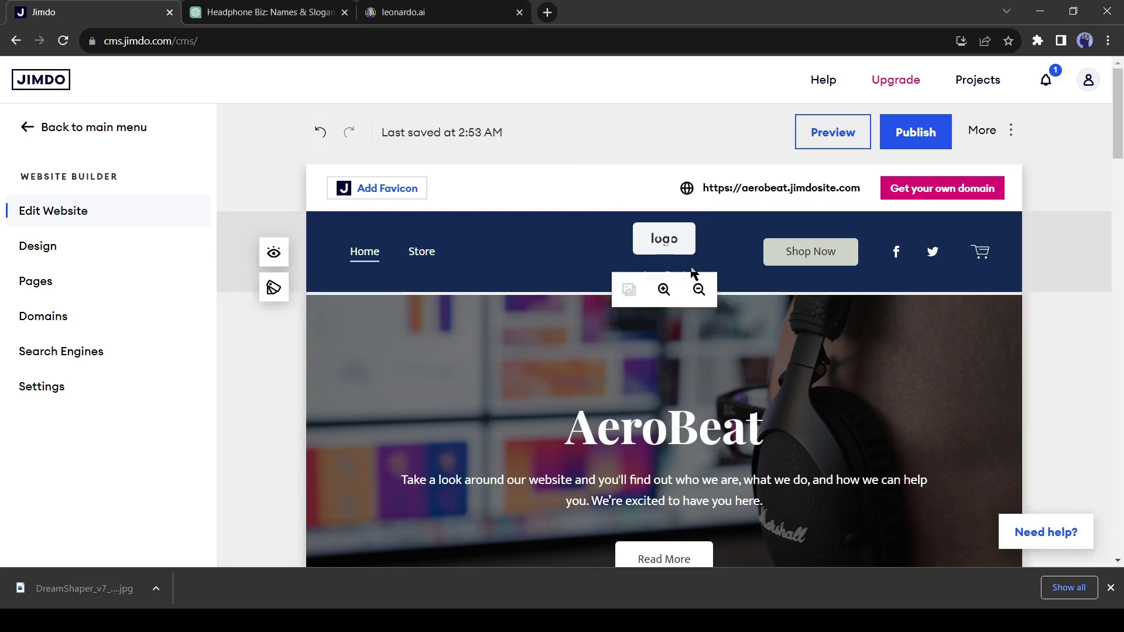
pyautogui.click(629, 290)
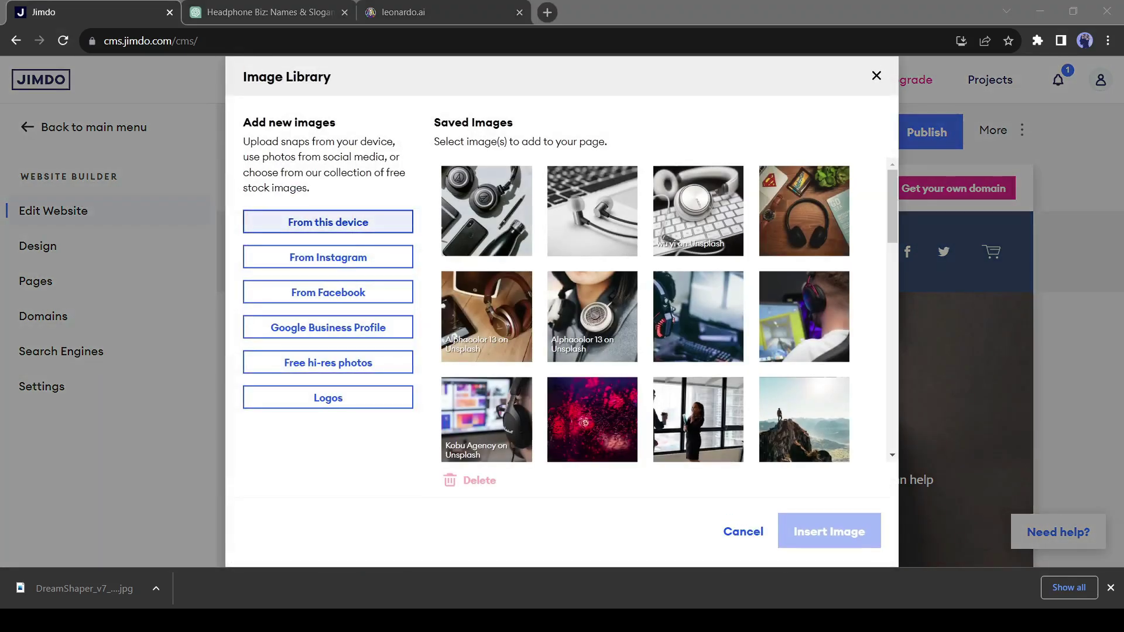
pyautogui.press('Return')
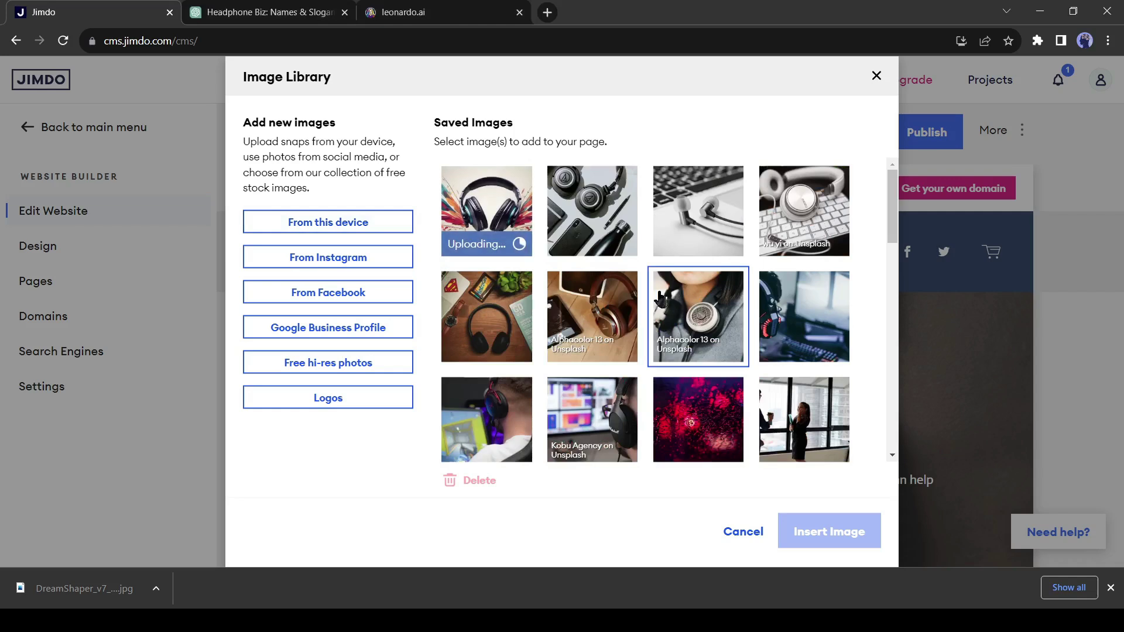
pyautogui.click(835, 530)
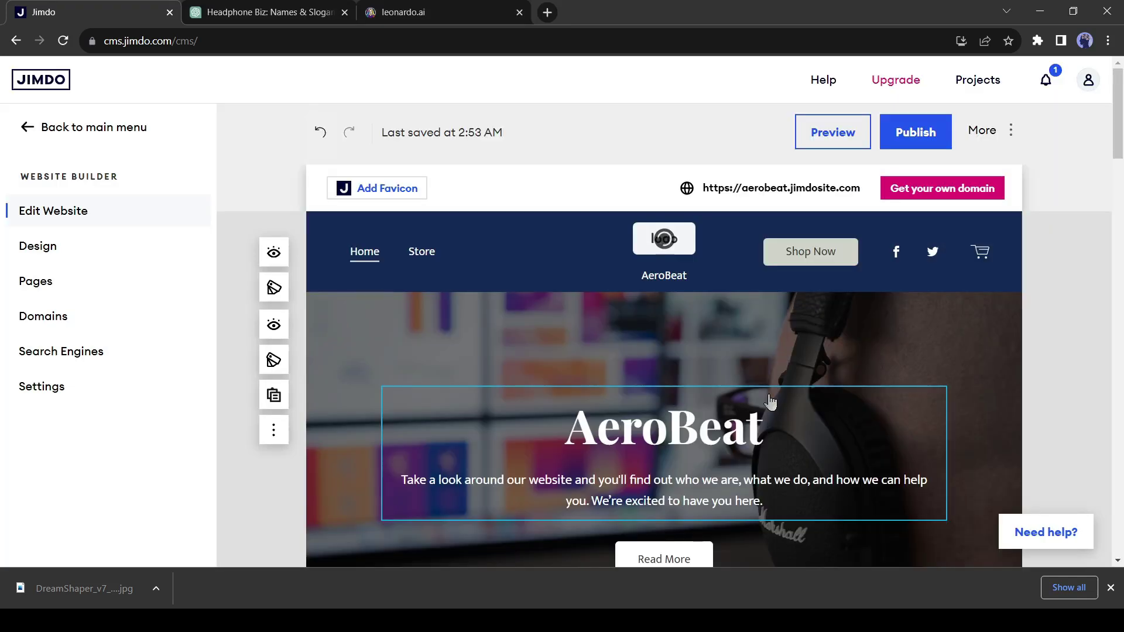
pyautogui.click(274, 259)
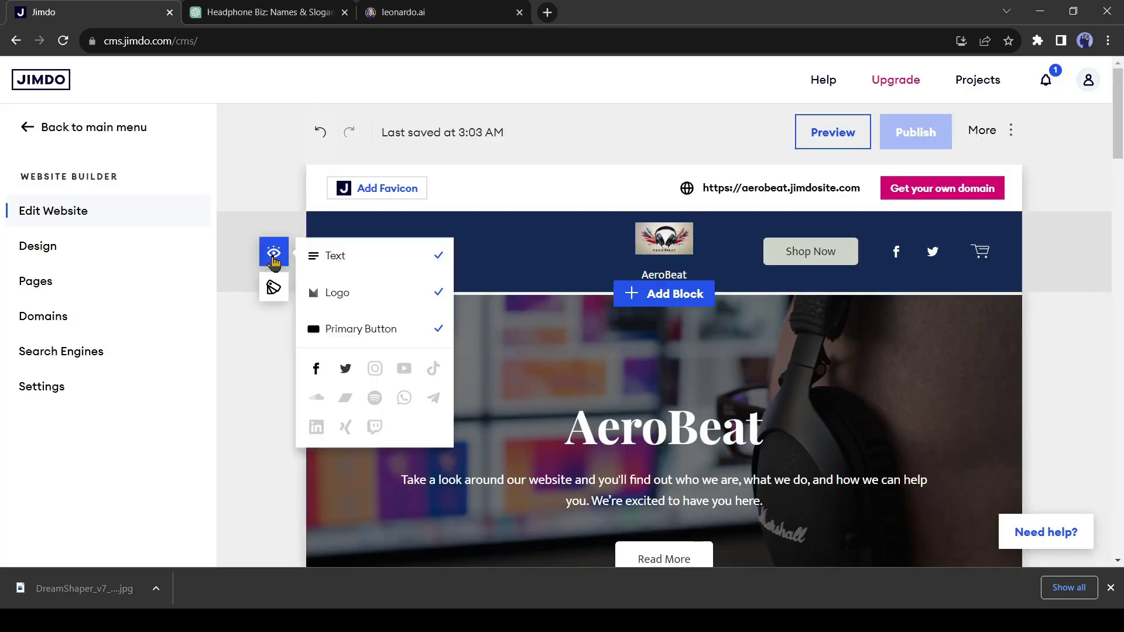
pyautogui.click(440, 257)
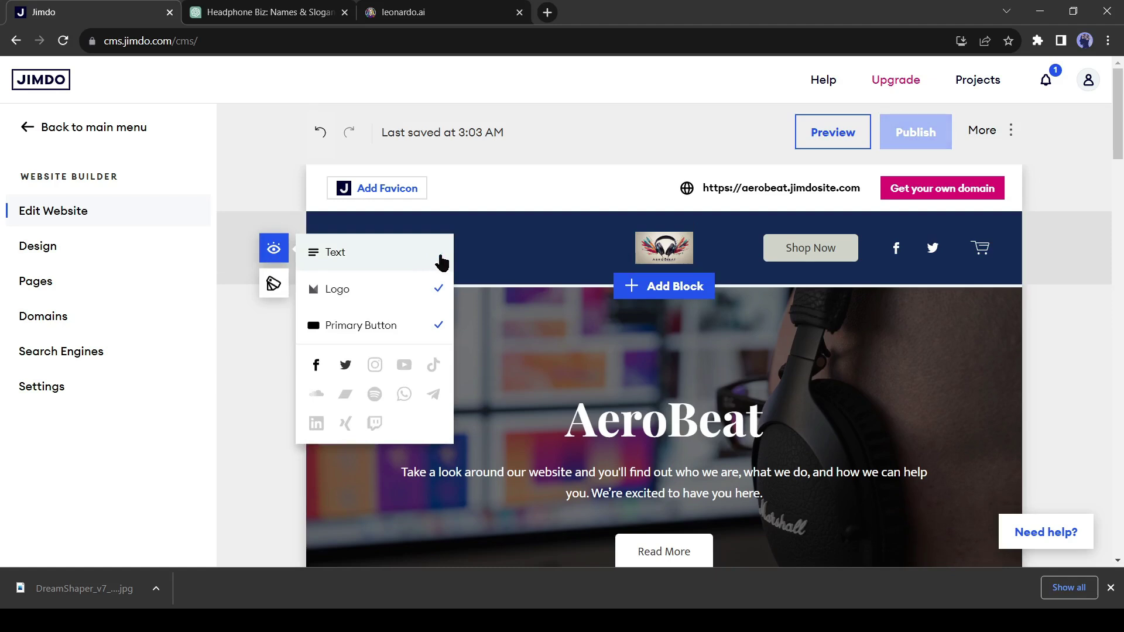
# Shrink the new AeroBeat logo to a smaller size in the header
pyautogui.click(668, 264)
pyautogui.click(646, 307)
pyautogui.click(680, 317)
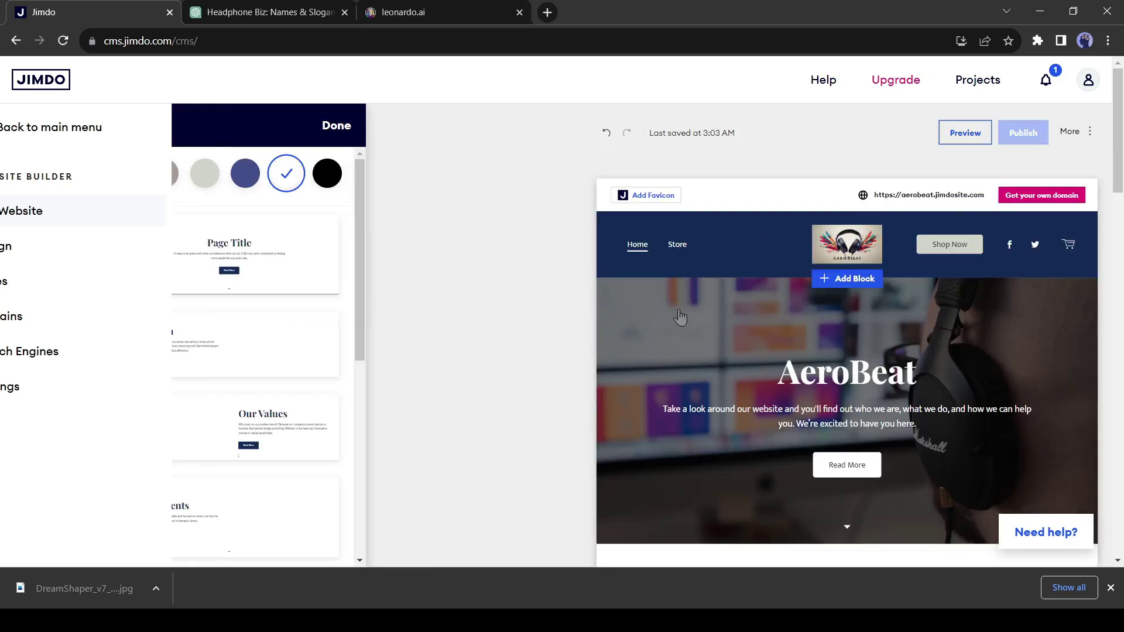
pyautogui.press('Escape')
pyautogui.click(666, 277)
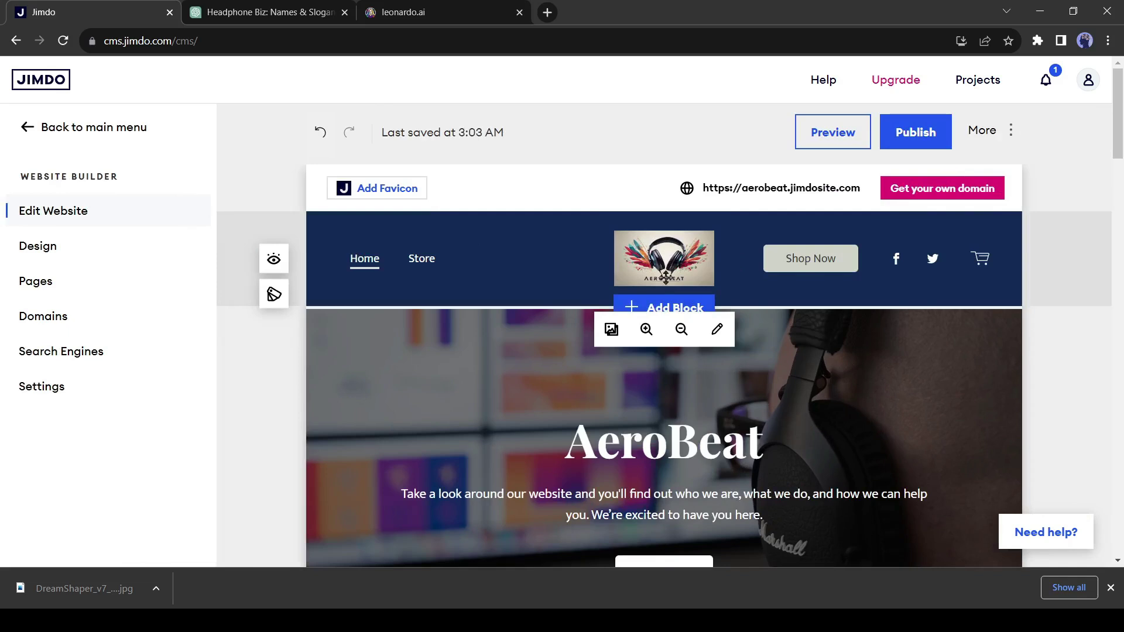
pyautogui.click(681, 329)
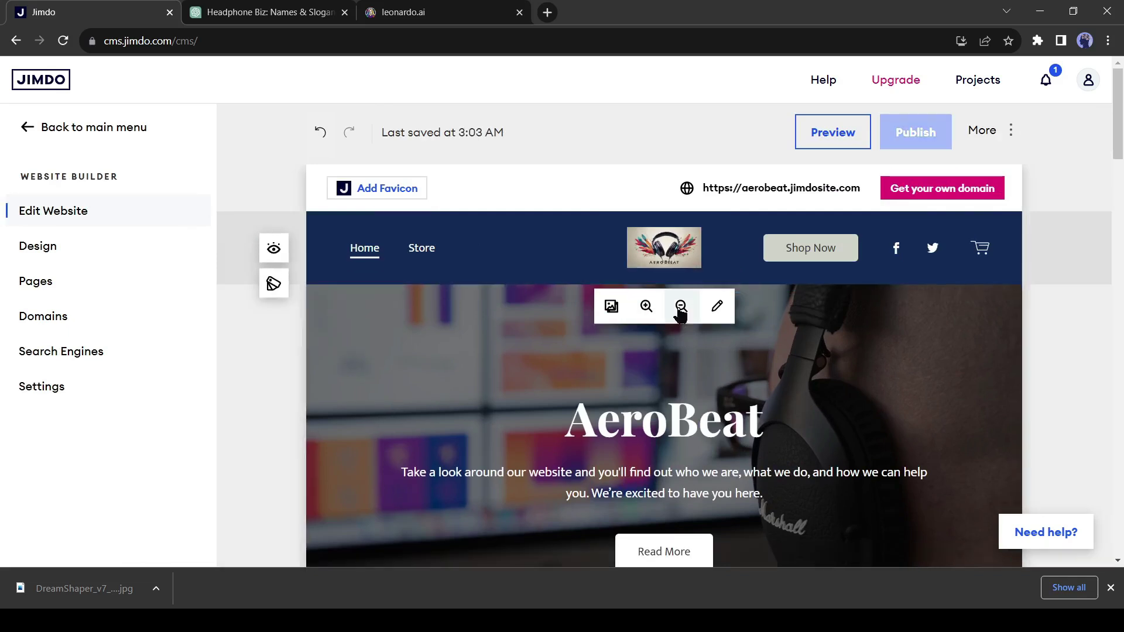
pyautogui.click(681, 312)
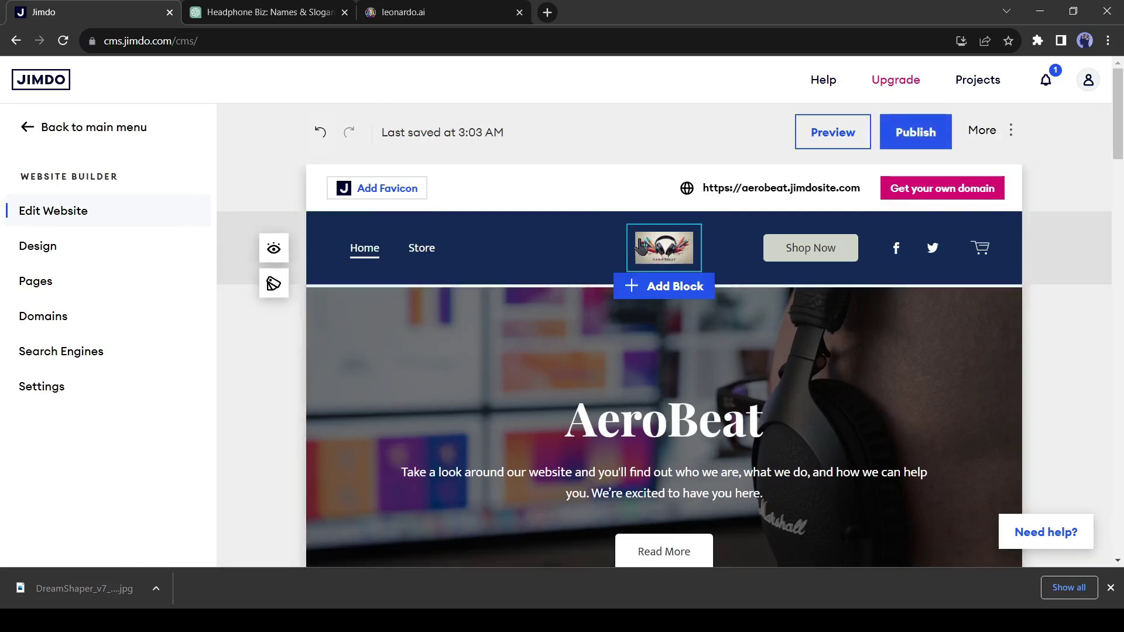
pyautogui.scroll(-4, 586, 337)
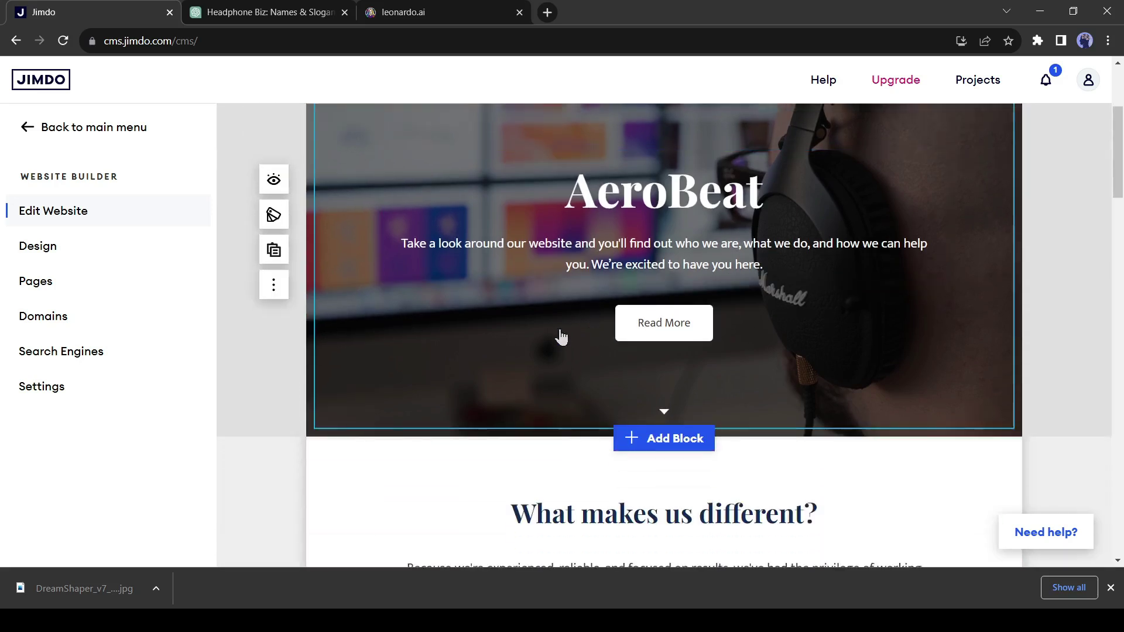
# Upload the generated colourful headphone image from the computer as the hero background
pyautogui.click(429, 347)
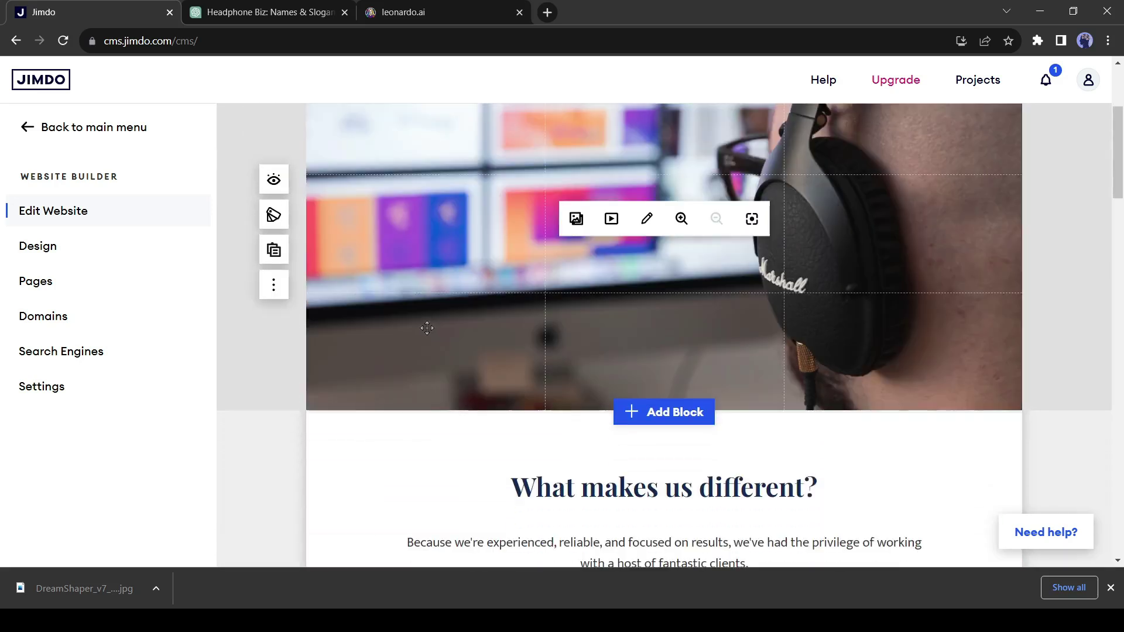
pyautogui.scroll(5, 398, 322)
pyautogui.scroll(-3, 399, 322)
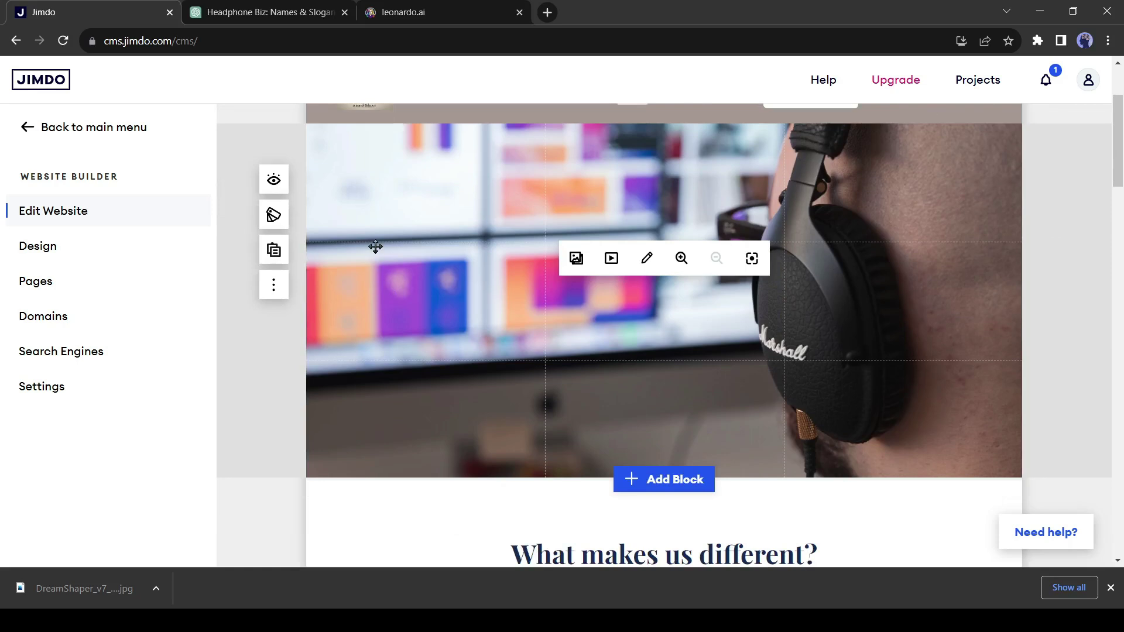
pyautogui.click(394, 216)
pyautogui.click(380, 203)
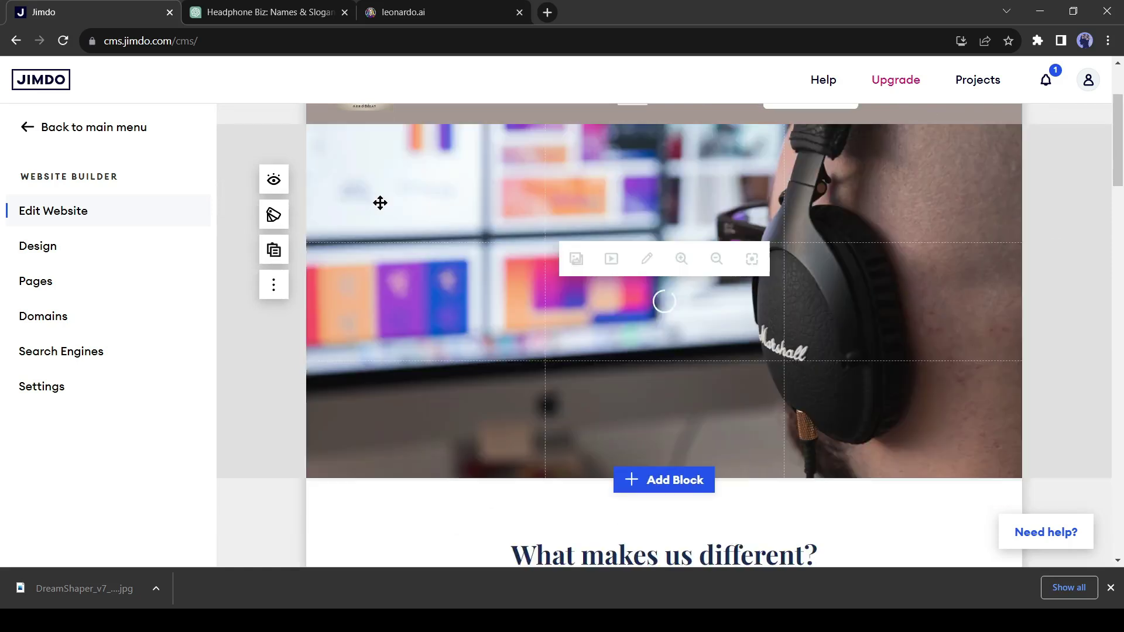
pyautogui.click(576, 259)
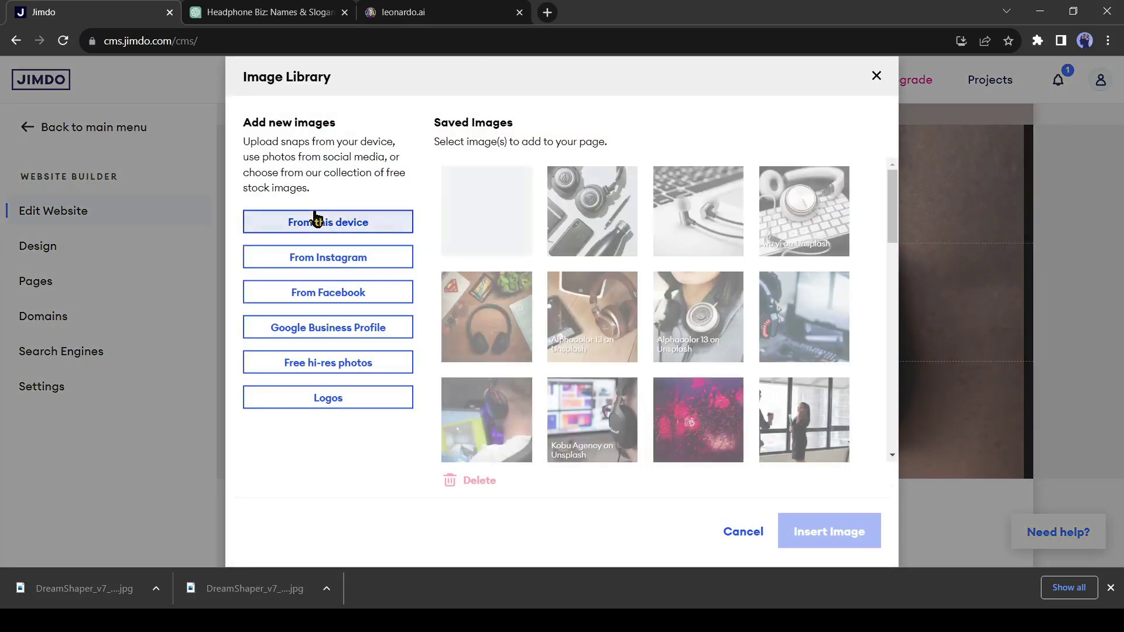
pyautogui.click(319, 222)
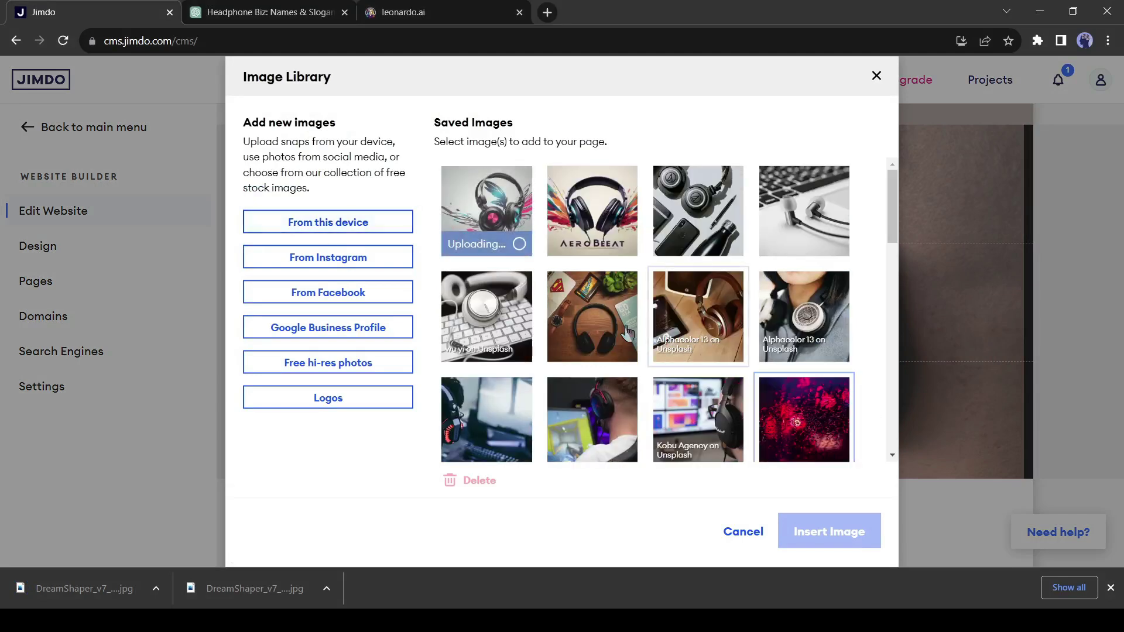
pyautogui.click(507, 242)
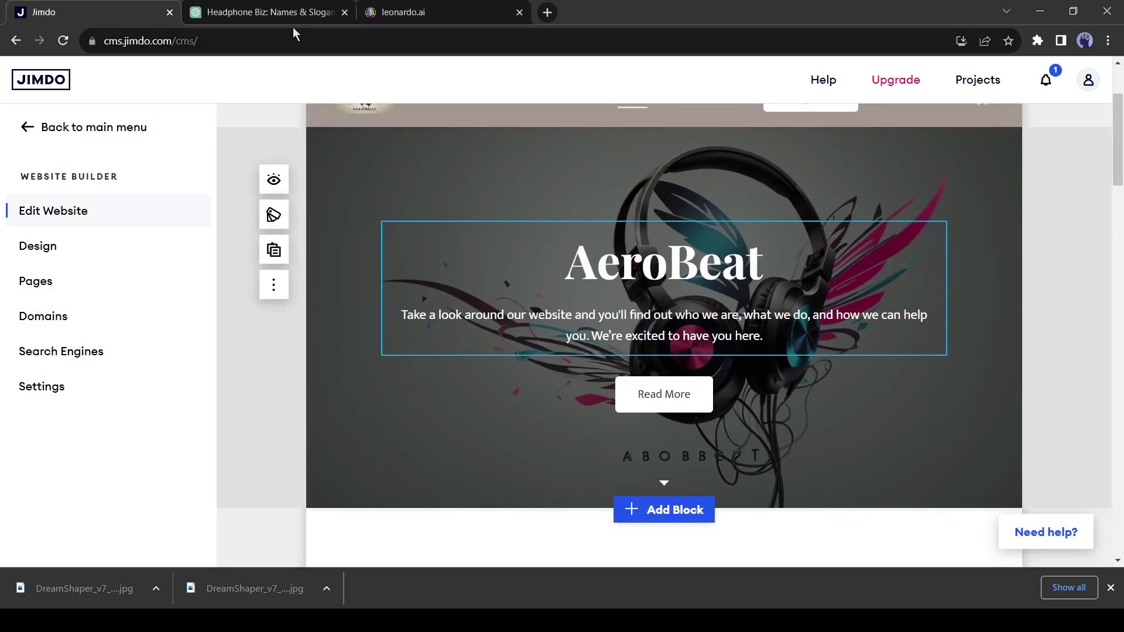
# Paste the slogan 'Elevate Your Audio Experience' over the hero's introductory paragraph
pyautogui.click(286, 15)
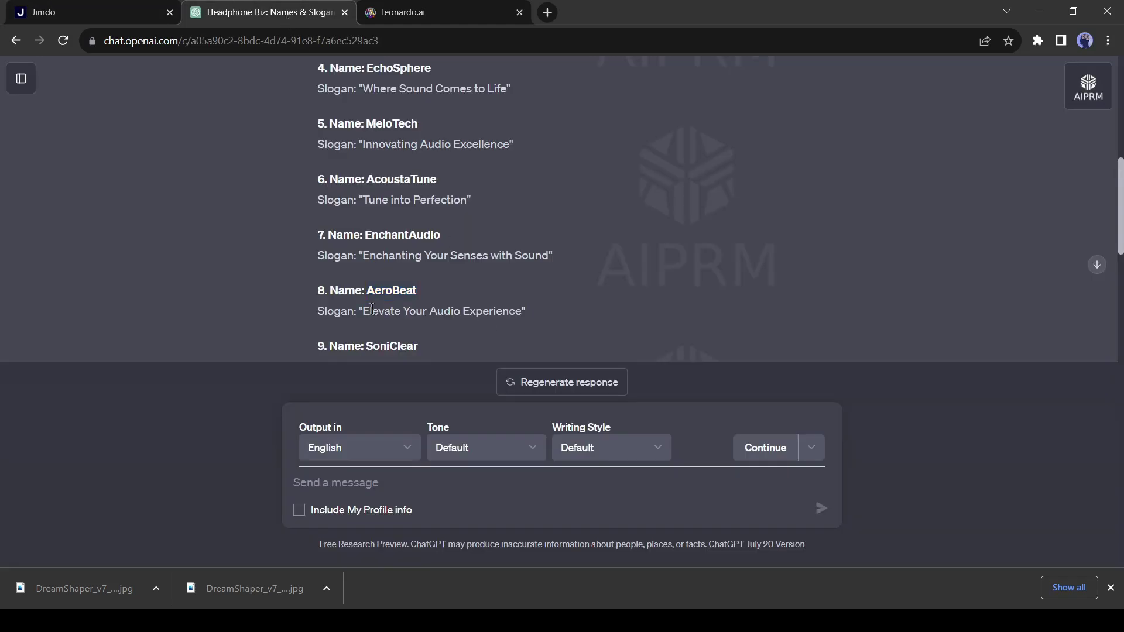
pyautogui.hotkey('ctrl', 'shift', 'Tab')
pyautogui.moveTo(401, 316); pyautogui.dragTo(745, 343)
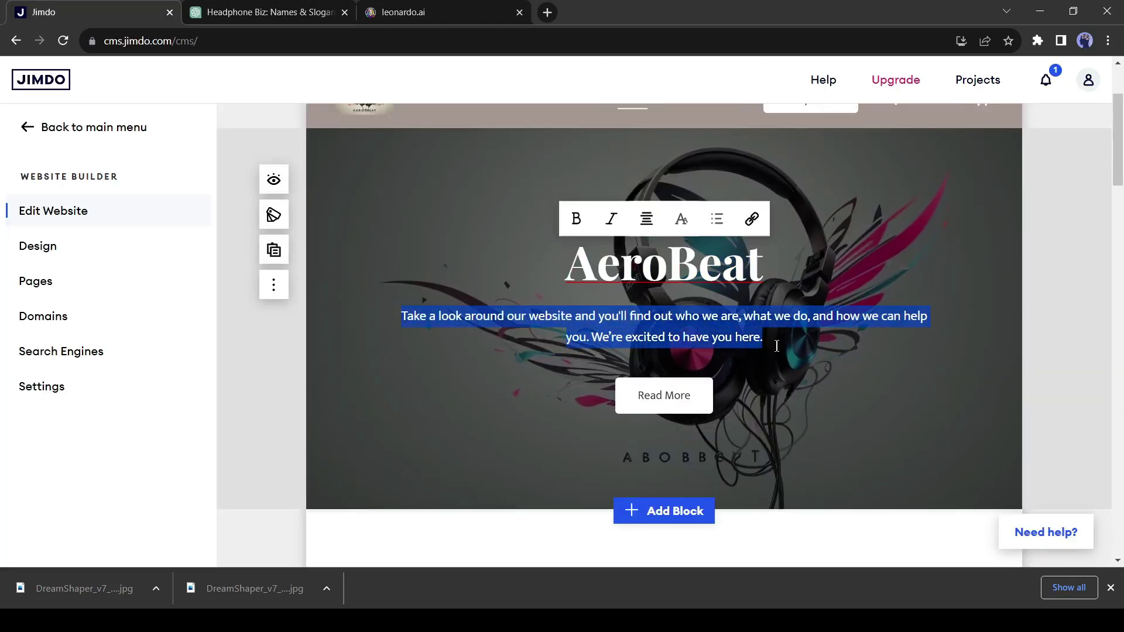
pyautogui.write('Elevate Your Audio Experience')
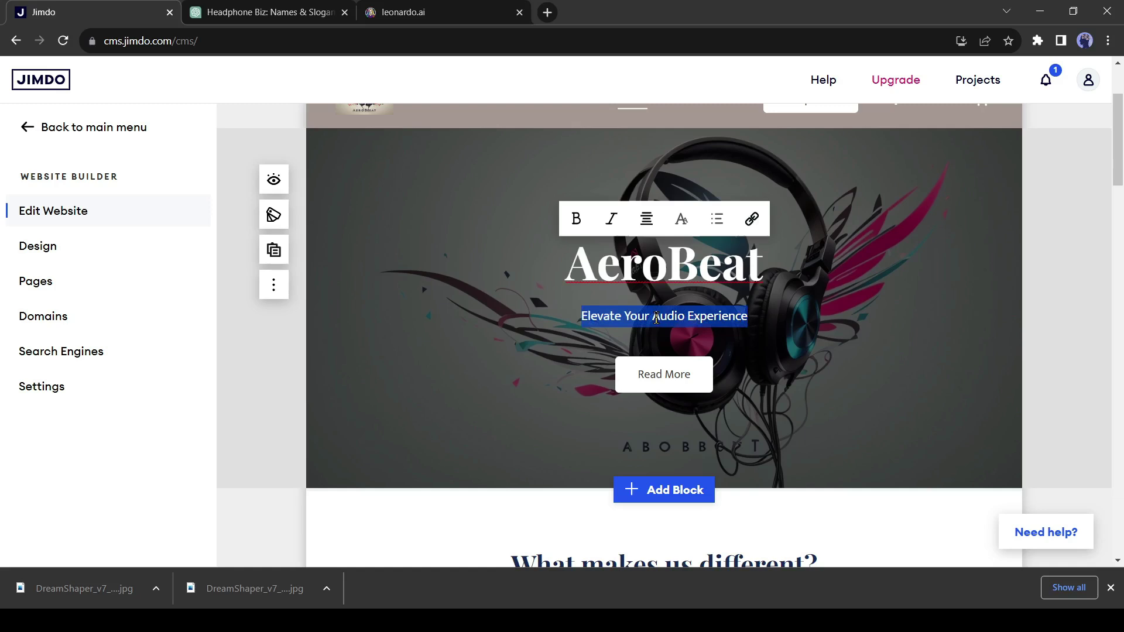
# Hide the home page's contact form section and show a map section in its place
pyautogui.click(688, 376)
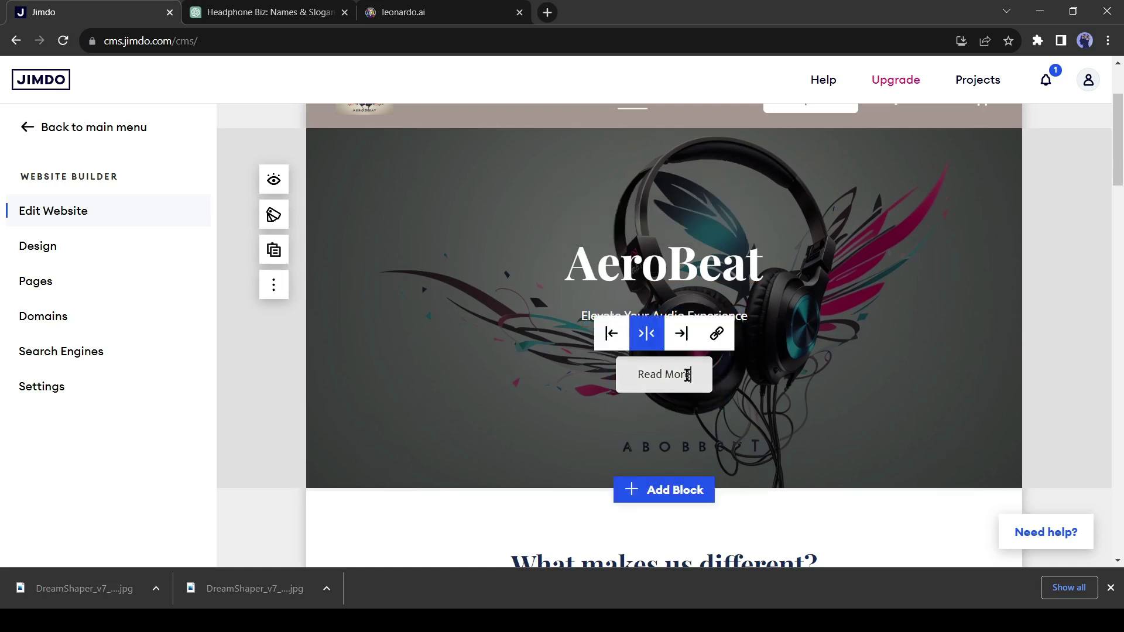
pyautogui.scroll(-5, 798, 367)
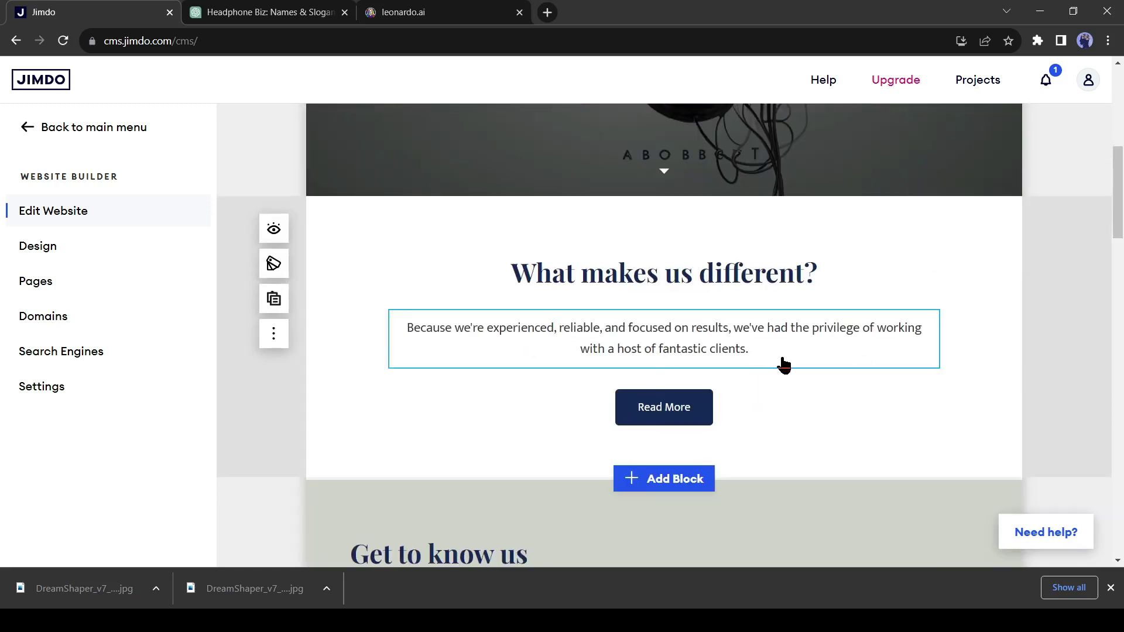
pyautogui.scroll(-15, 783, 364)
pyautogui.scroll(-4, 532, 404)
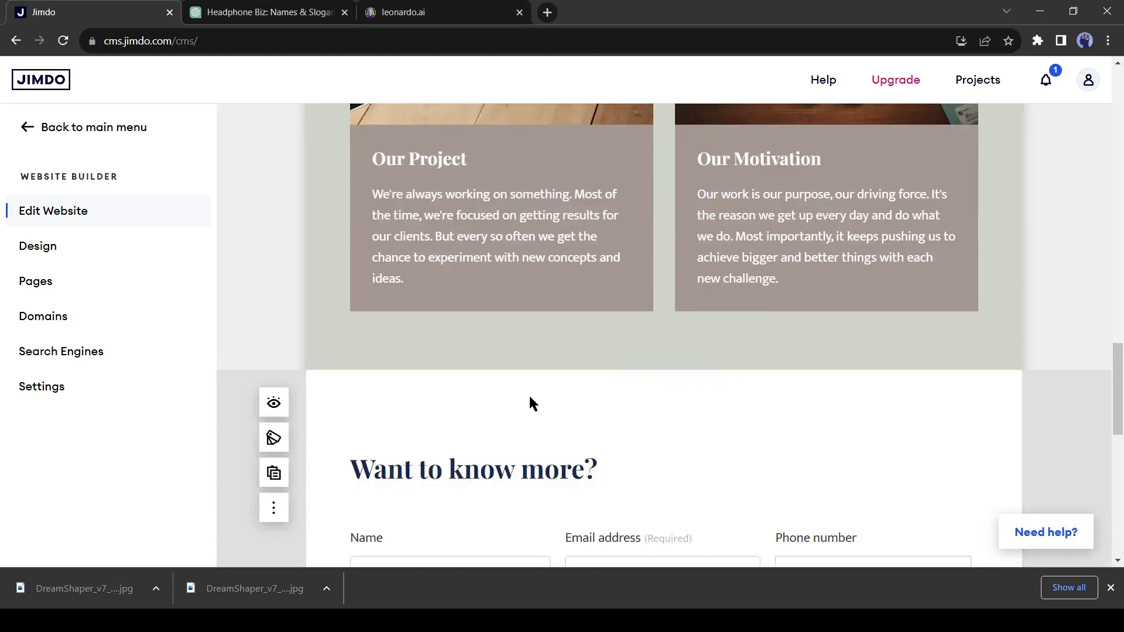
pyautogui.click(273, 403)
pyautogui.click(442, 490)
pyautogui.scroll(-10, 437, 316)
pyautogui.click(437, 316)
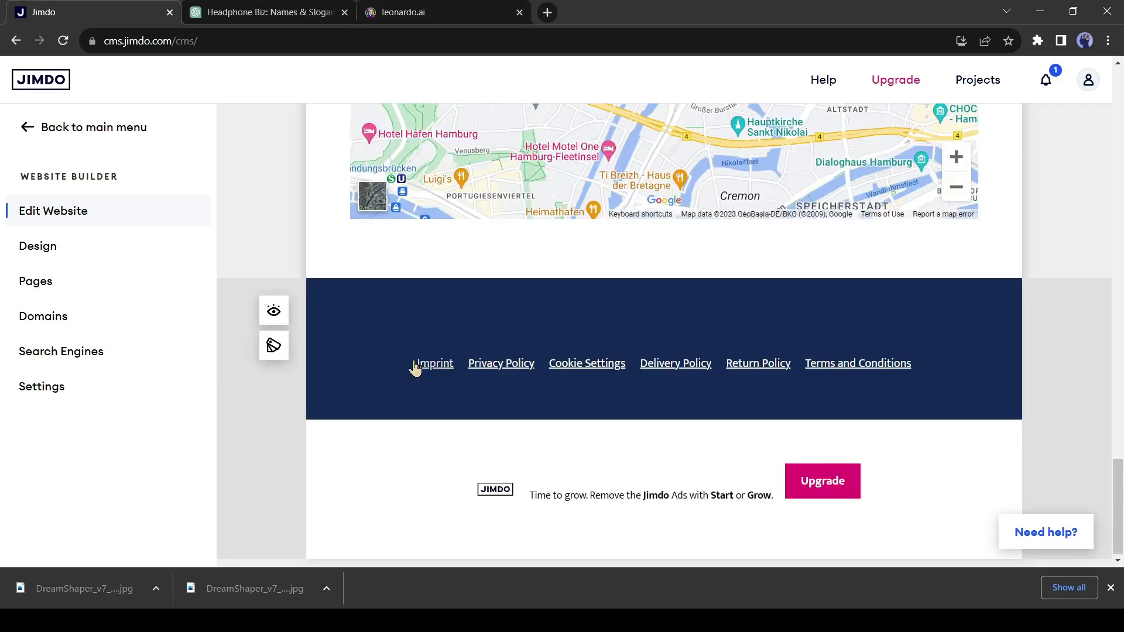
pyautogui.scroll(20, 415, 369)
pyautogui.scroll(-5, 845, 349)
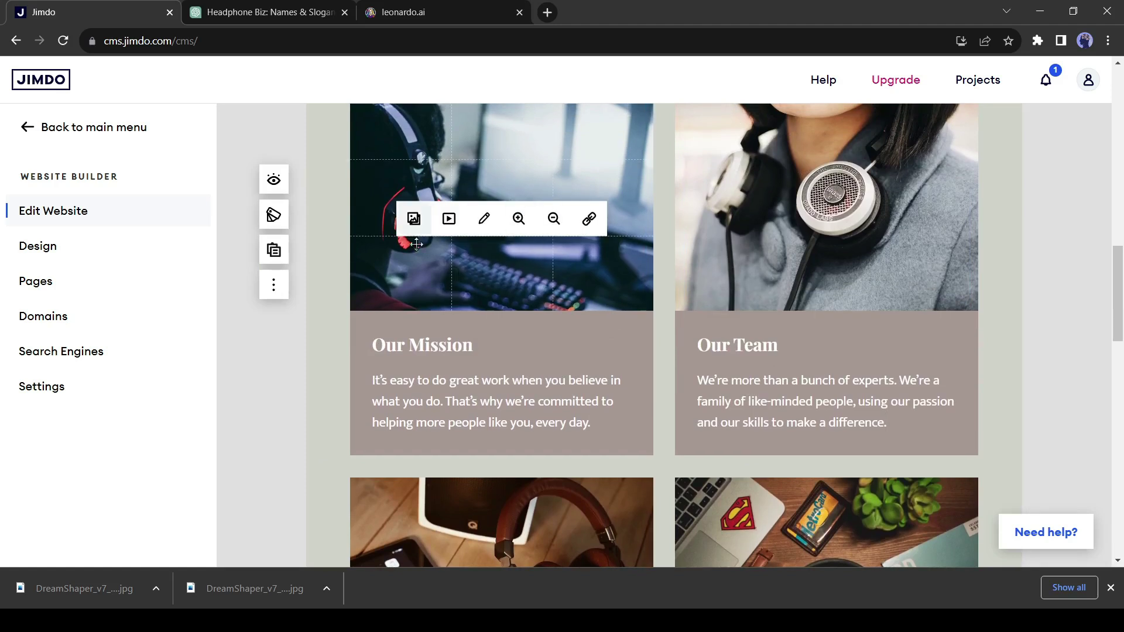
pyautogui.scroll(-8, 416, 244)
pyautogui.scroll(20, 805, 300)
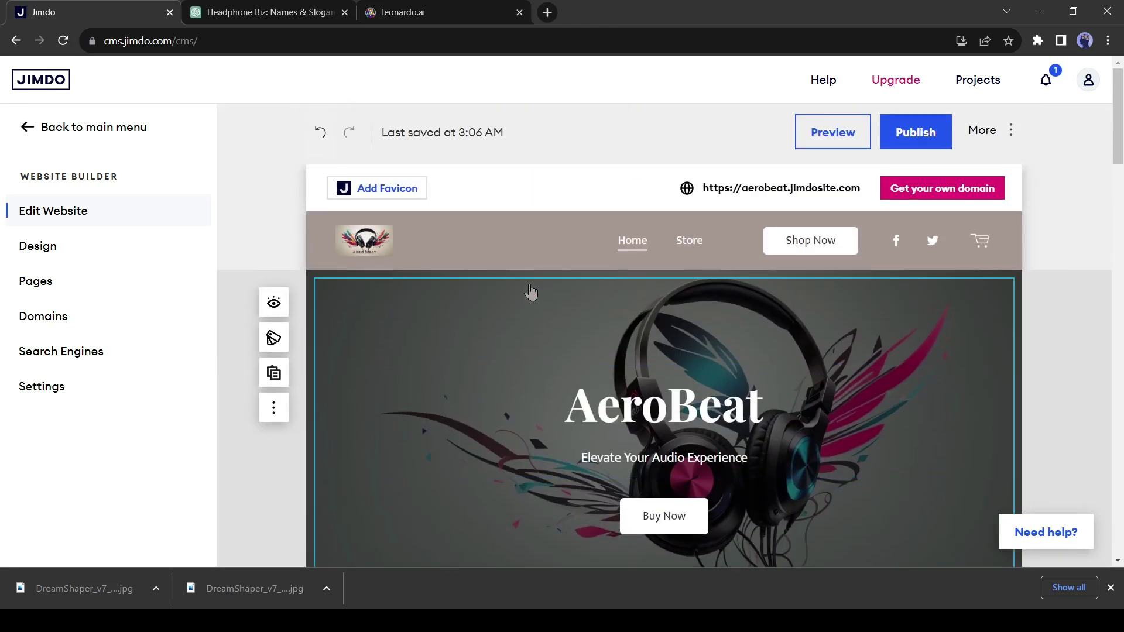
# Open the Store page in the editor and look over the placeholder product
pyautogui.click(688, 246)
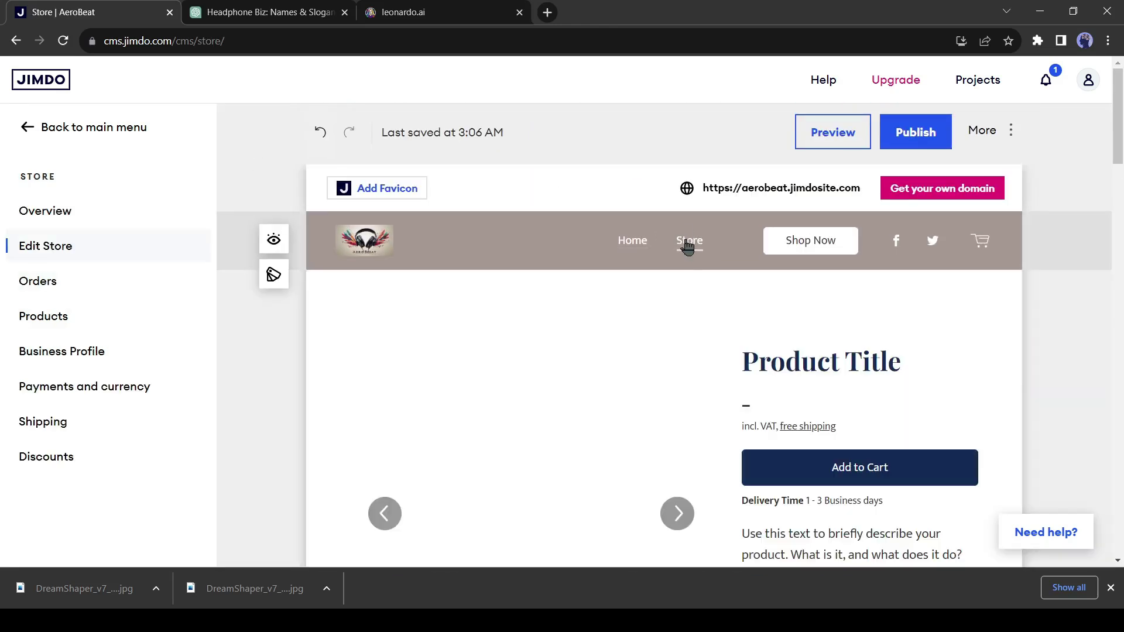
pyautogui.scroll(-2, 544, 368)
pyautogui.scroll(-3, 544, 366)
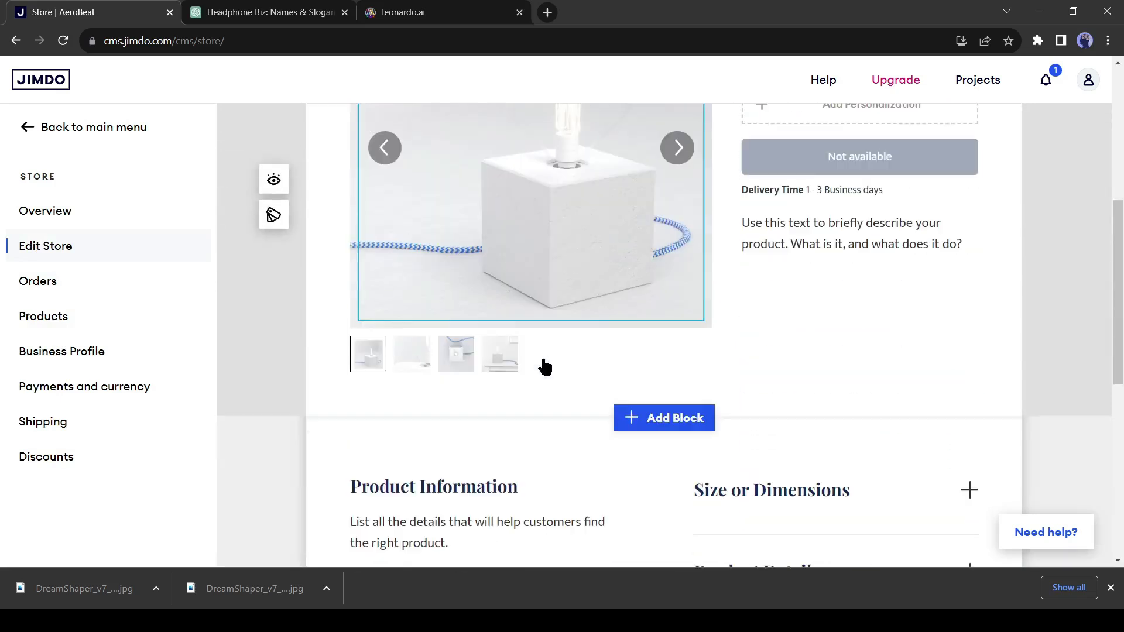
pyautogui.scroll(2, 542, 367)
# Download the second, third and fourth generated headphone images from Leonardo.Ai
pyautogui.hotkey('ctrl', '3')
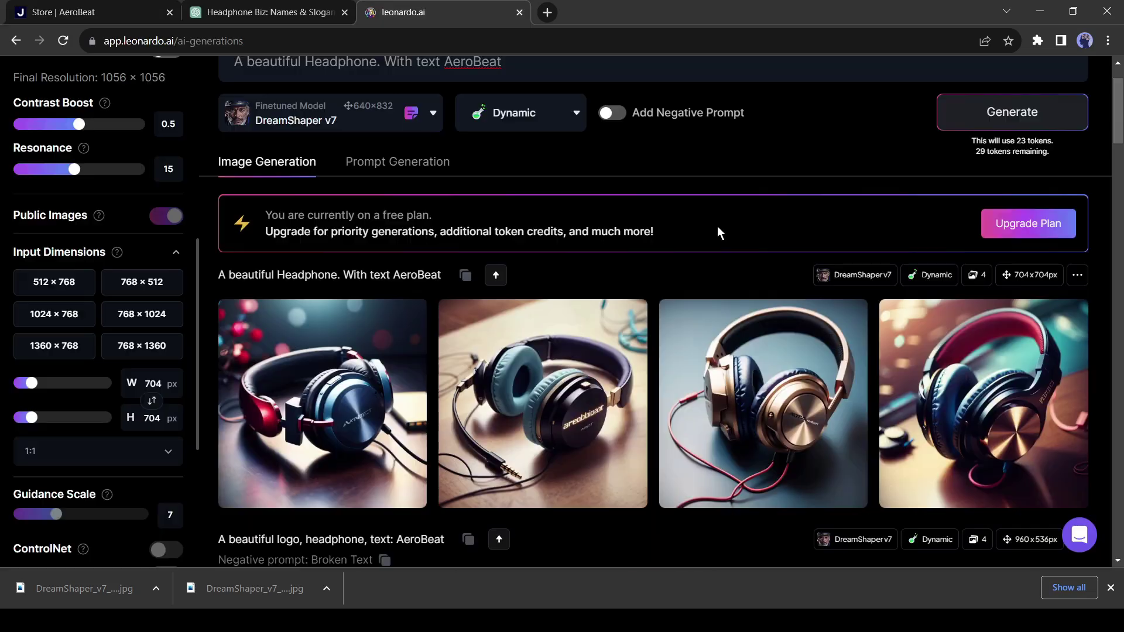
pyautogui.click(447, 481)
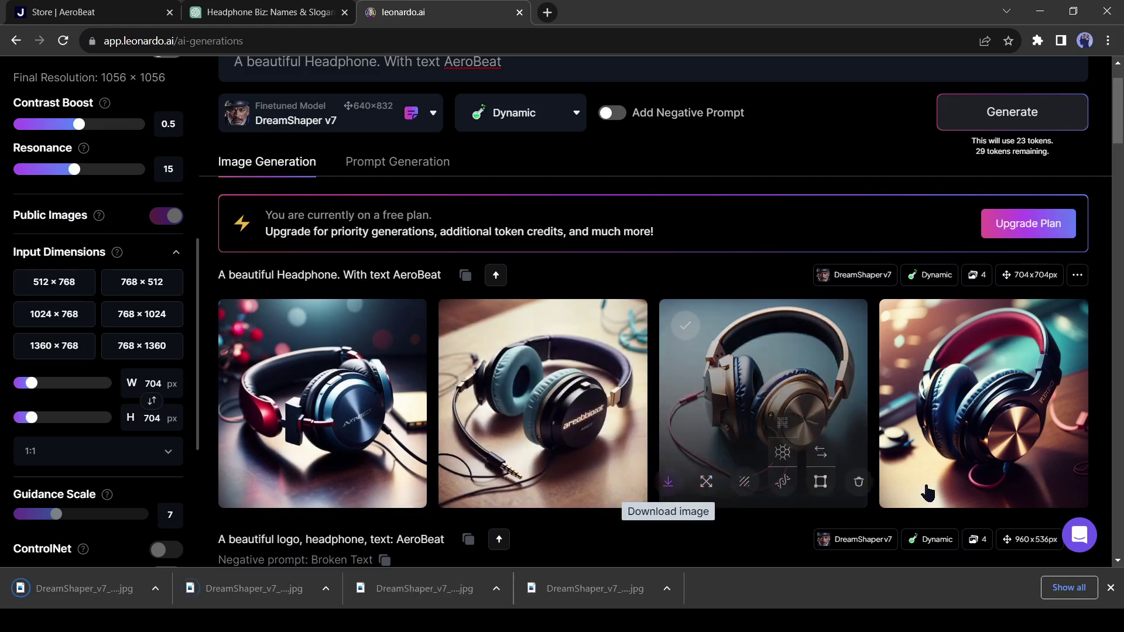
pyautogui.click(668, 481)
pyautogui.click(888, 481)
pyautogui.hotkey('ctrl', '1')
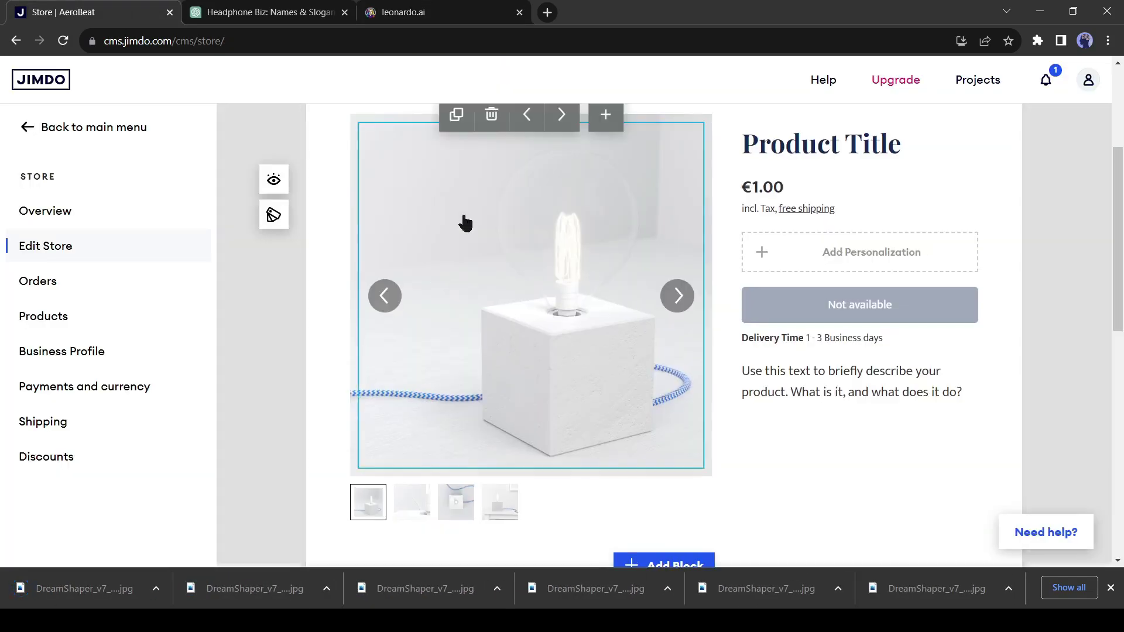
# Add the red headphone image to the product and rename it AeroBeat MX200
pyautogui.click(462, 217)
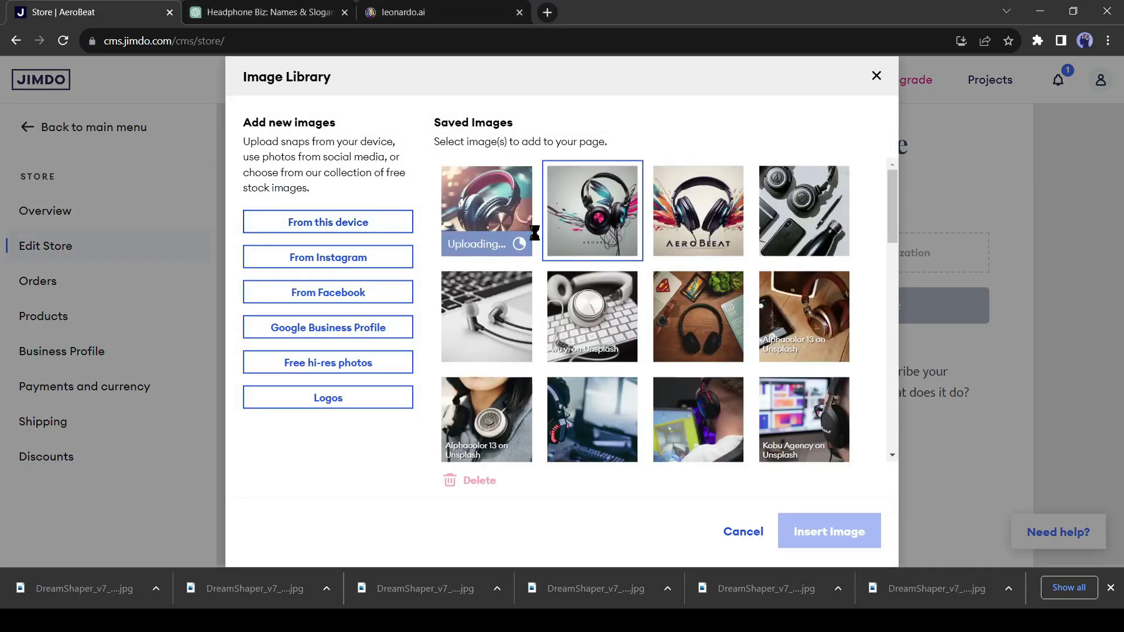
pyautogui.click(829, 531)
pyautogui.moveTo(905, 145); pyautogui.dragTo(739, 145)
pyautogui.write('AeroBeat')
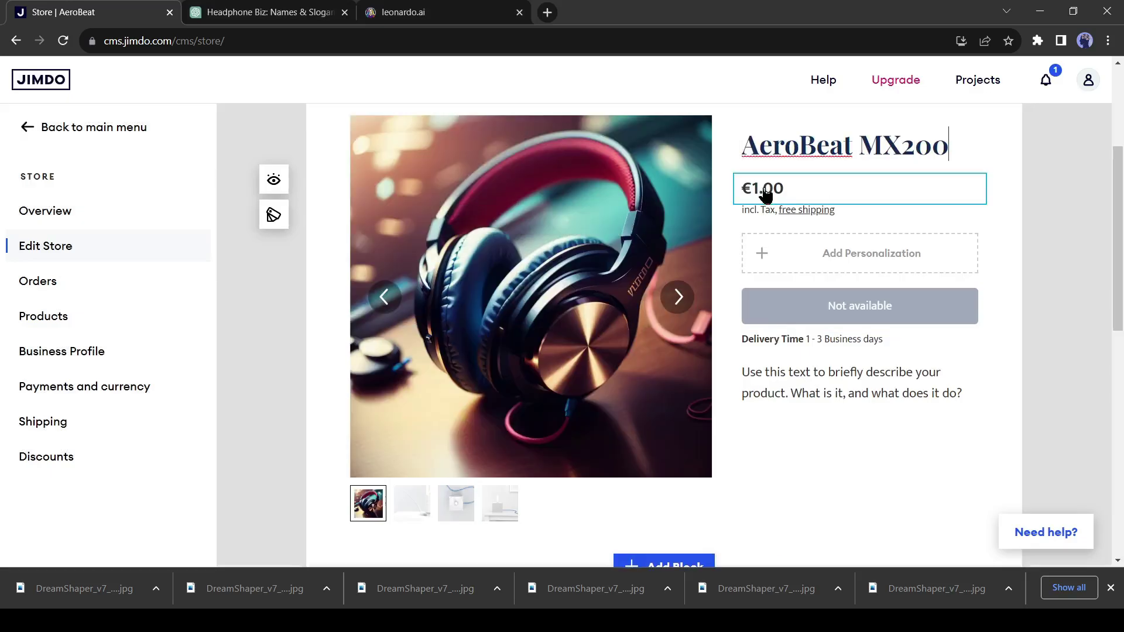
# Set the product's price to 120.00 in the side panel
pyautogui.click(765, 194)
pyautogui.doubleClick(83, 283)
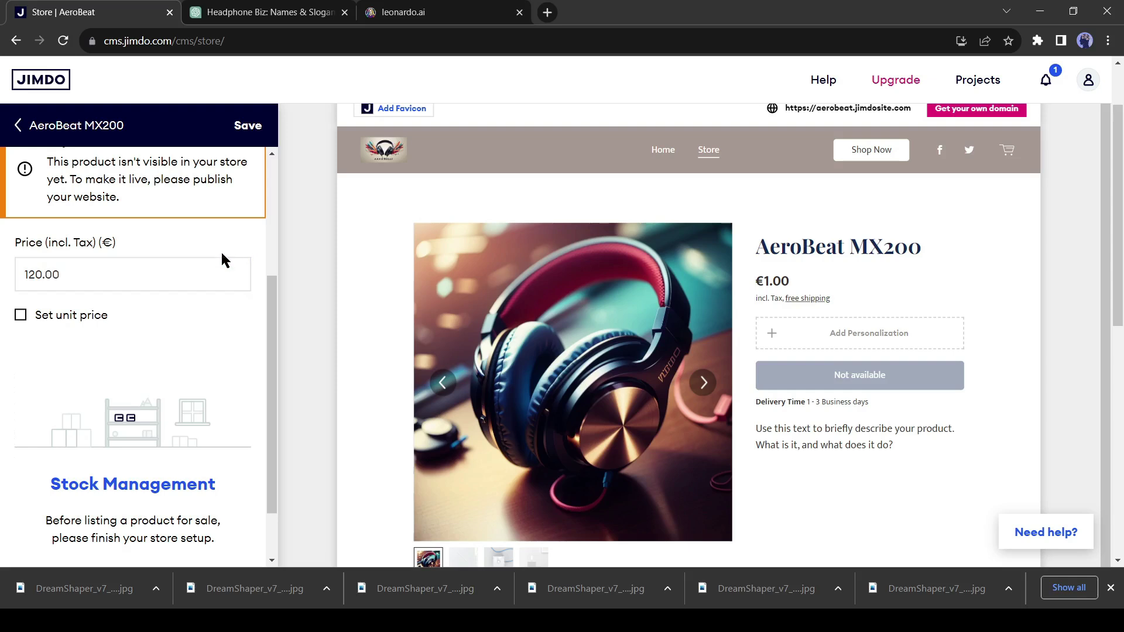
pyautogui.scroll(-2, 217, 287)
pyautogui.scroll(5, 213, 305)
pyautogui.scroll(-5, 265, 451)
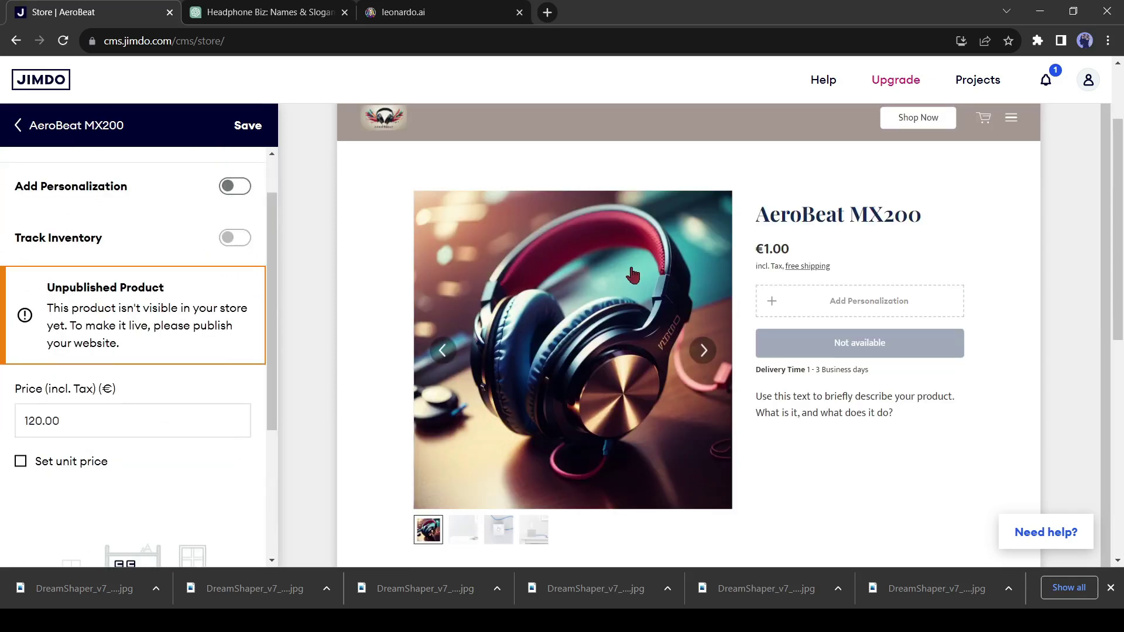
pyautogui.scroll(-4, 628, 322)
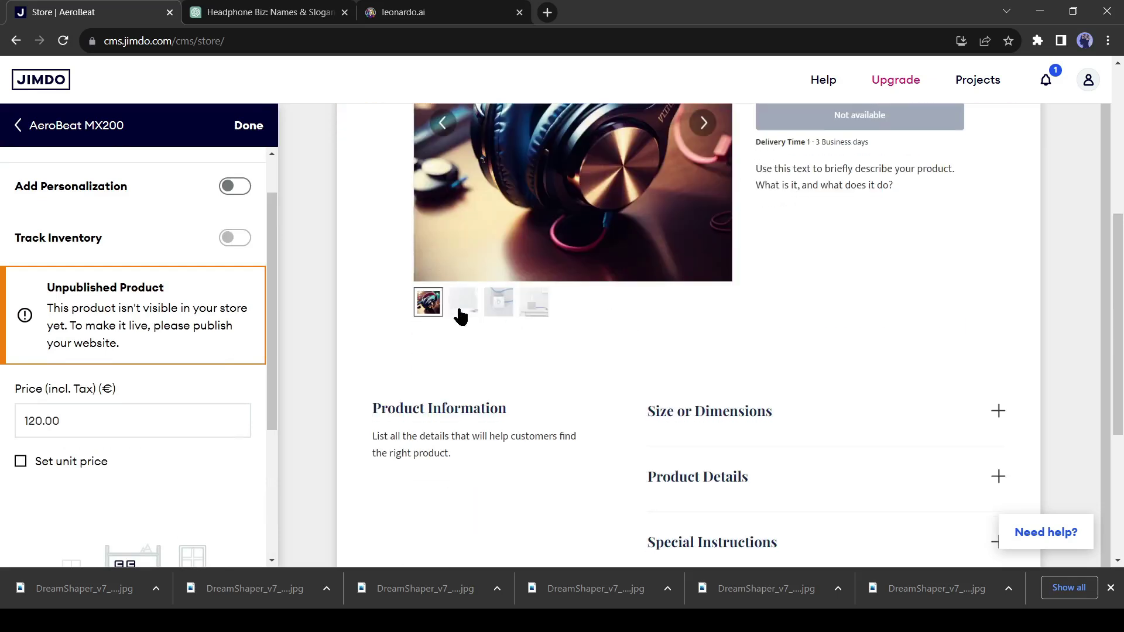
pyautogui.scroll(-5, 597, 292)
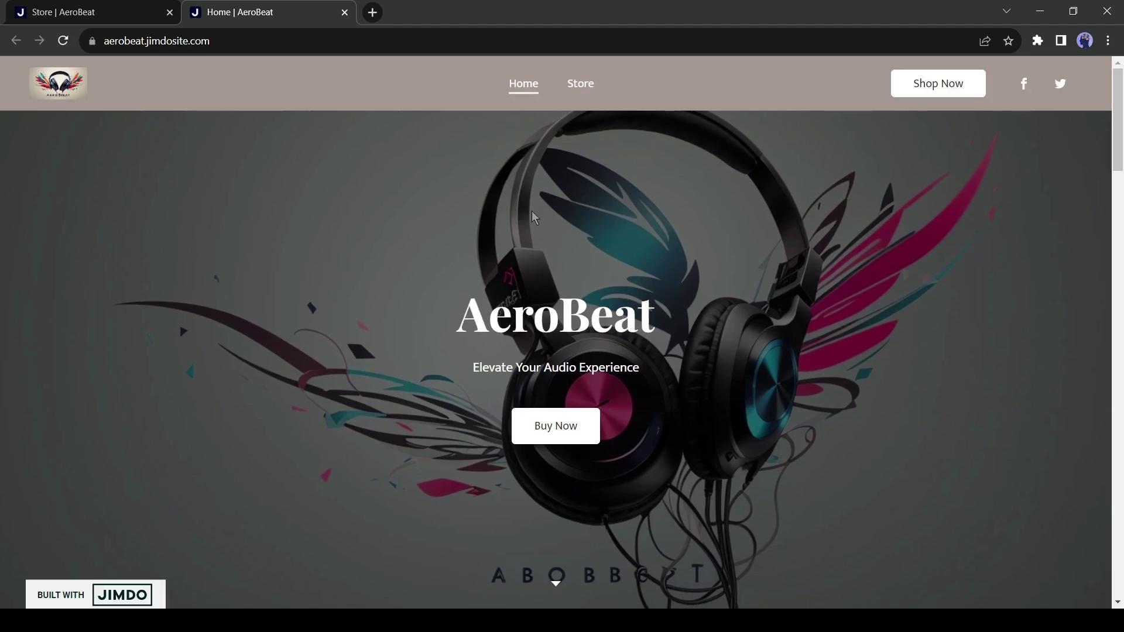
# Scroll through the live AeroBeat site to review the published pages
pyautogui.scroll(-8, 640, 268)
pyautogui.scroll(-6, 692, 283)
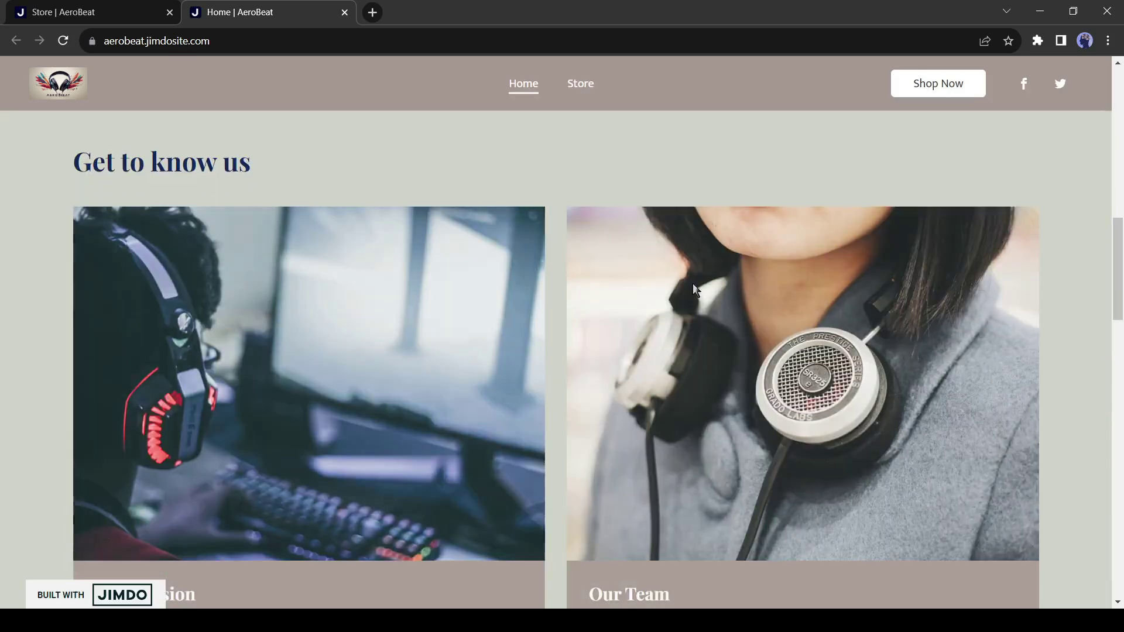
pyautogui.scroll(13, 693, 284)
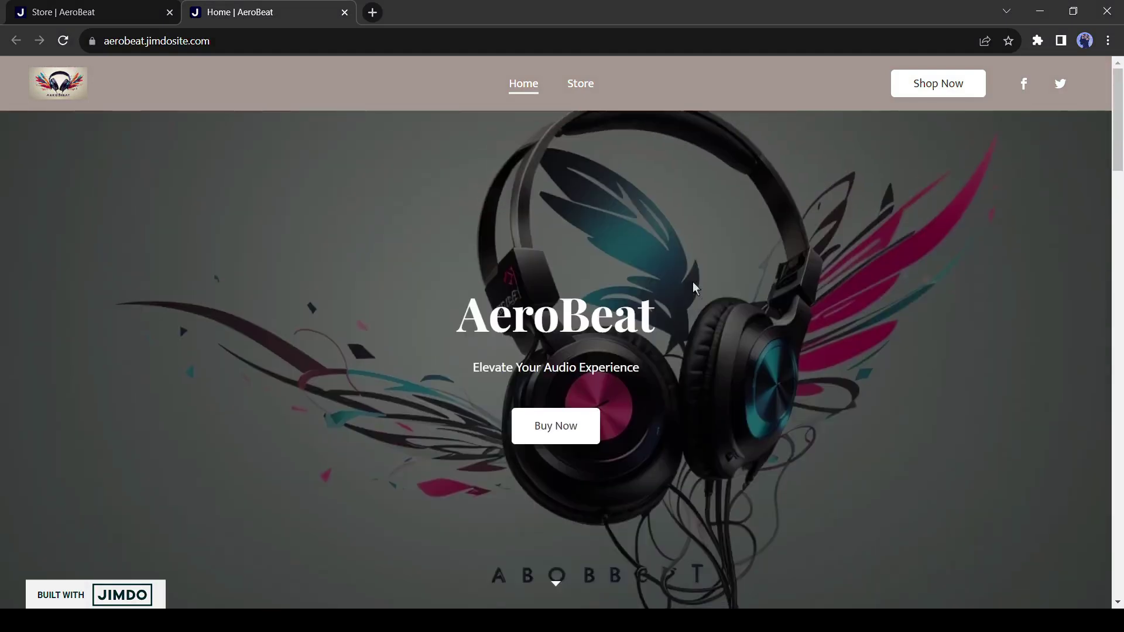
pyautogui.scroll(-15, 693, 282)
pyautogui.scroll(-10, 693, 283)
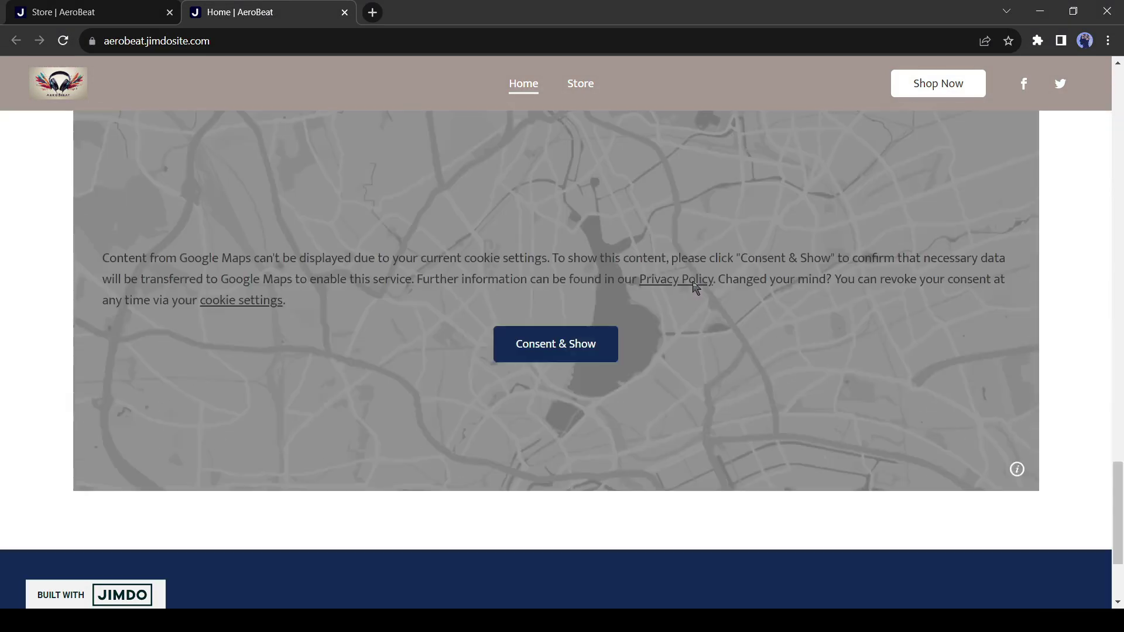
pyautogui.scroll(18, 694, 285)
pyautogui.scroll(8, 694, 288)
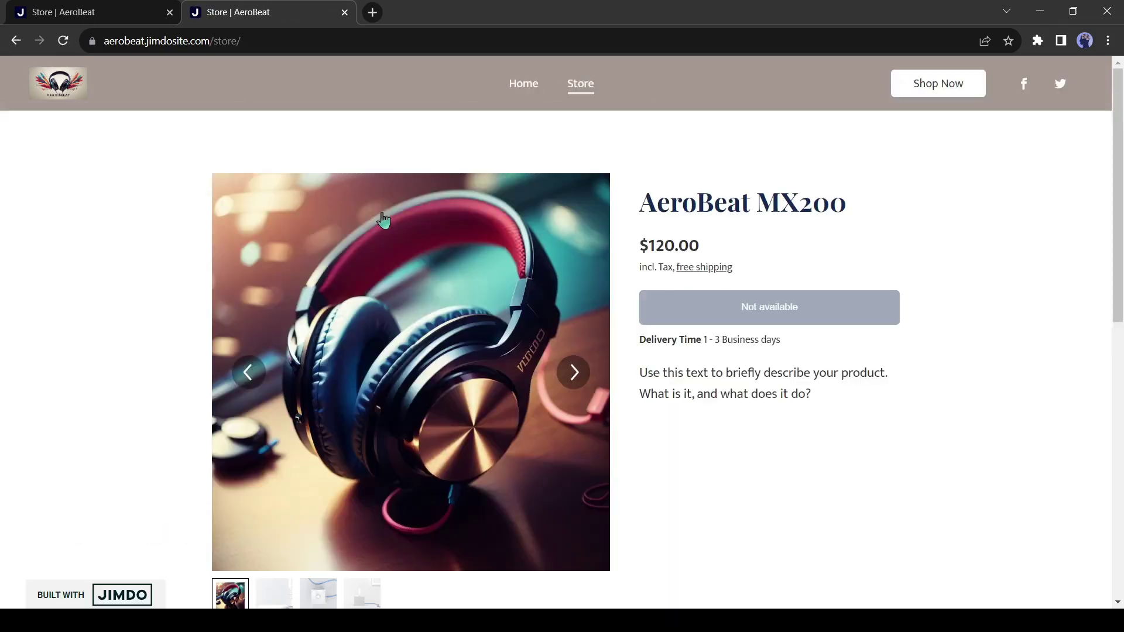
pyautogui.scroll(-7, 384, 220)
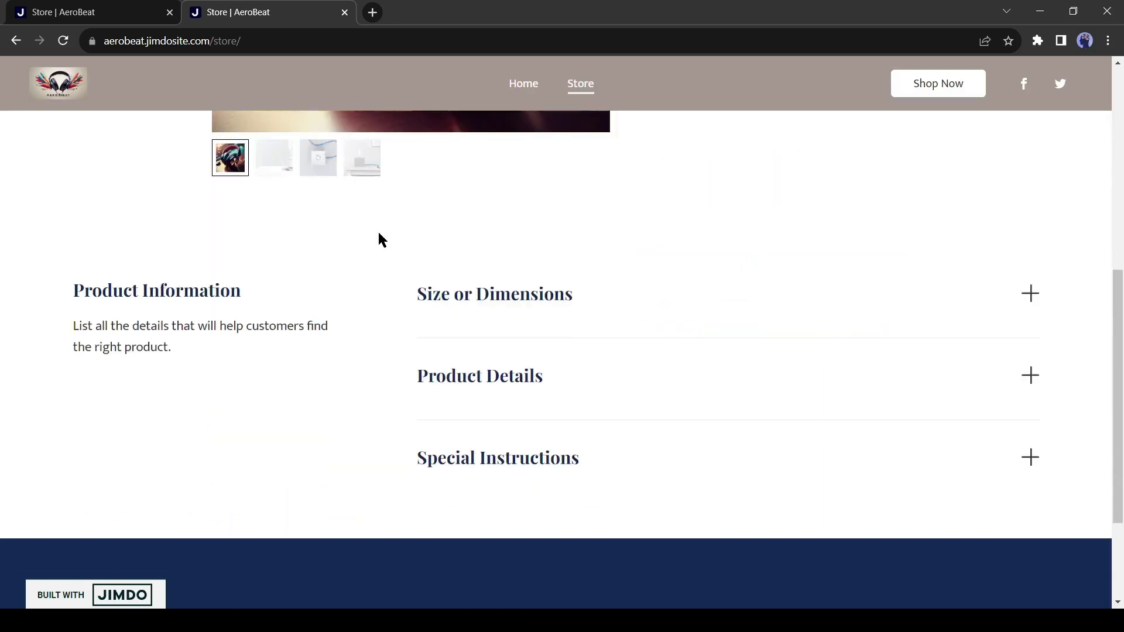
pyautogui.scroll(7, 380, 233)
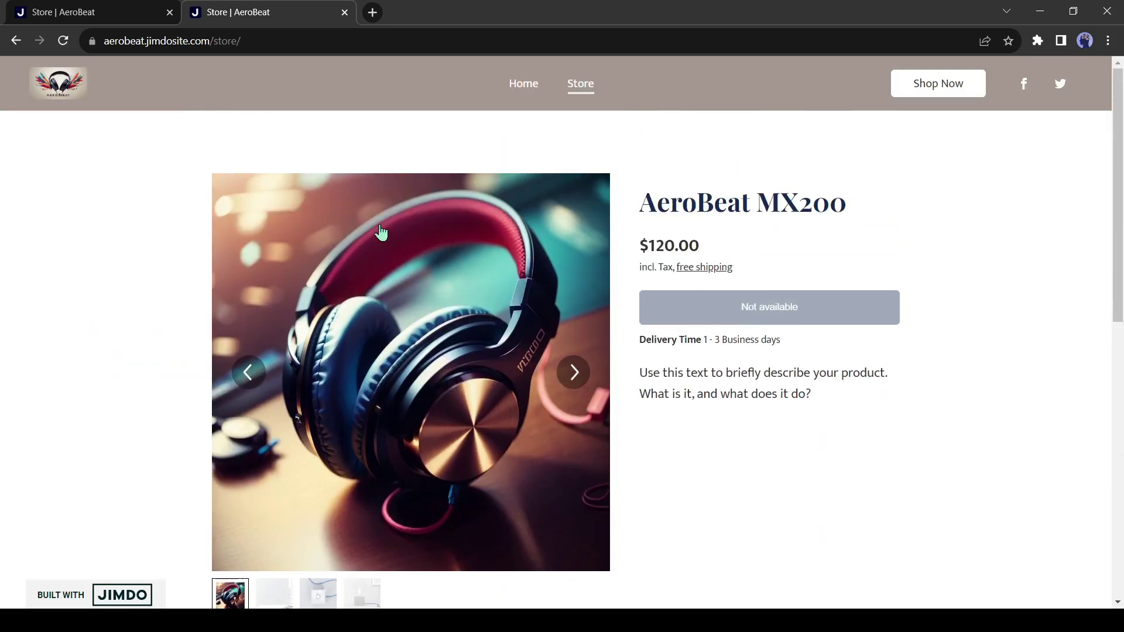